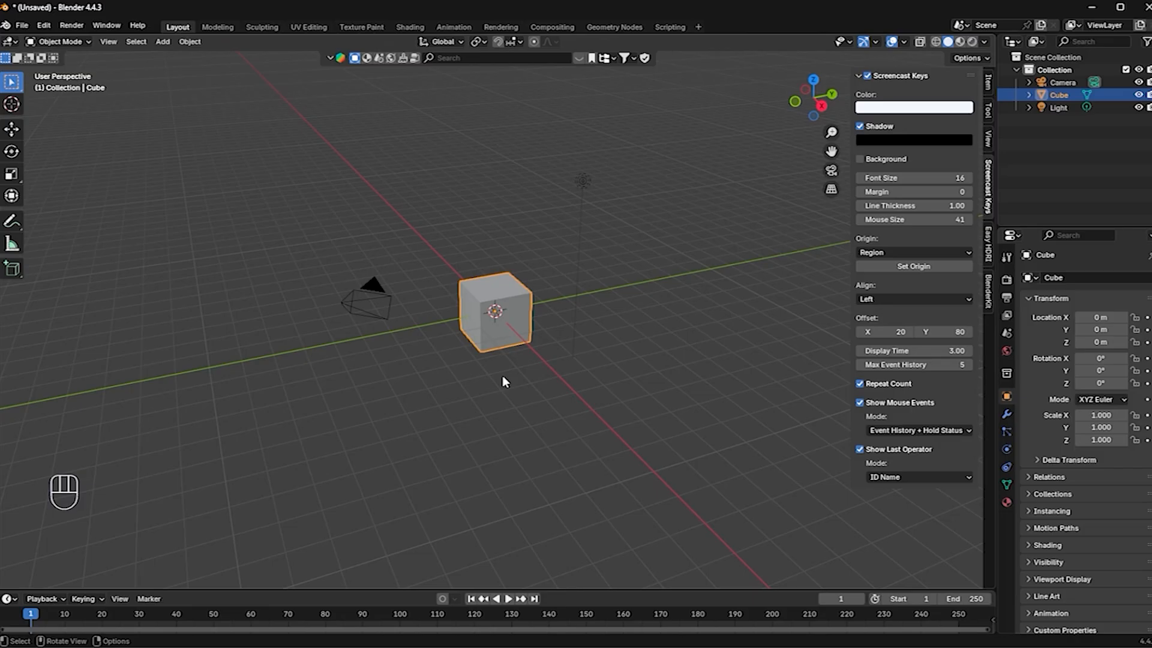
click(185, 44)
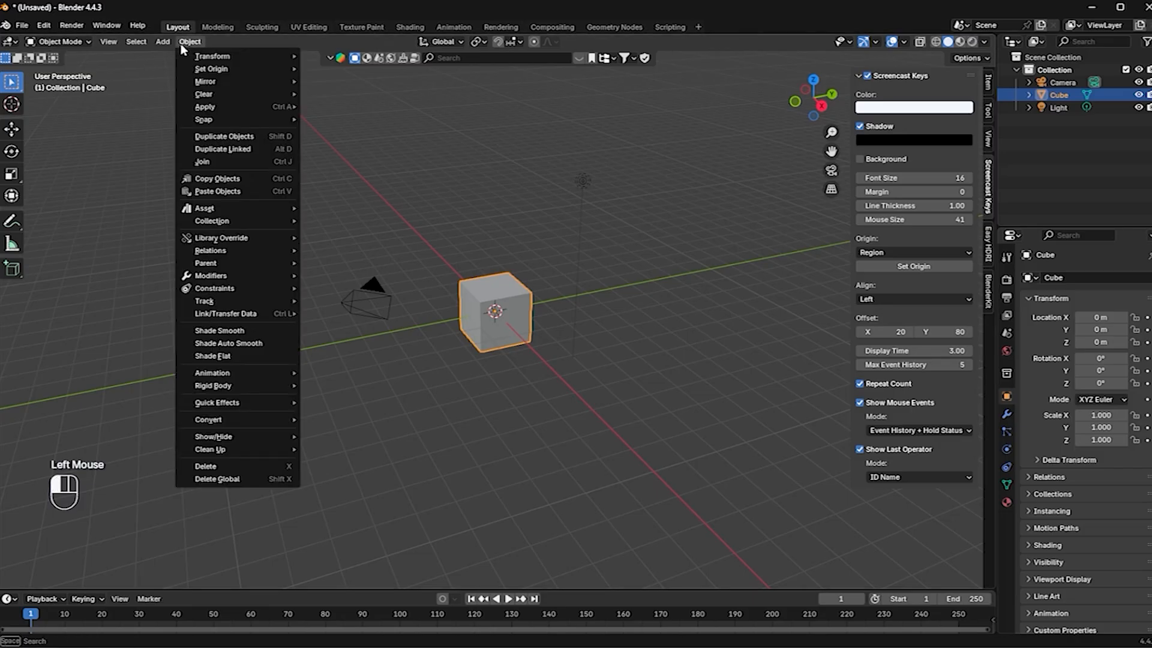
mouse_move(251, 213)
mouse_move(243, 262)
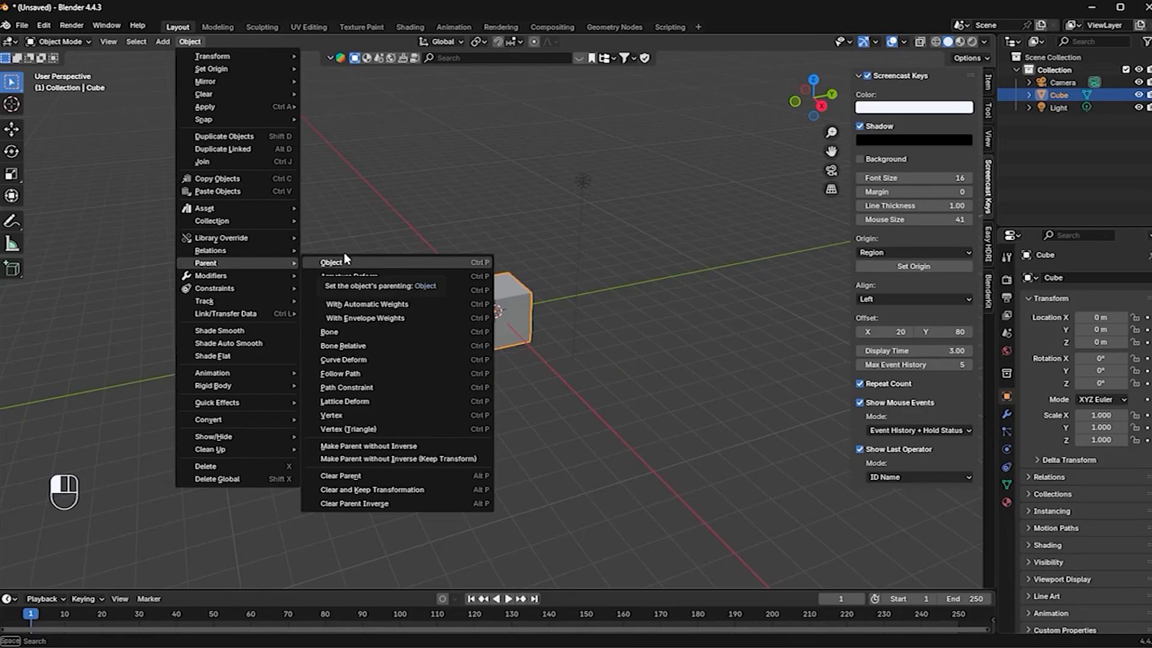
click(527, 345)
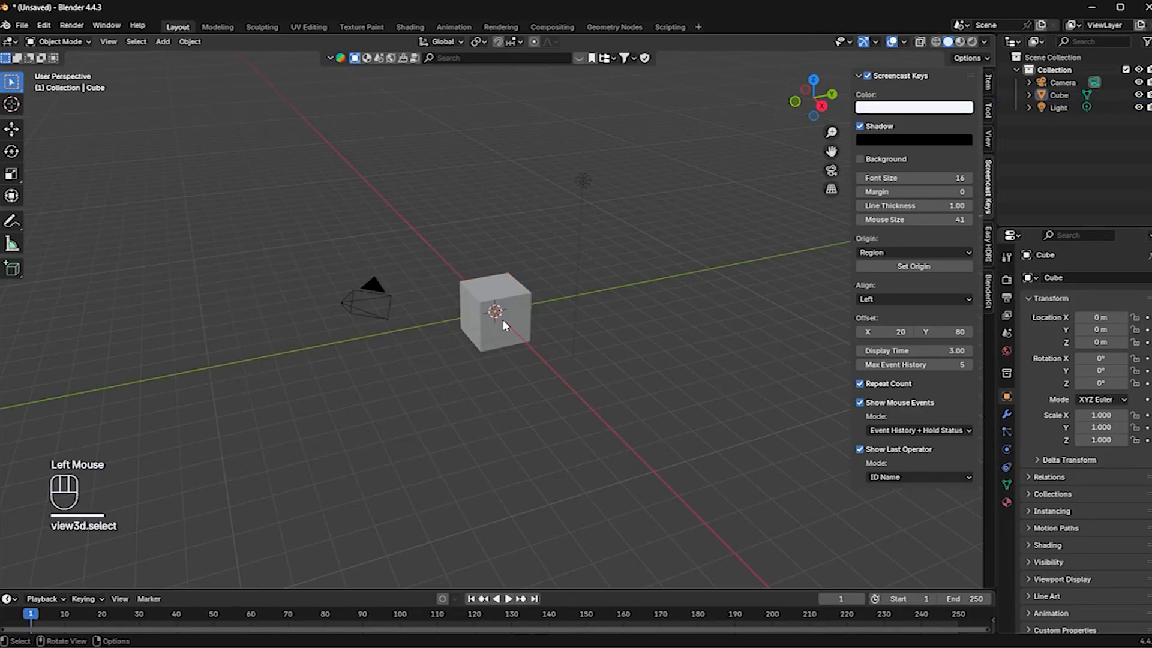
key(shift+a)
mouse_move(501, 335)
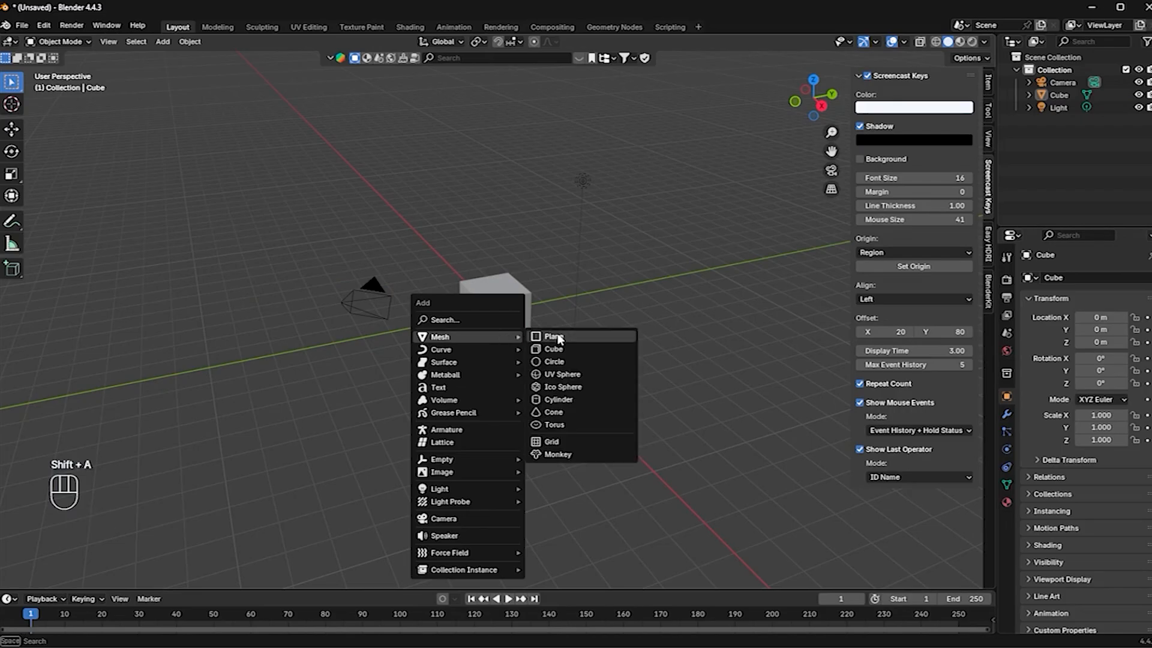
click(565, 362)
key(ctrl+z)
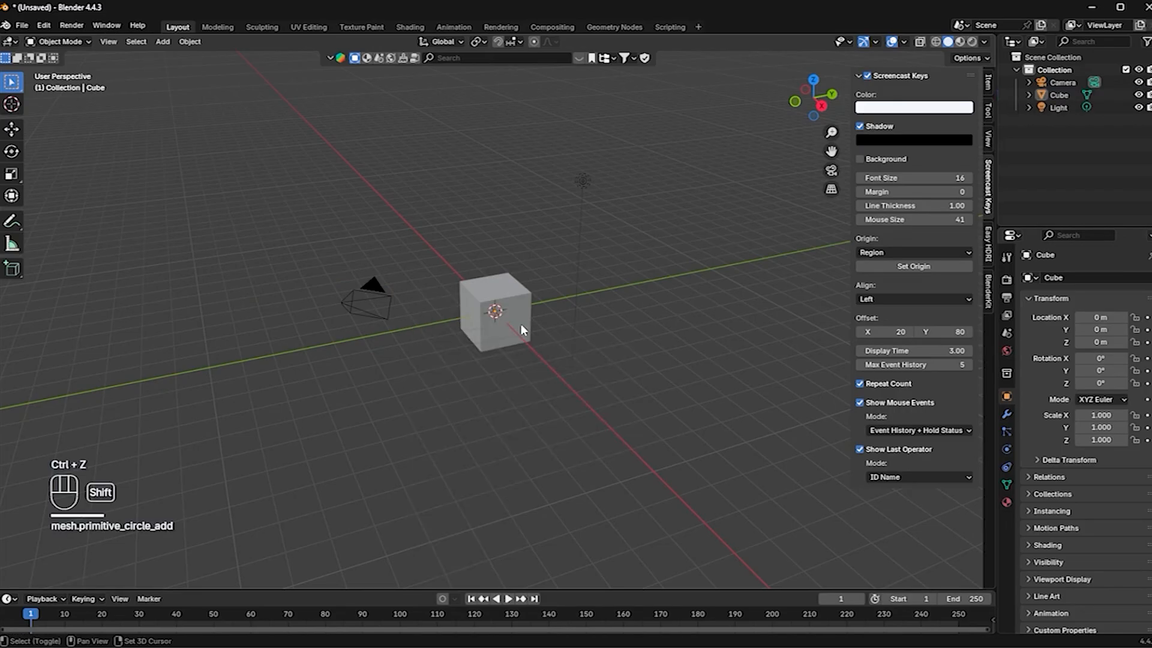
Step: Add a UV sphere and move it away from the cube to about X 1.8 m, Y 5.34 m, Z 1.03 m
key(shift+a)
mouse_move(523, 328)
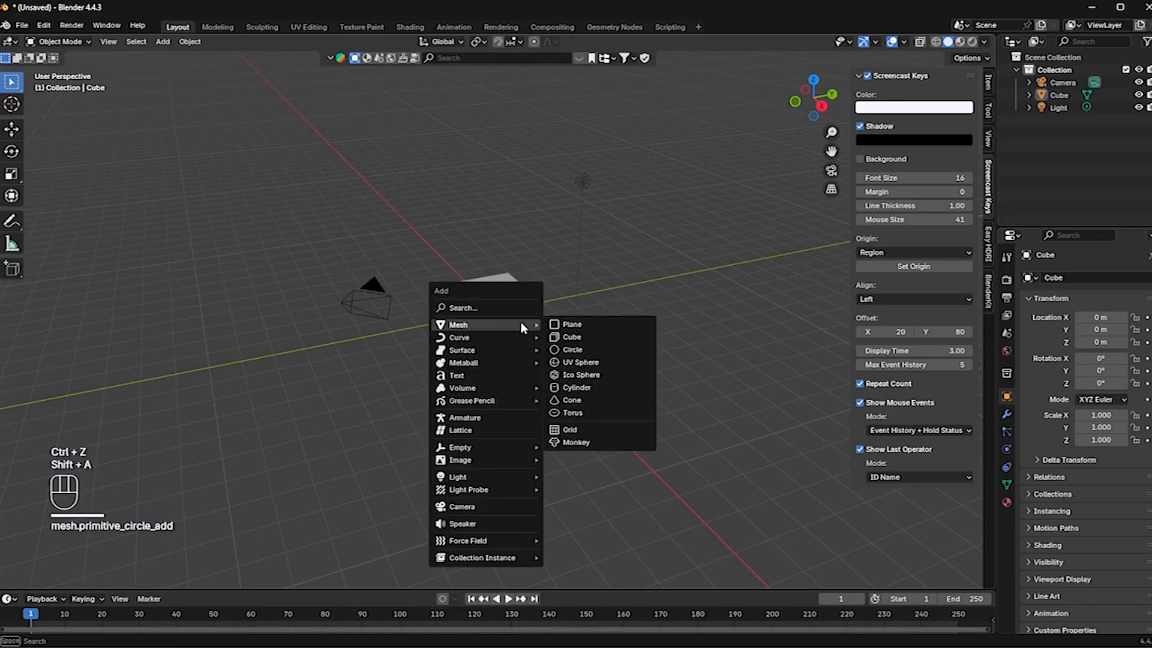
click(573, 363)
key(g)
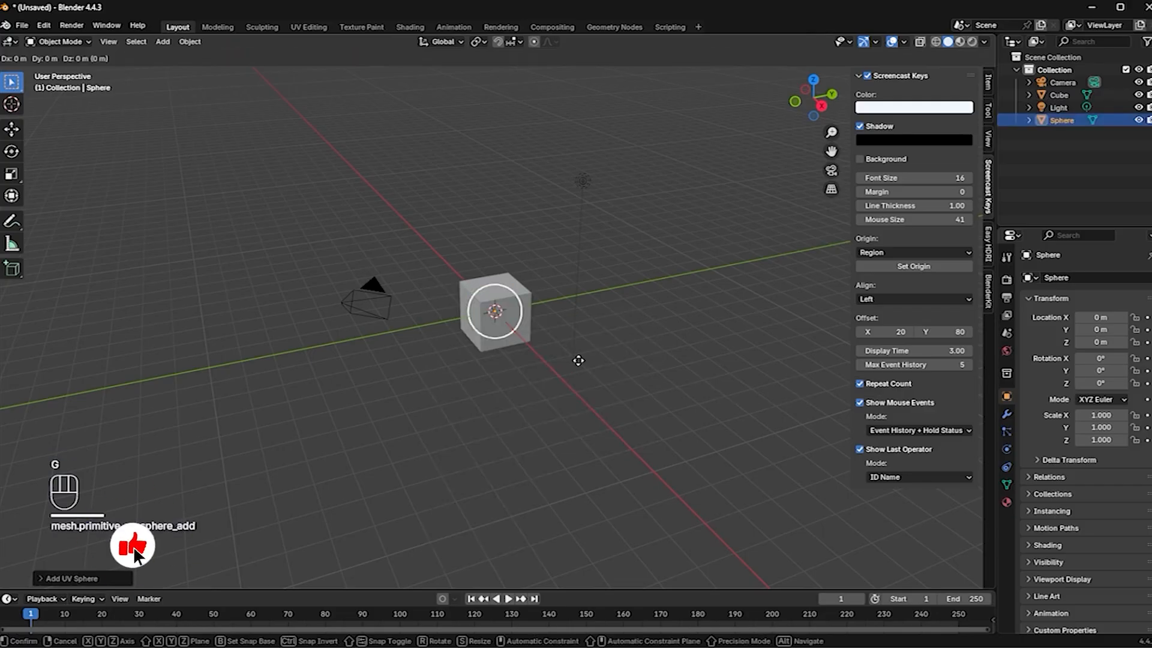
click(714, 339)
click(526, 441)
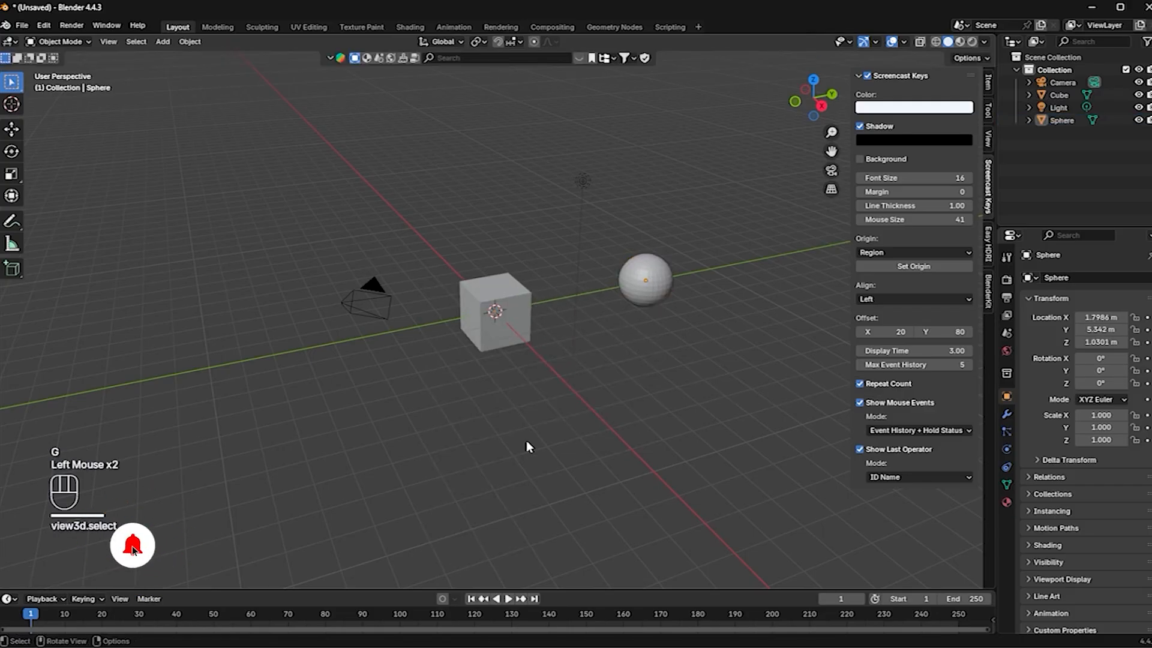
scroll(526, 439, down, 2)
middle_drag(525, 433, 519, 430)
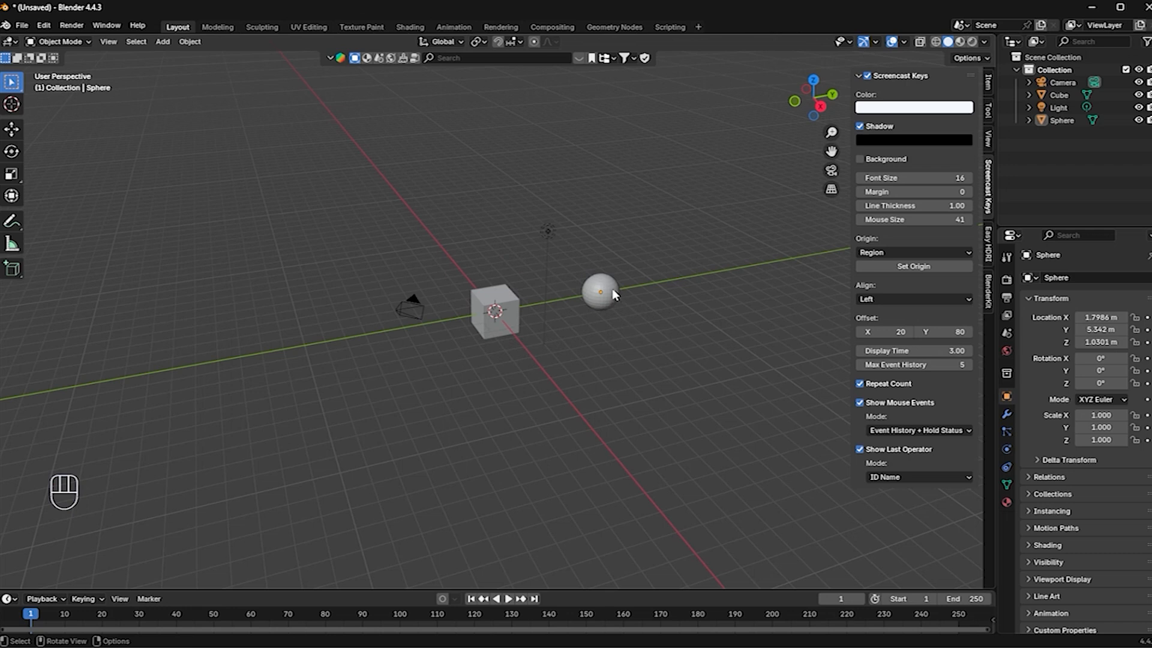
scroll(514, 364, up, 2)
scroll(504, 378, down, 1)
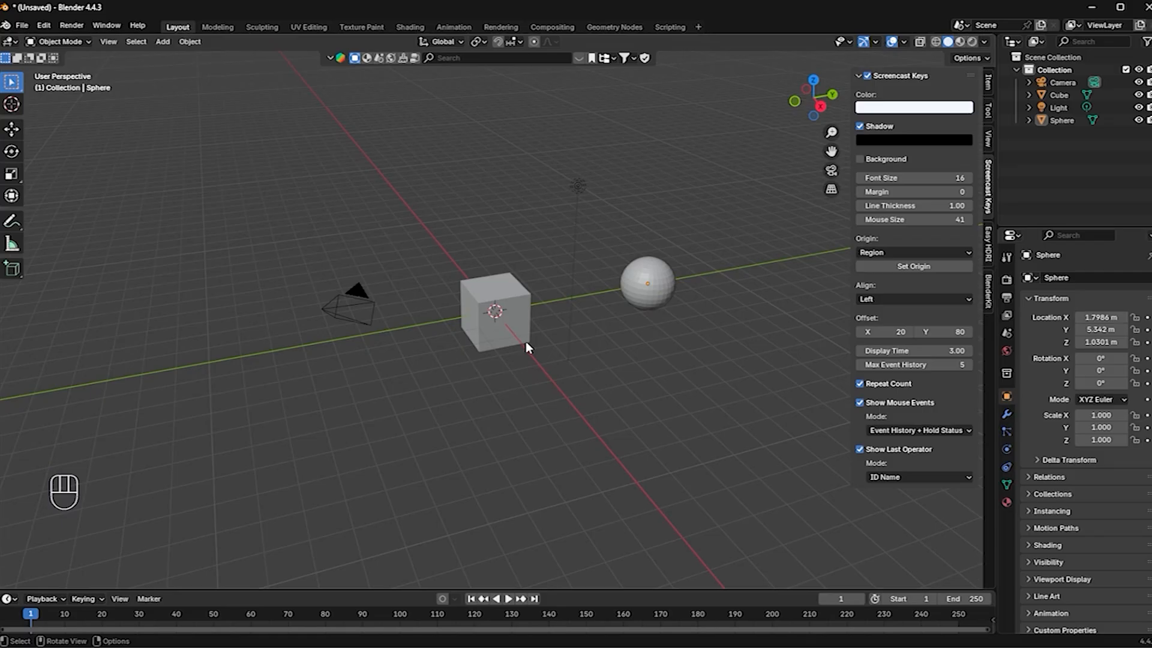
scroll(525, 341, up, 1)
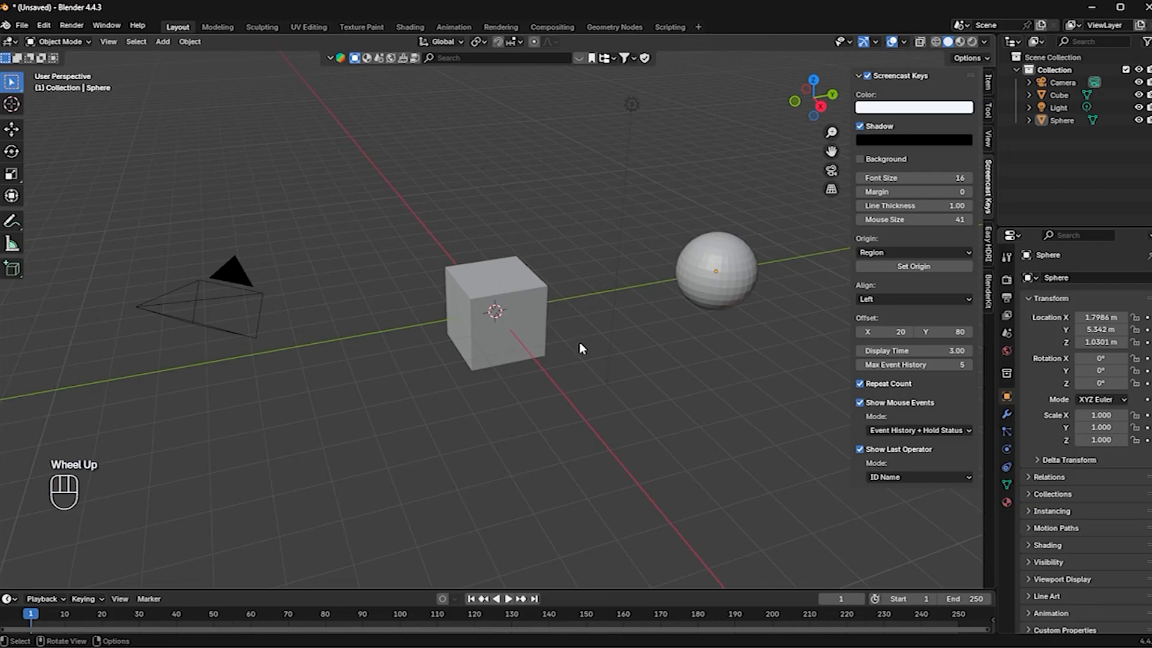
scroll(580, 347, down, 2)
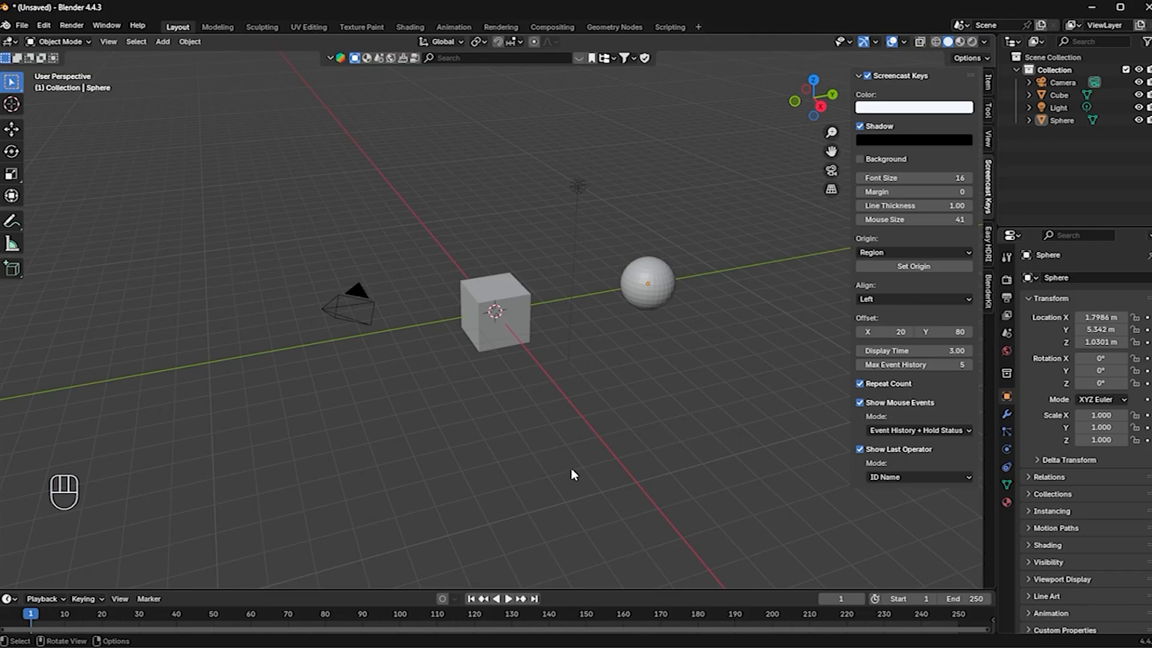
Step: Parent the cube to the sphere with the Object parenting type, then clear the selection
click(502, 323)
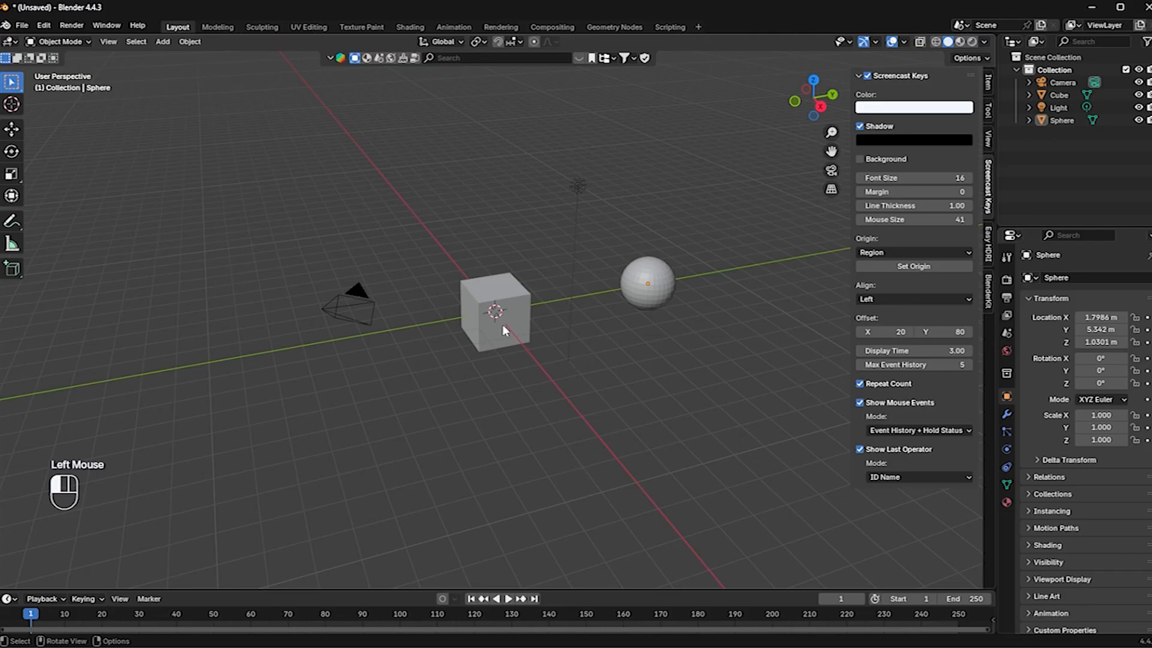
shift+click(649, 298)
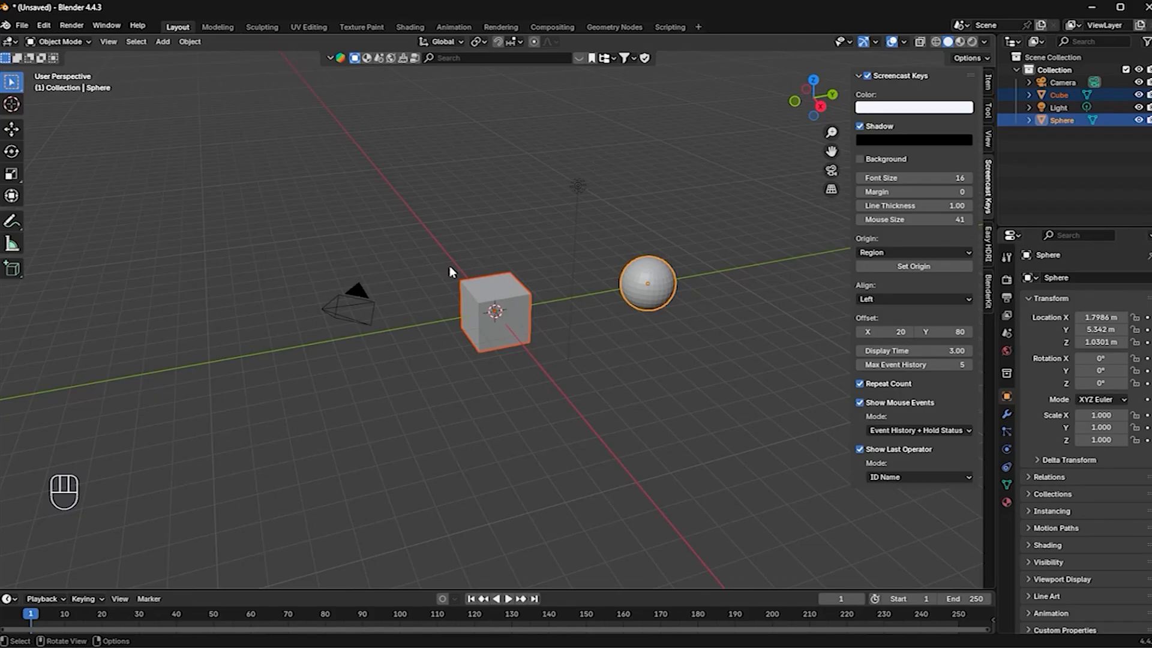
click(190, 41)
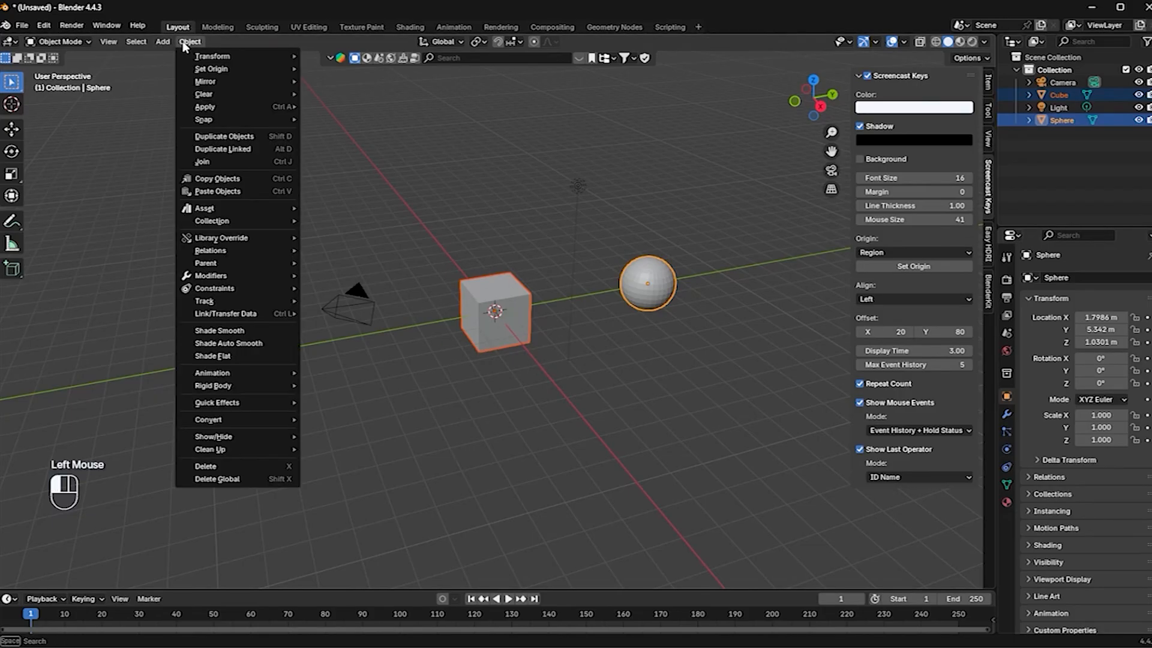
mouse_move(238, 313)
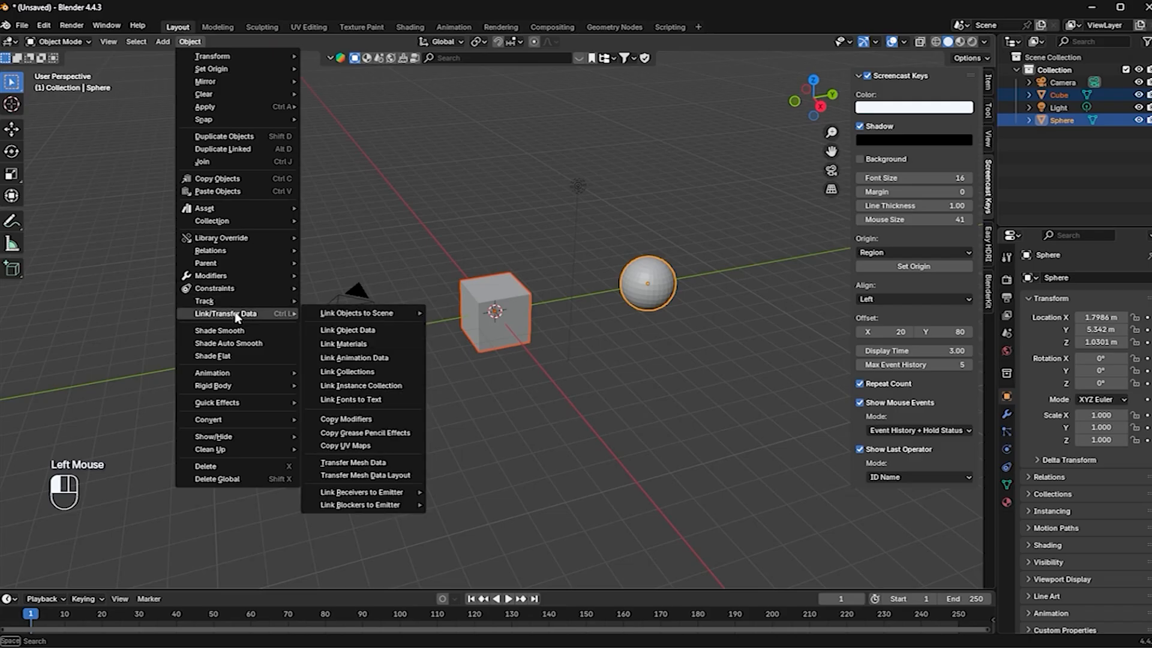
mouse_move(225, 262)
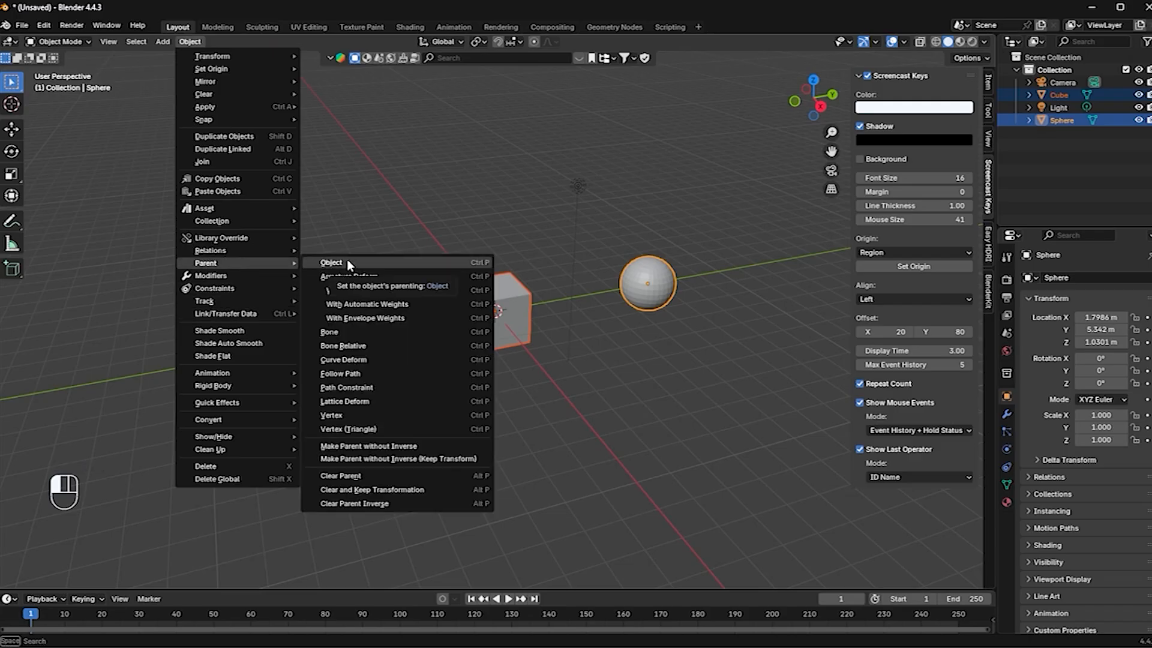
click(347, 260)
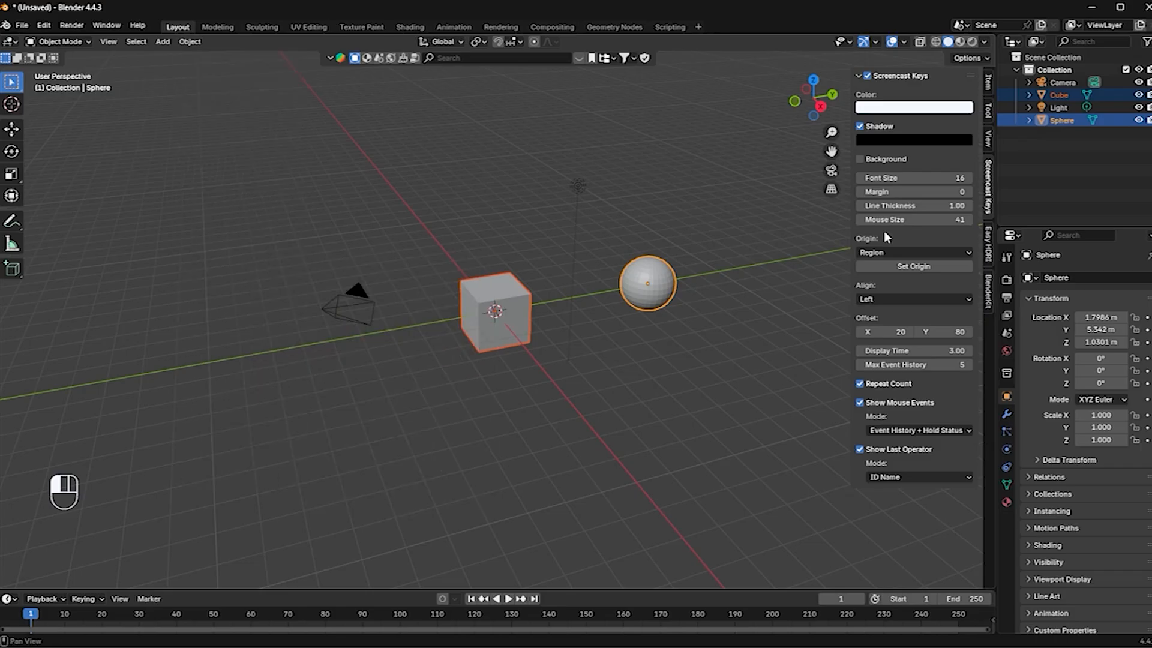
key(ctrl+p)
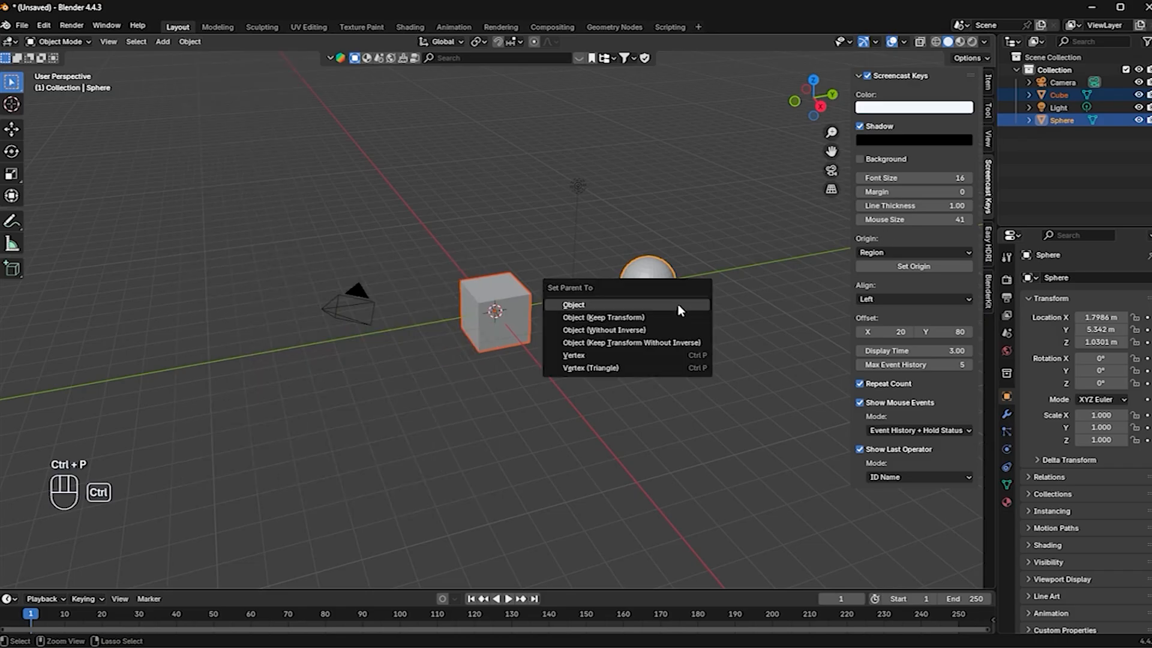
click(678, 304)
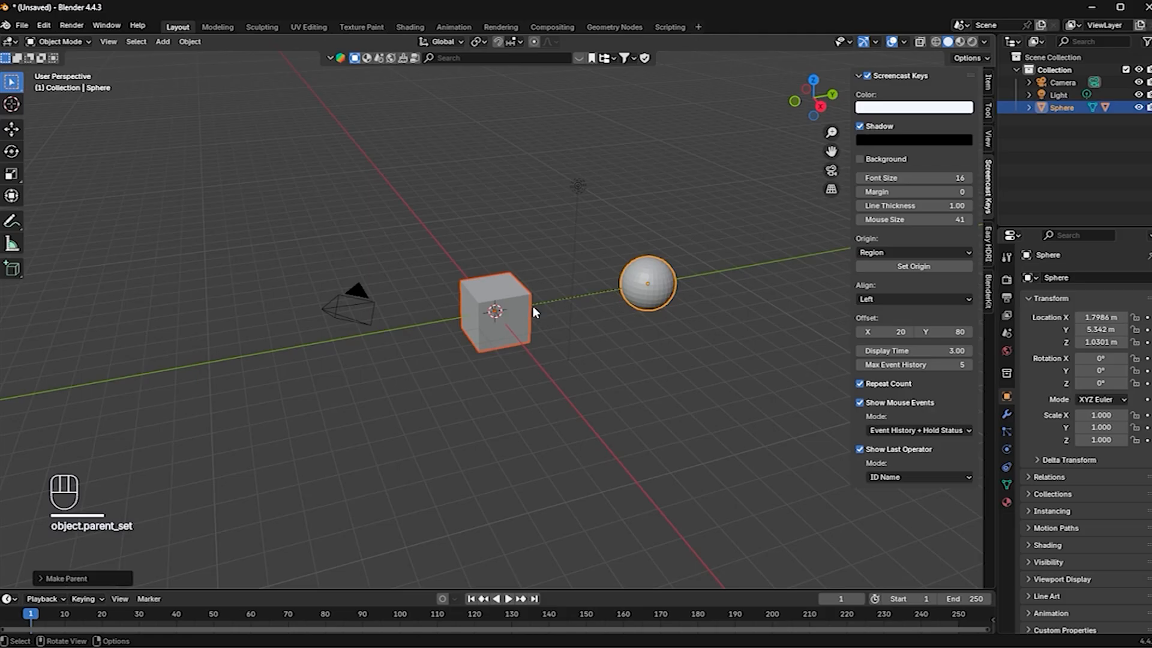
click(554, 357)
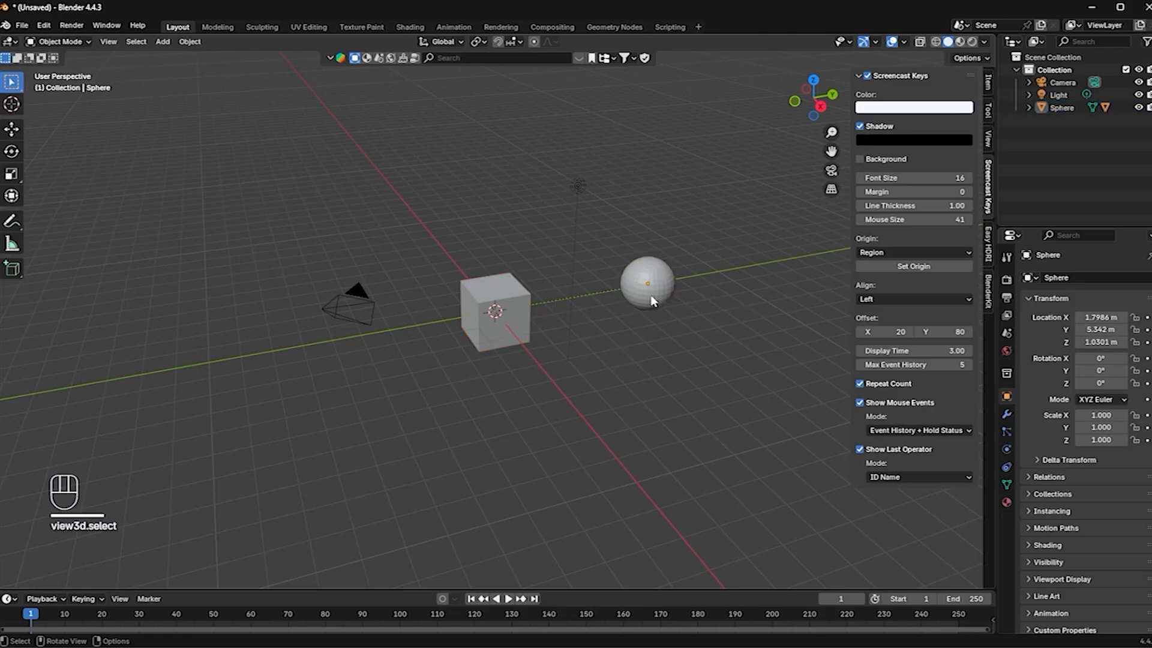
Step: Move the child cube on its own to a spot just below the world origin
click(484, 343)
key(g)
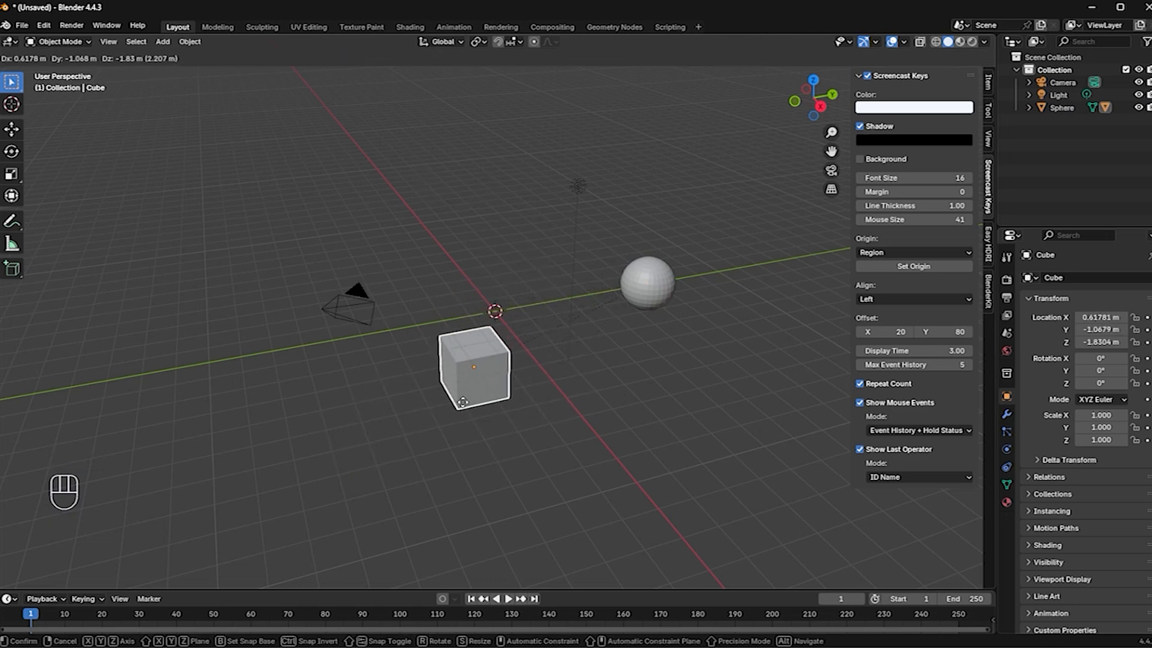
click(466, 390)
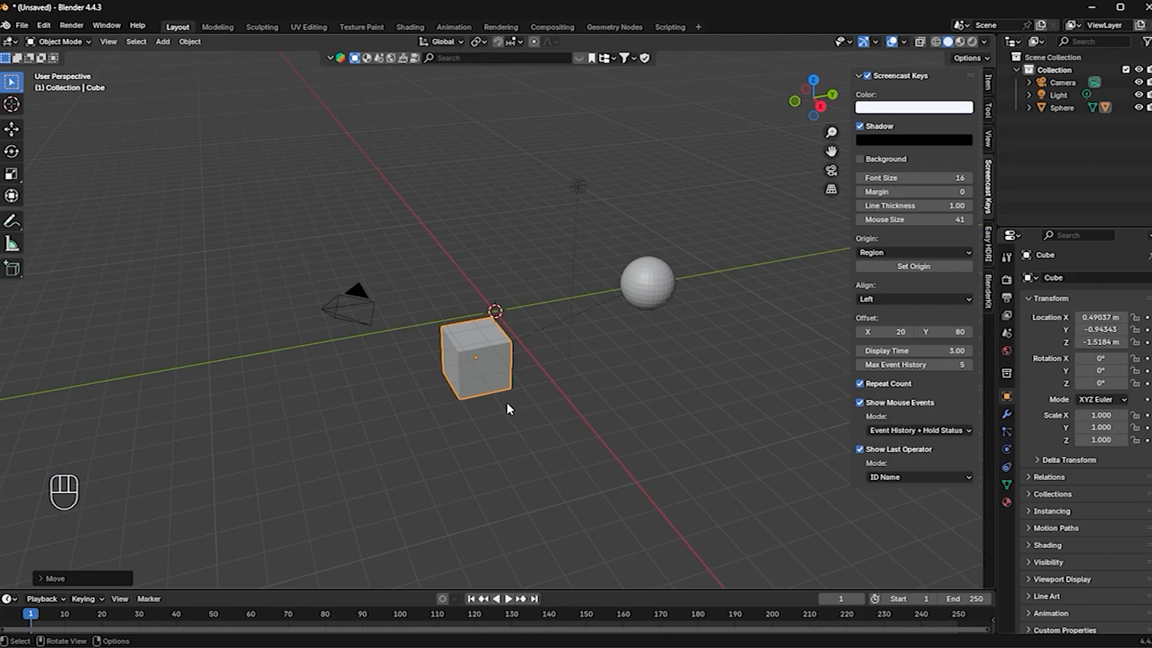
key(g)
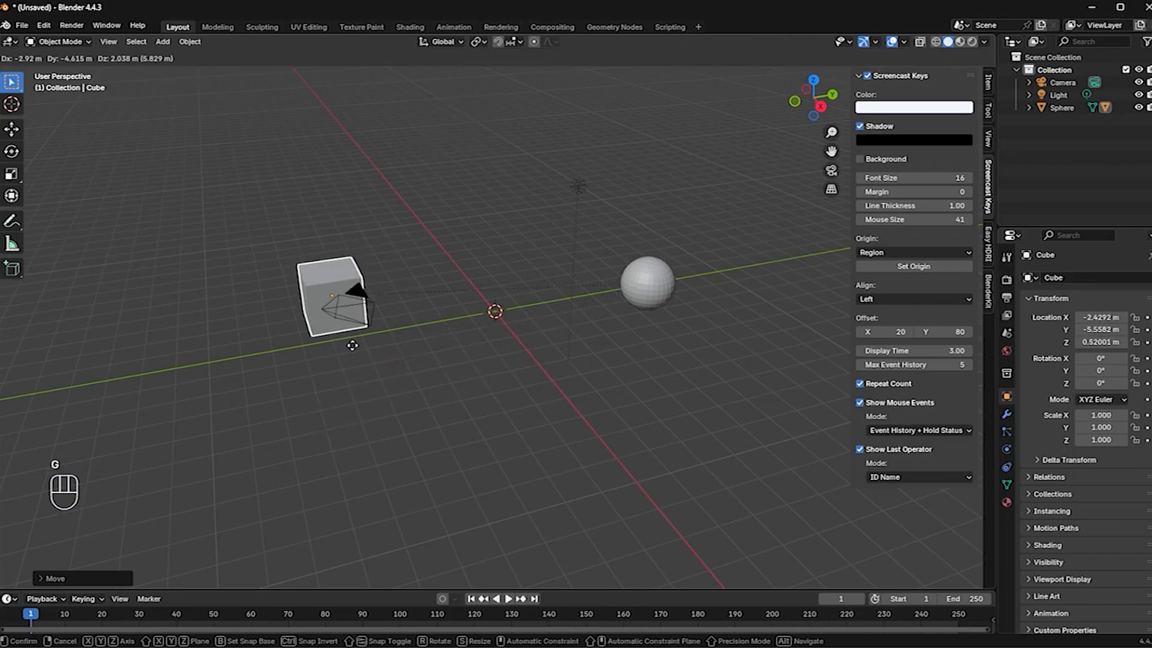
click(506, 367)
Step: Move the parent sphere to about X 0.93 m, Y 4.13 m, Z 1.75 m
click(636, 302)
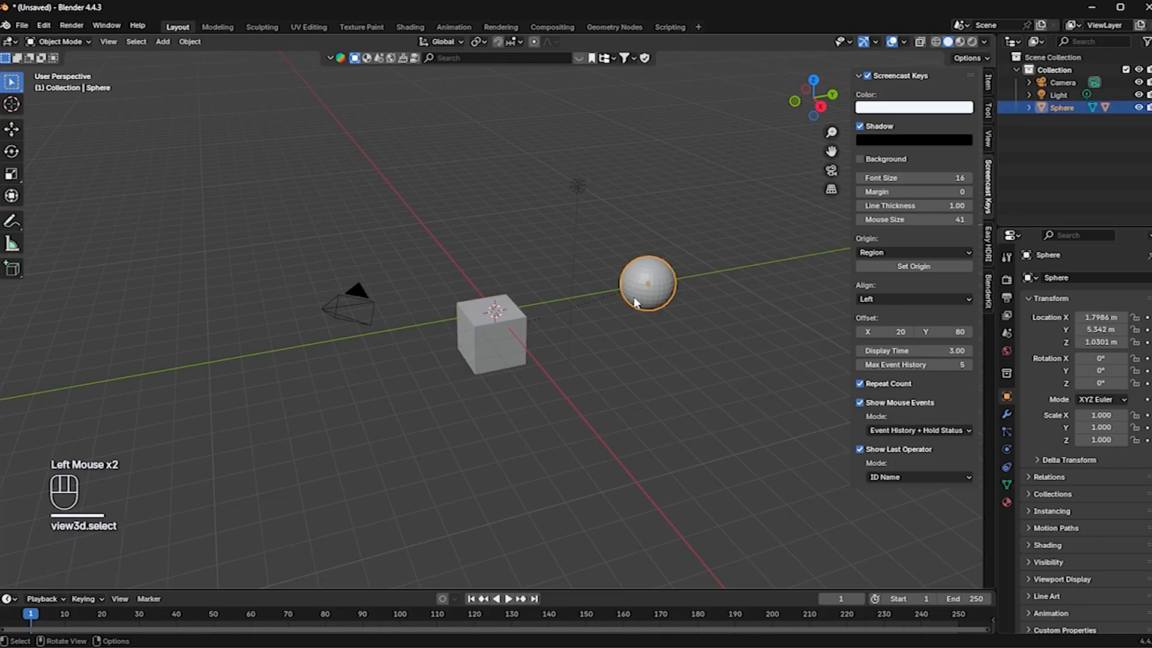
click(634, 295)
key(g)
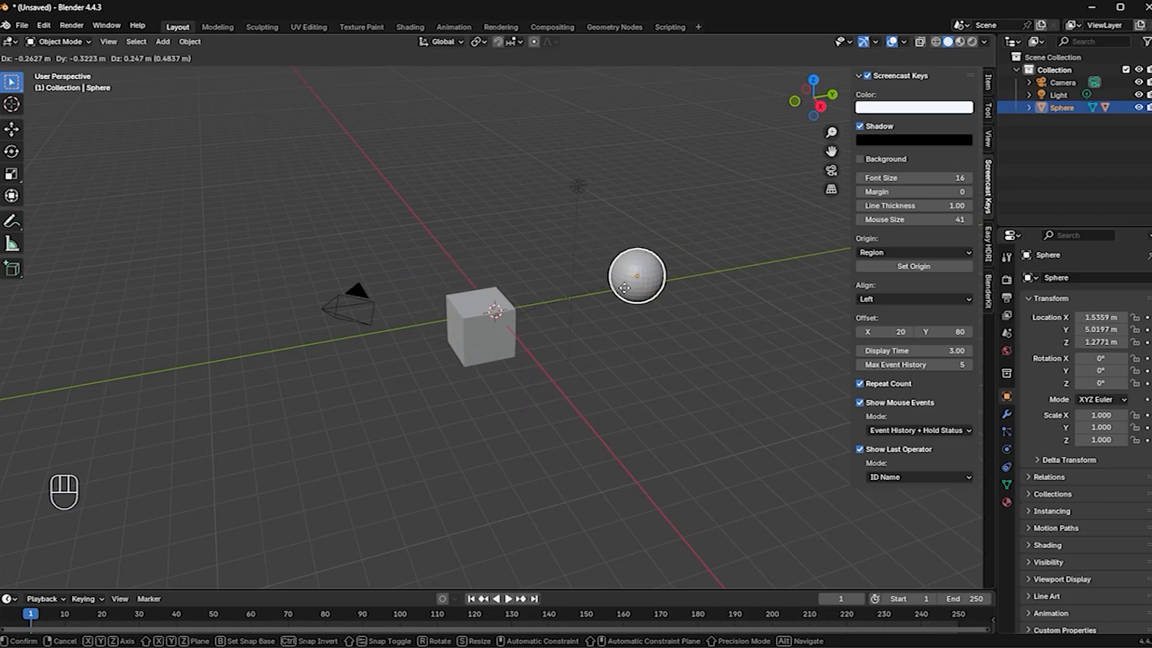
click(606, 292)
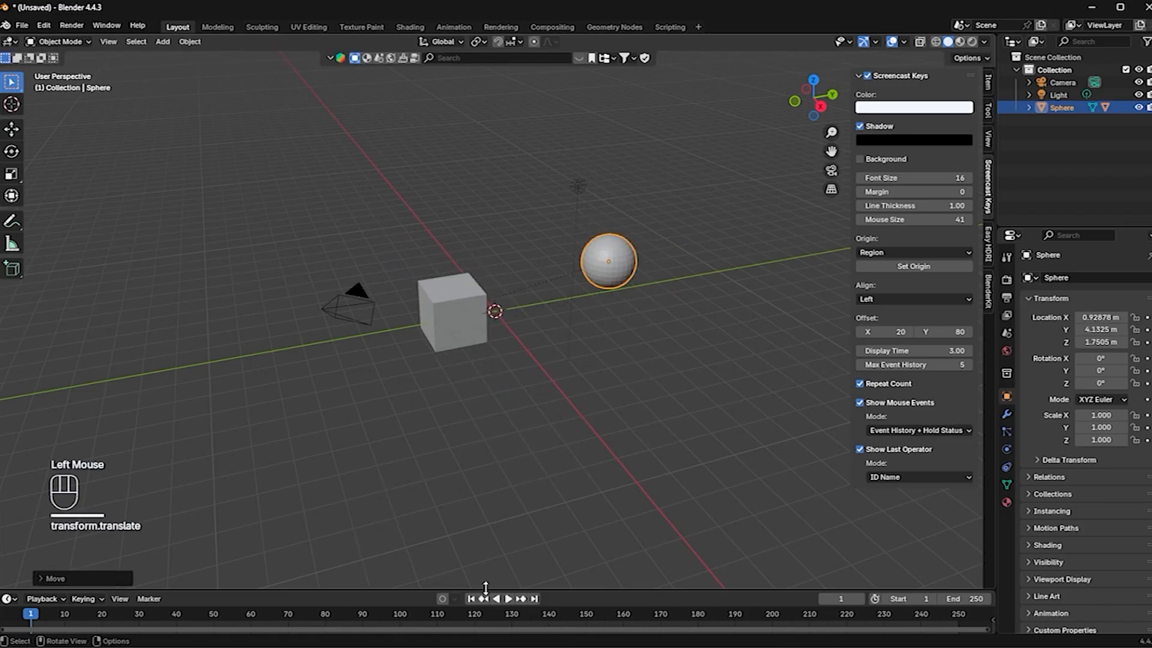
Step: Enlarge the timeline and keyframe the sphere's location and rotation on all three axes at frame 1
click(415, 592)
drag(415, 591, 445, 462)
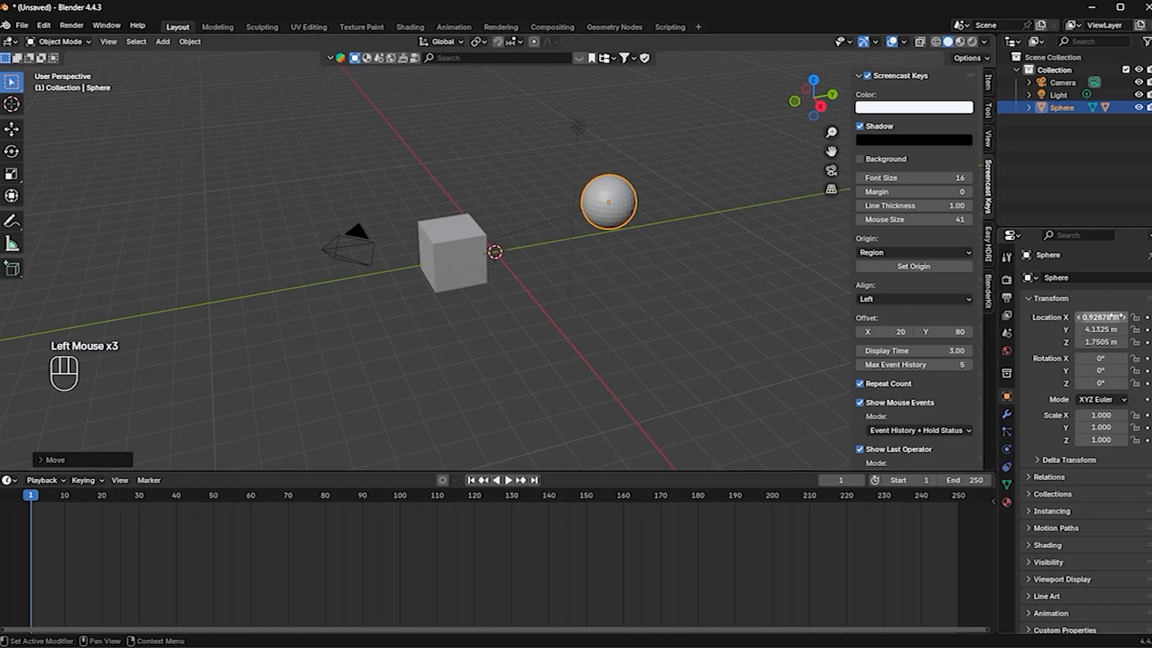
drag(1116, 317, 1107, 342)
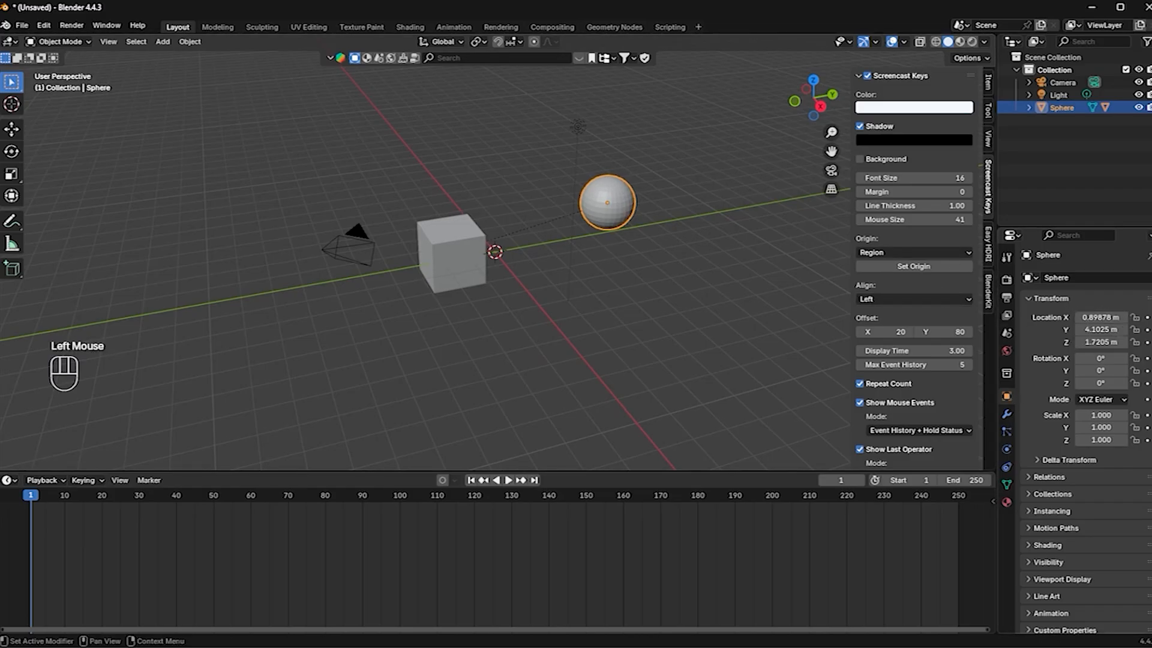
click(1147, 316)
click(1147, 329)
click(1147, 342)
drag(1101, 358, 1100, 371)
click(1147, 358)
click(1147, 371)
click(1147, 383)
Step: Try moving the sphere at frame 85 to about X -3.54 m, Y -4.98 m, Z 3.41 m, and set the current frame to 82
drag(81, 510, 343, 505)
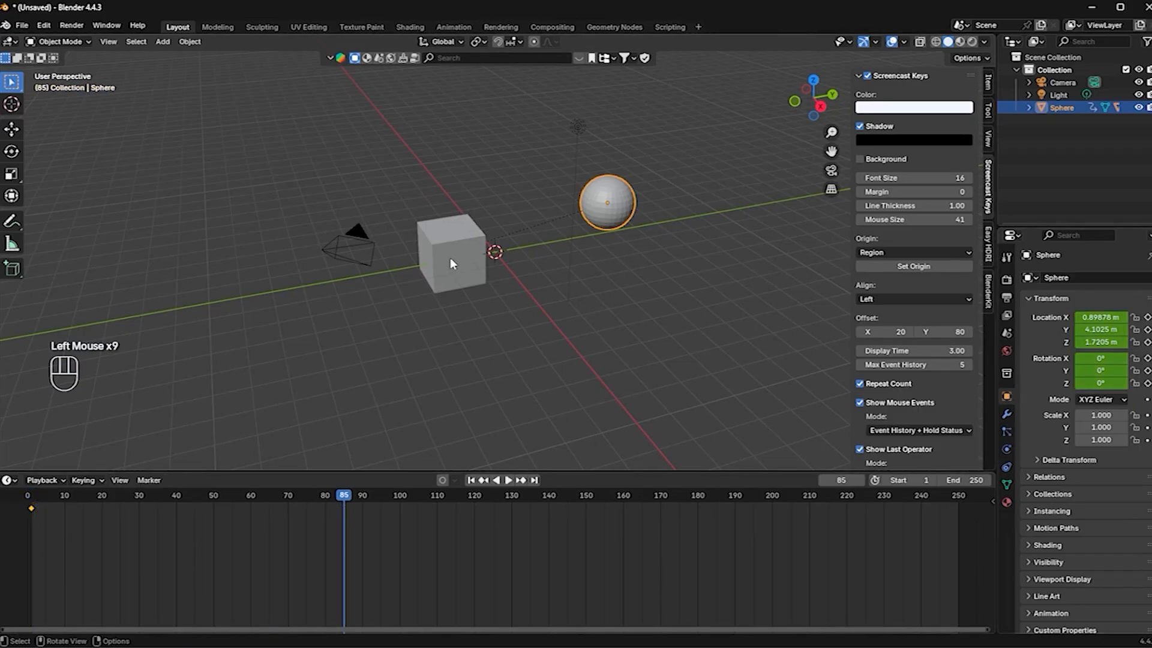
key(g)
click(177, 205)
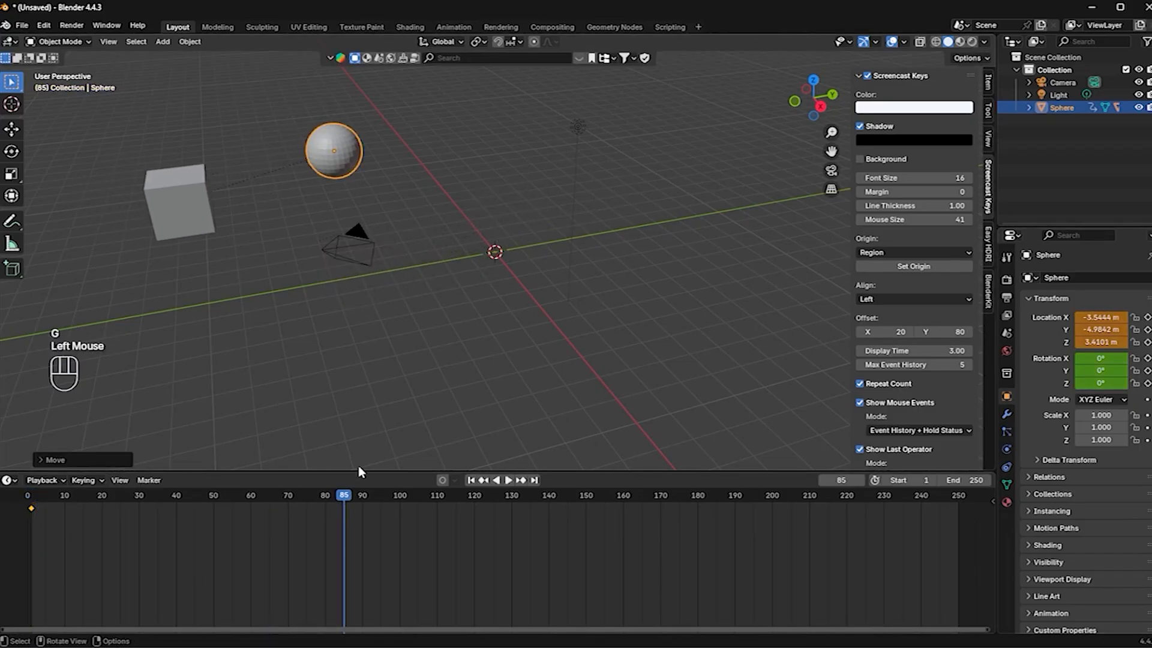
mouse_move(338, 502)
mouse_down()
mouse_move(177, 507)
mouse_move(417, 510)
mouse_move(316, 509)
mouse_move(332, 508)
mouse_up()
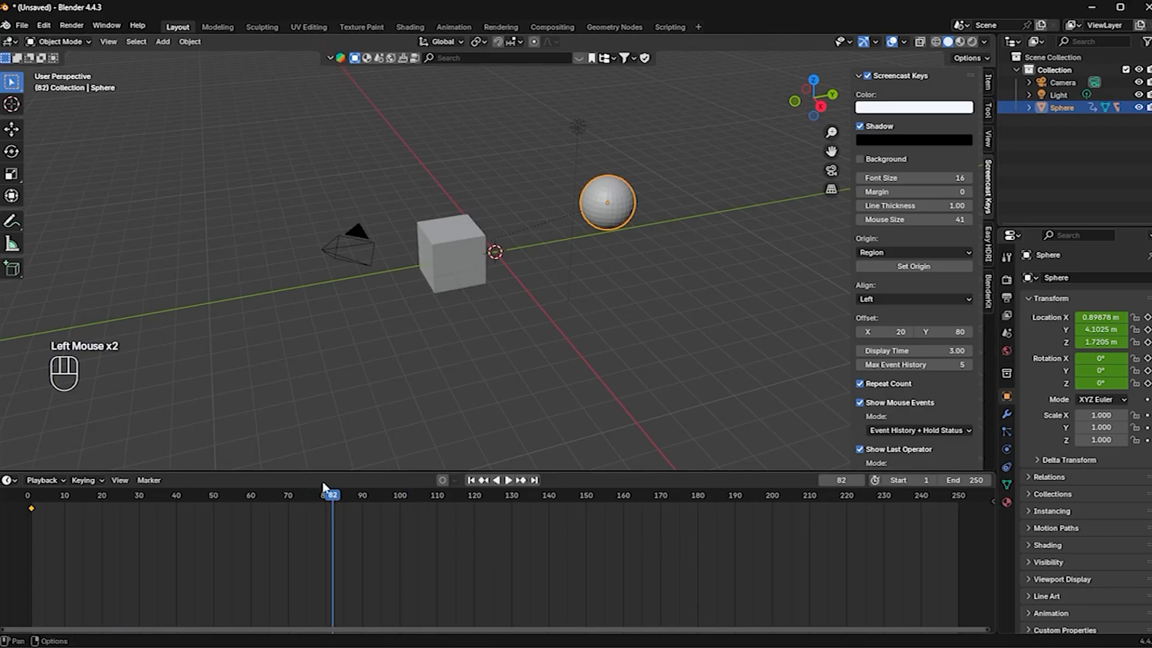
key(k)
click(354, 514)
drag(351, 509, 12, 498)
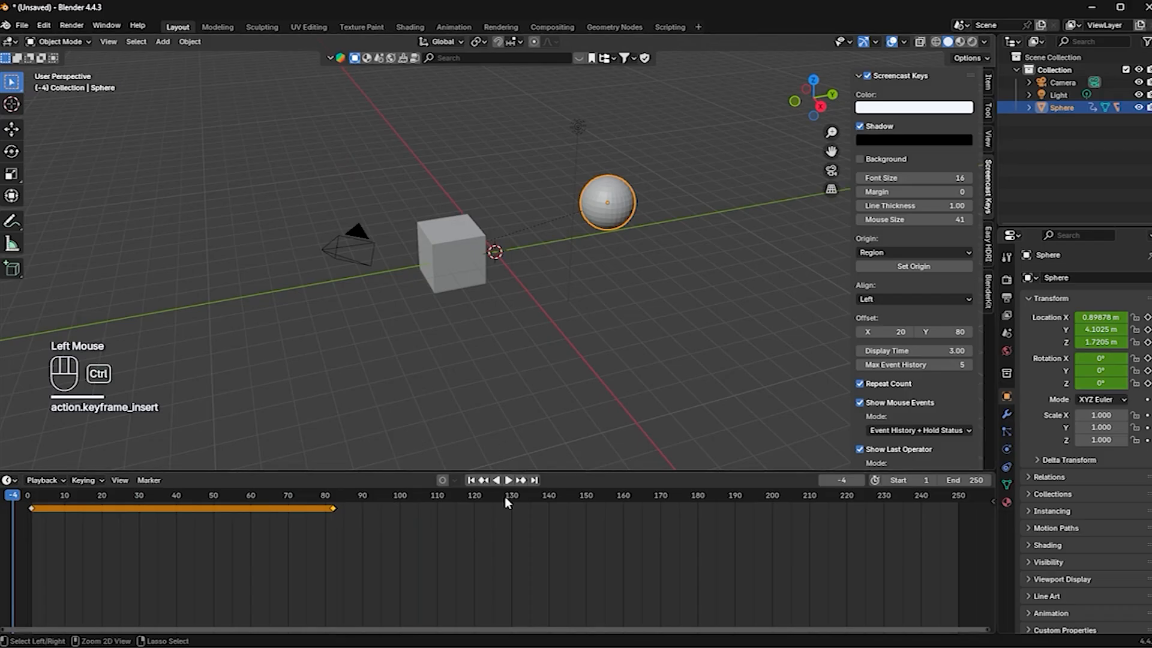
key(ctrl+z)
key(ctrl+z)
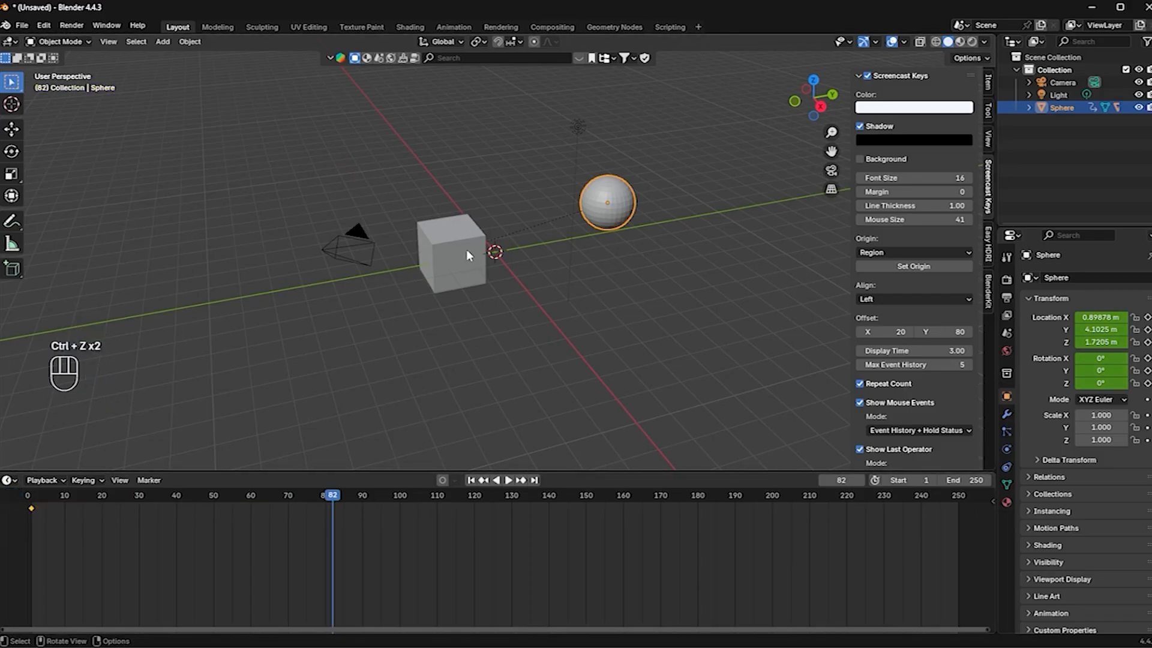
Step: Move the sphere at frame 82 to about X -3.13 m, Y -3.30 m, Z 3.82 m and keyframe its location and rotation
key(g)
click(374, 415)
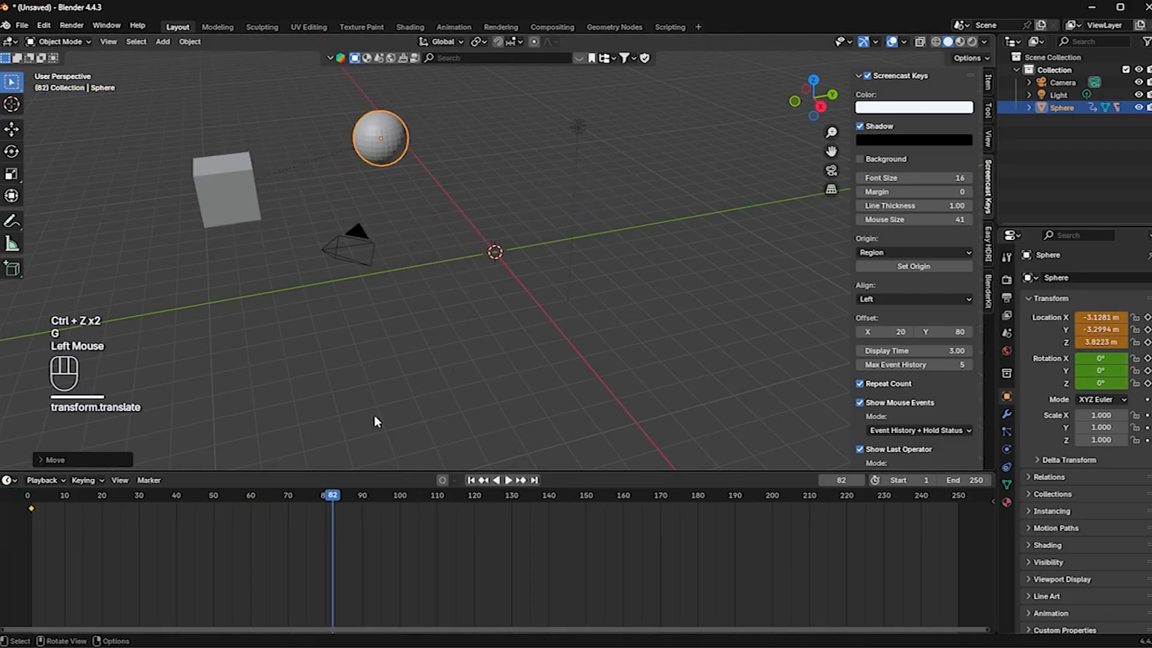
right_click(330, 535)
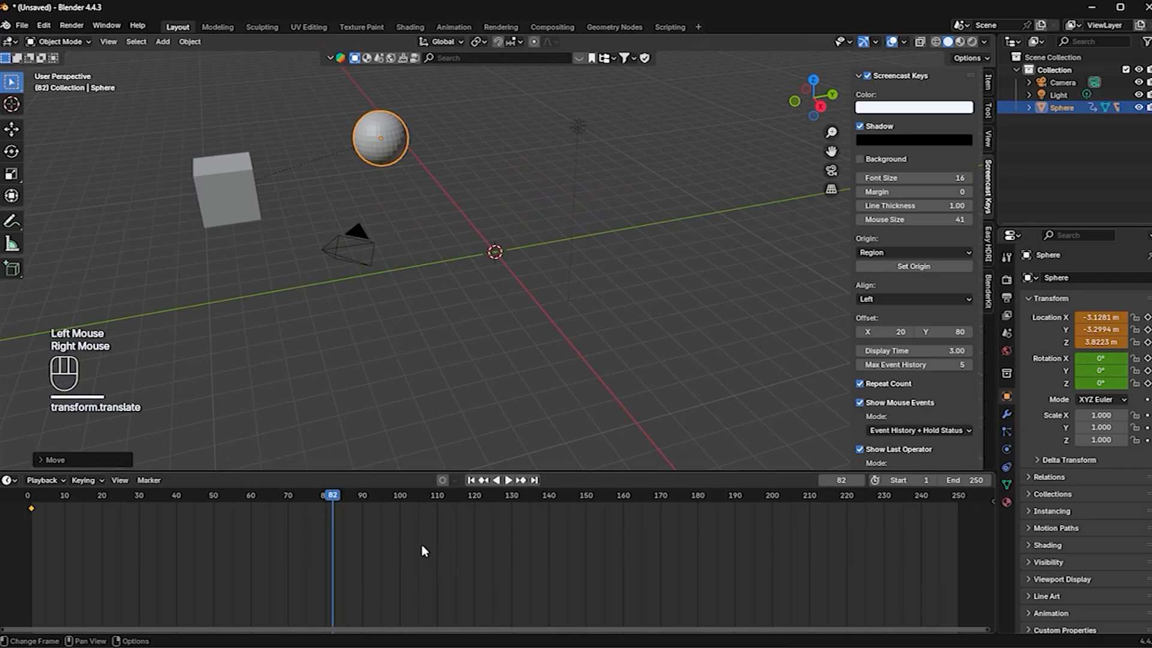
key(i)
click(366, 531)
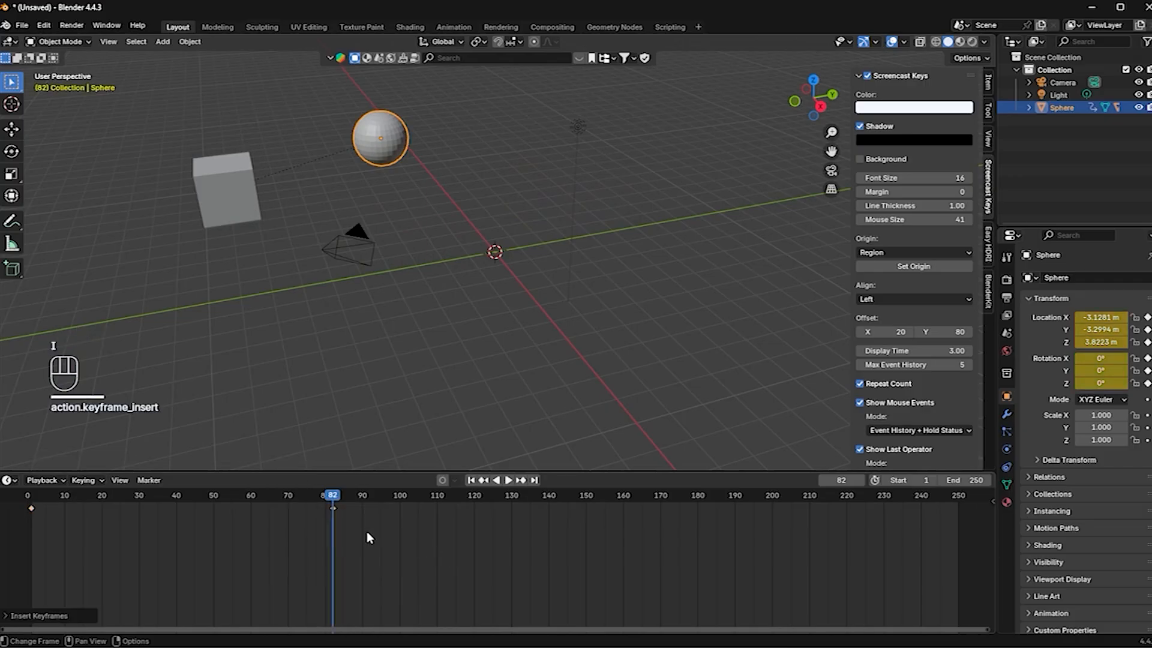
Step: Return to frame 1 and play the animation past the second keyframe to check that the cube follows the sphere
drag(366, 531, 31, 534)
key(space)
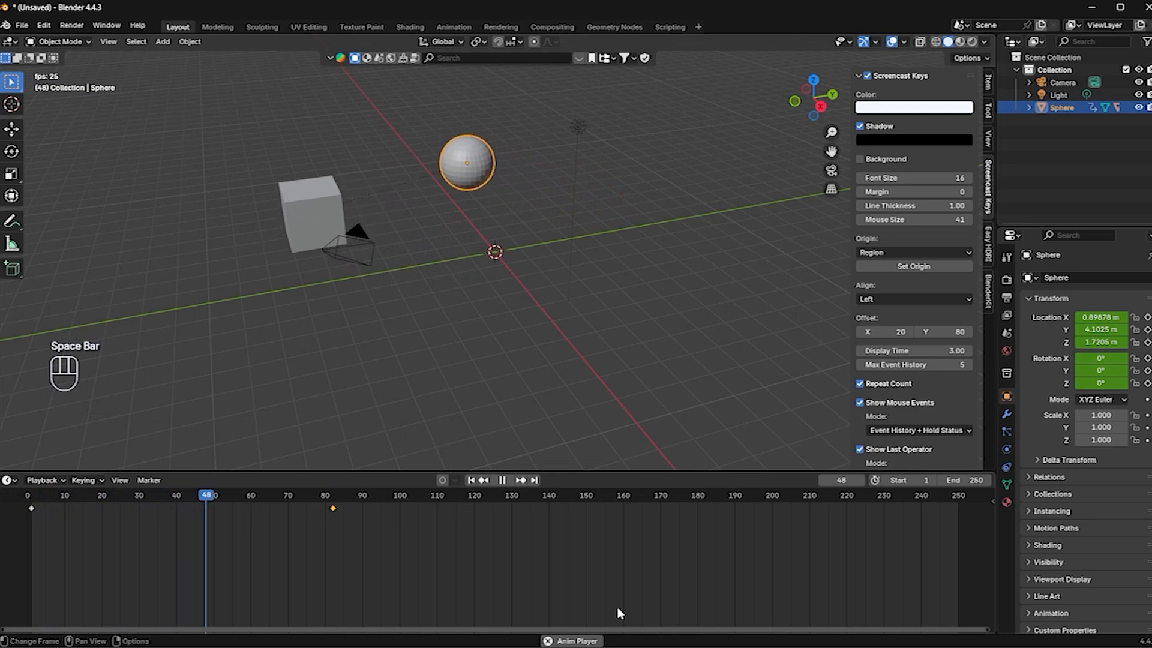
key(space)
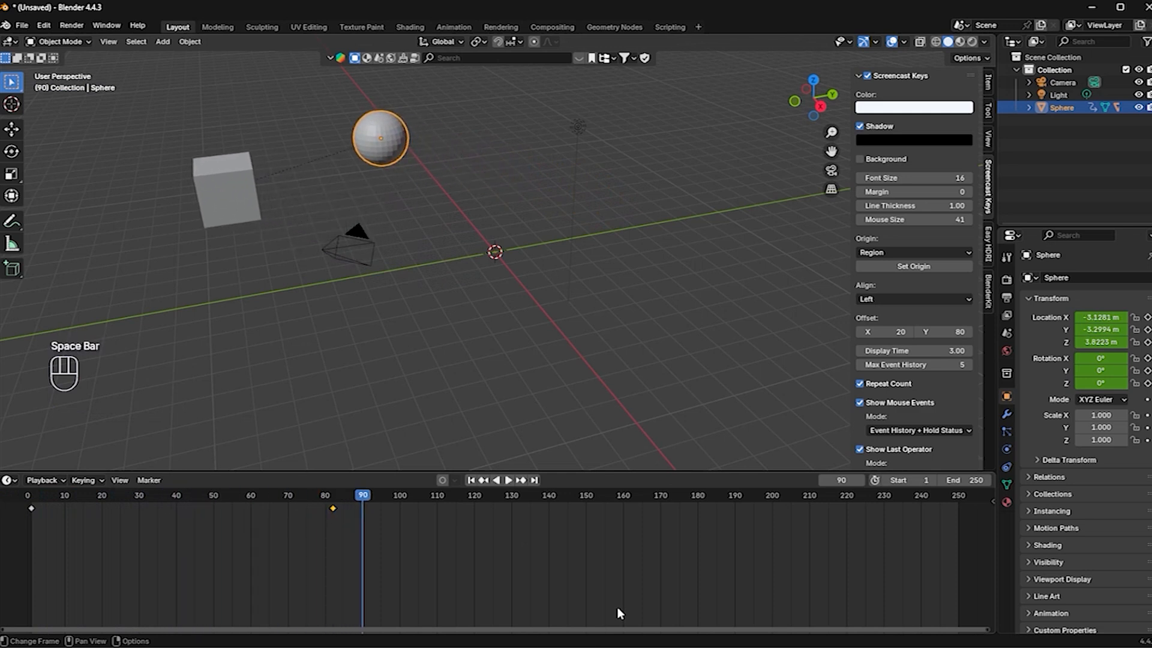
Step: Undo the sphere's keyframed animation at both frames and deselect the sphere
key(ctrl+z)
key(ctrl+z)
key(ctrl+z)
key(ctrl+z)
key(ctrl+z)
key(ctrl+z)
key(ctrl+z)
key(ctrl+z)
key(ctrl+z)
key(ctrl+z)
key(ctrl+z)
key(ctrl+z)
key(ctrl+z)
key(ctrl+z)
click(511, 307)
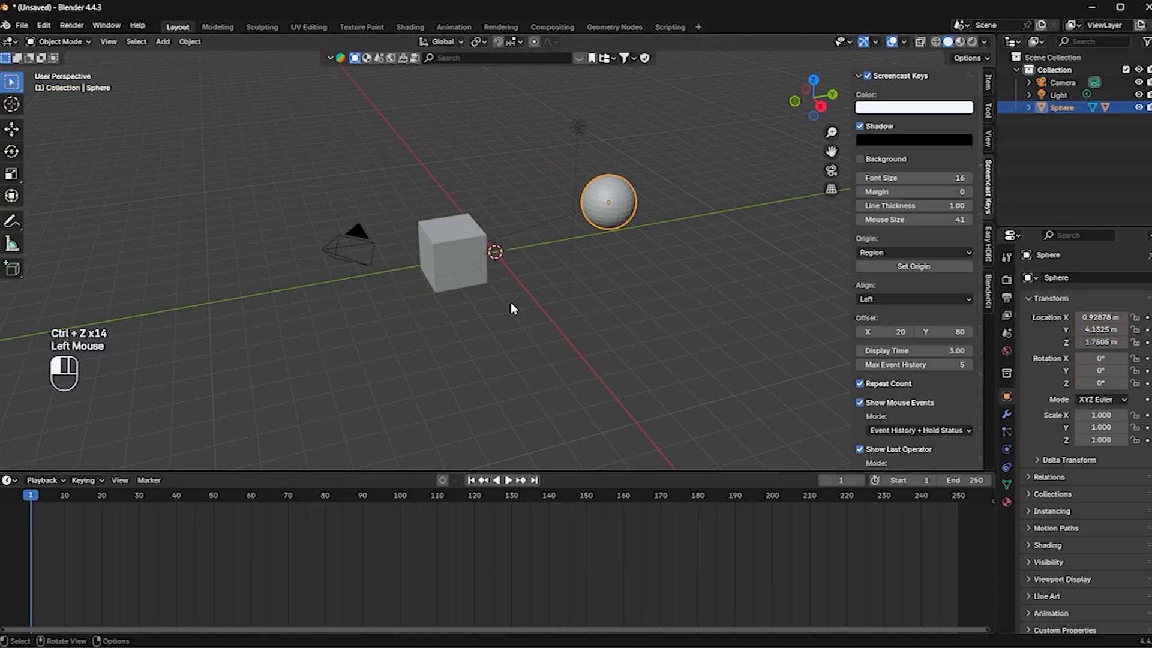
Step: Undo the earlier moves of the parent sphere and the child cube
scroll(498, 299, down, 2)
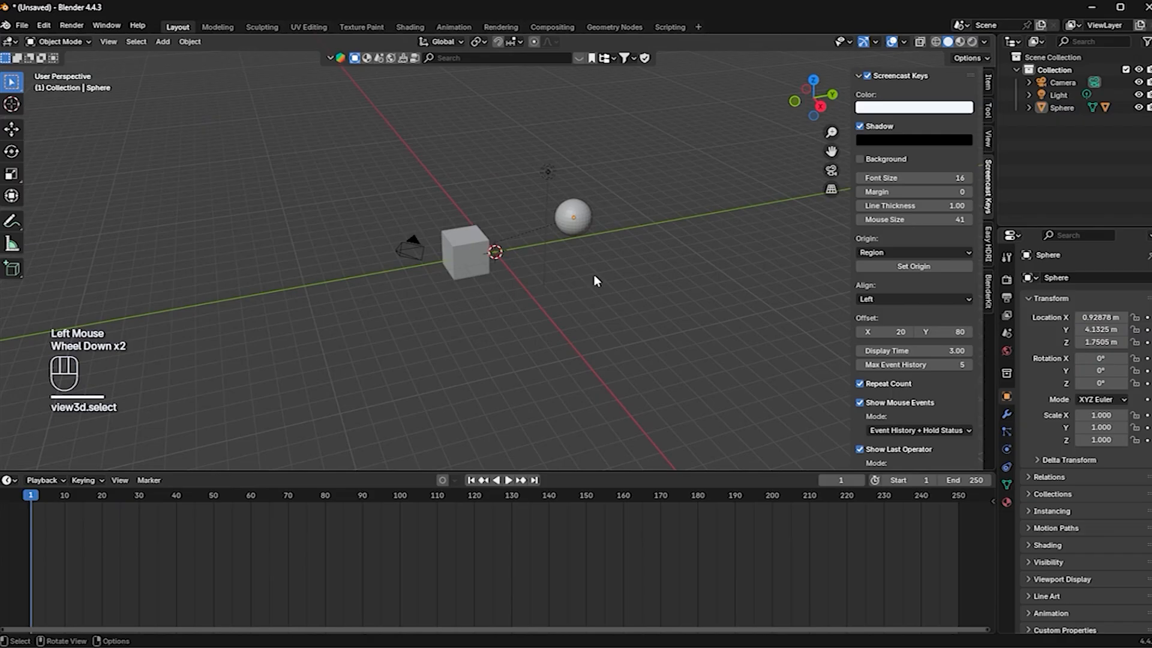
key(ctrl+z)
key(ctrl+z)
key(ctrl+z)
key(ctrl+z)
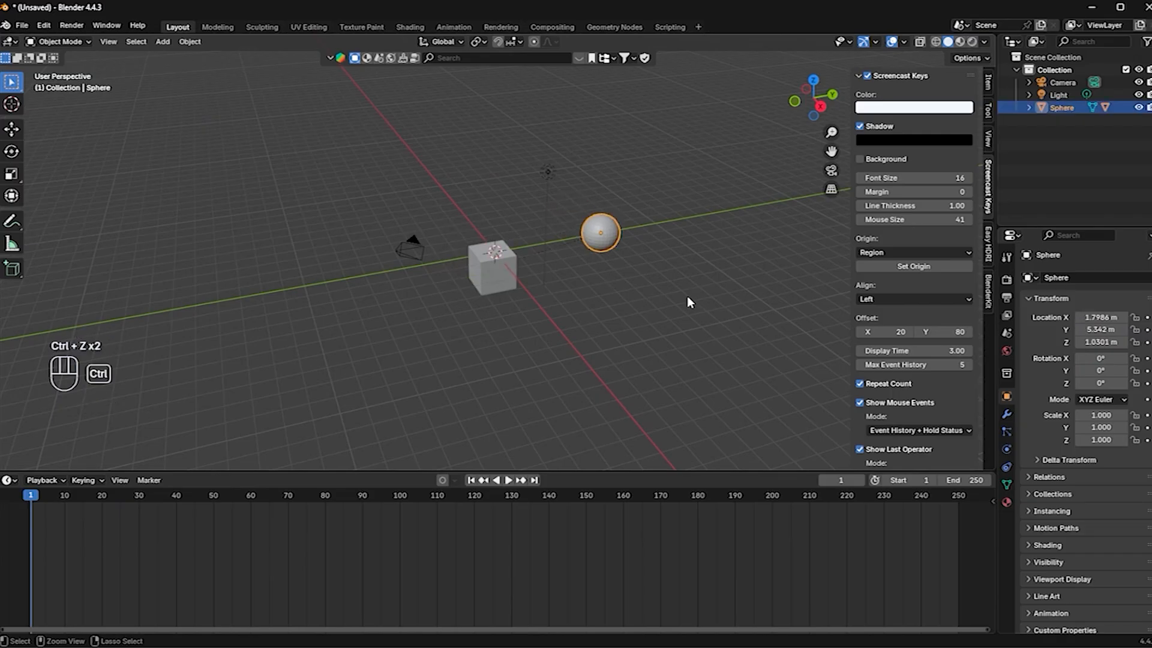
key(ctrl+z)
key(ctrl+z)
Step: Try duplicating the parented cube to a spot beyond the camera, and undo the copy
click(501, 270)
key(shift+d)
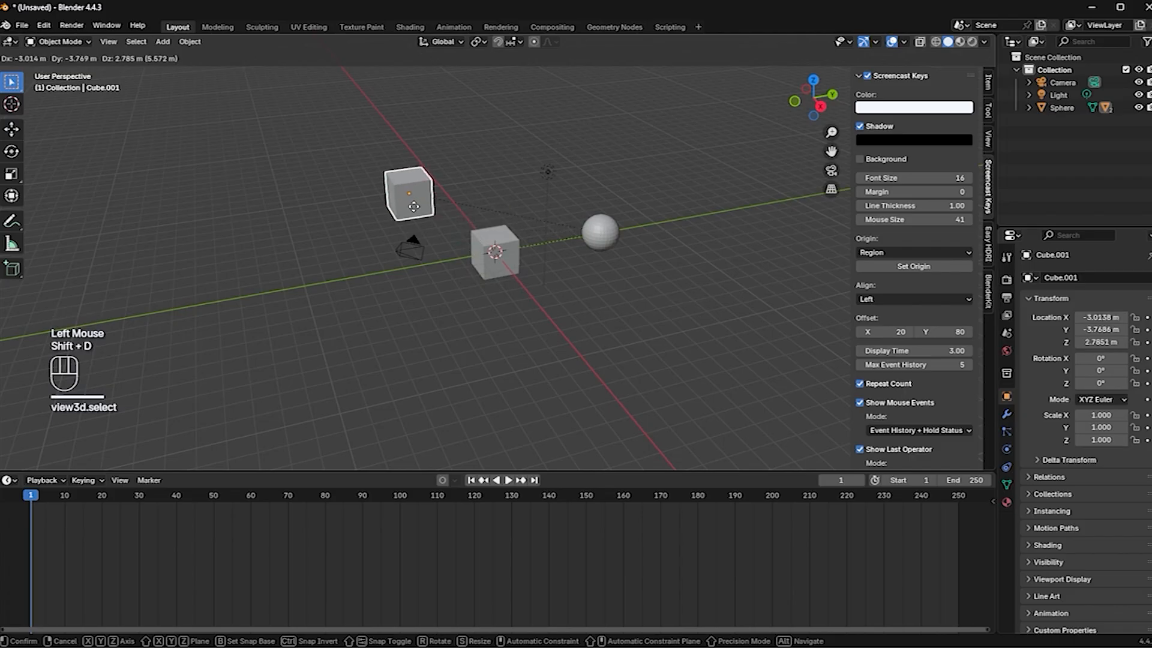
click(412, 207)
key(ctrl+z)
key(ctrl+z)
key(ctrl+z)
Step: Undo the cube's parenting to the sphere
key(ctrl+z)
key(ctrl+z)
key(ctrl+z)
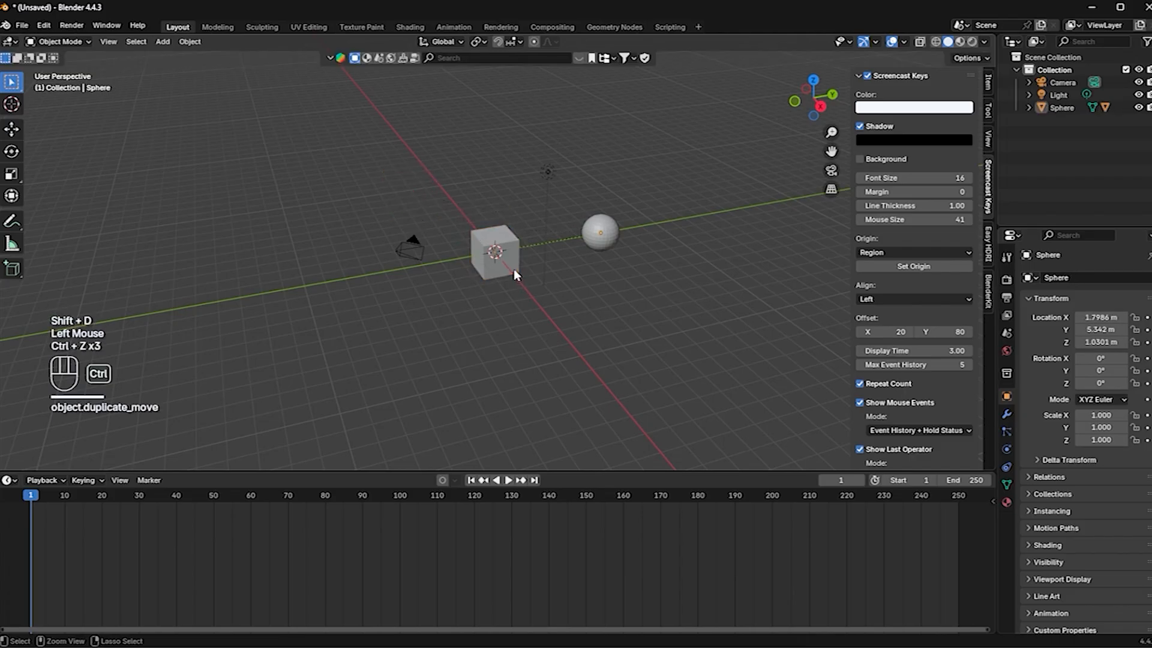
Step: Duplicate the cube into four copies, three spread around the origin and one left over the original
key(shift)
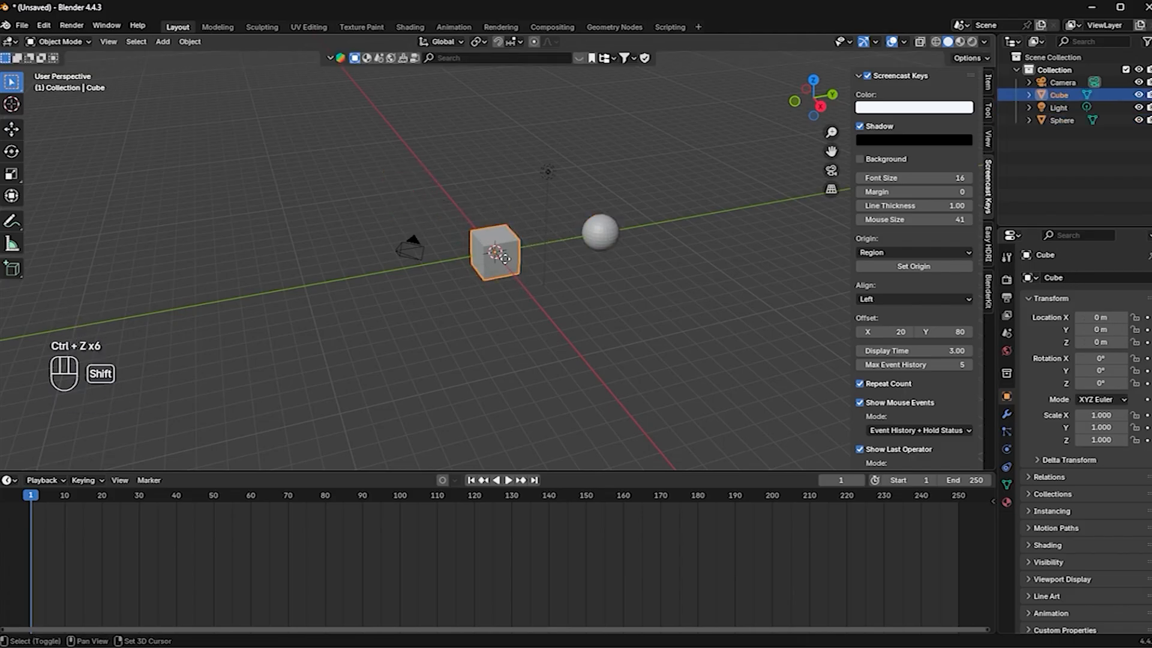
key(shift+d)
shift+click(425, 182)
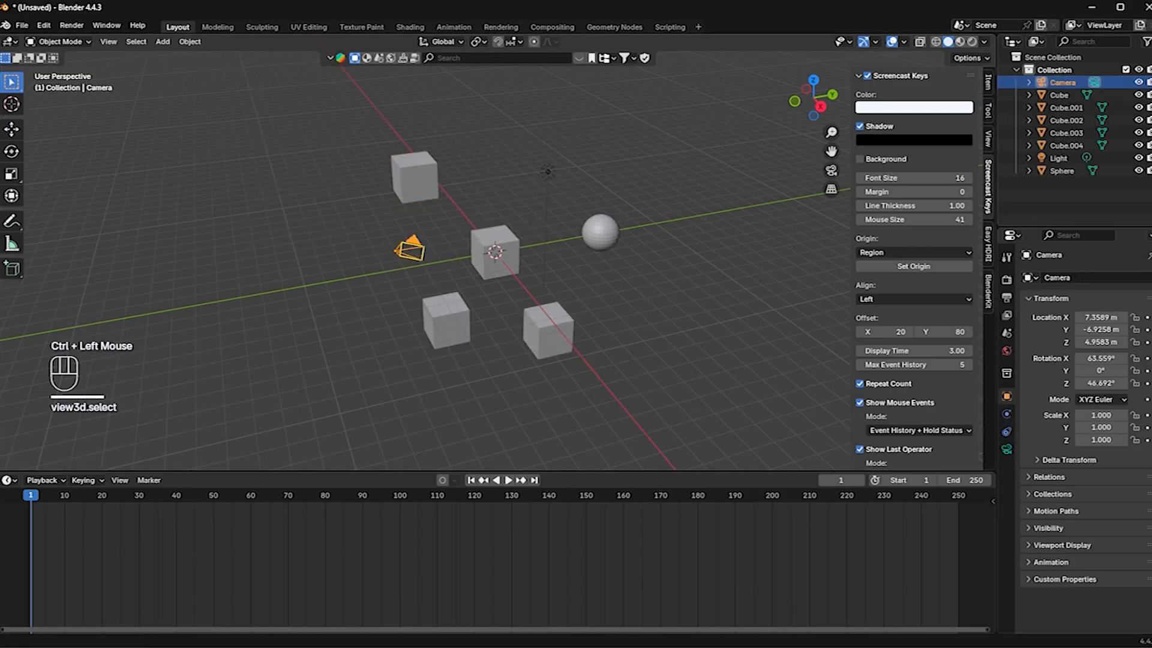
Step: Hide the camera and light, and parent all five cubes to the sphere with the Object option
click(1138, 82)
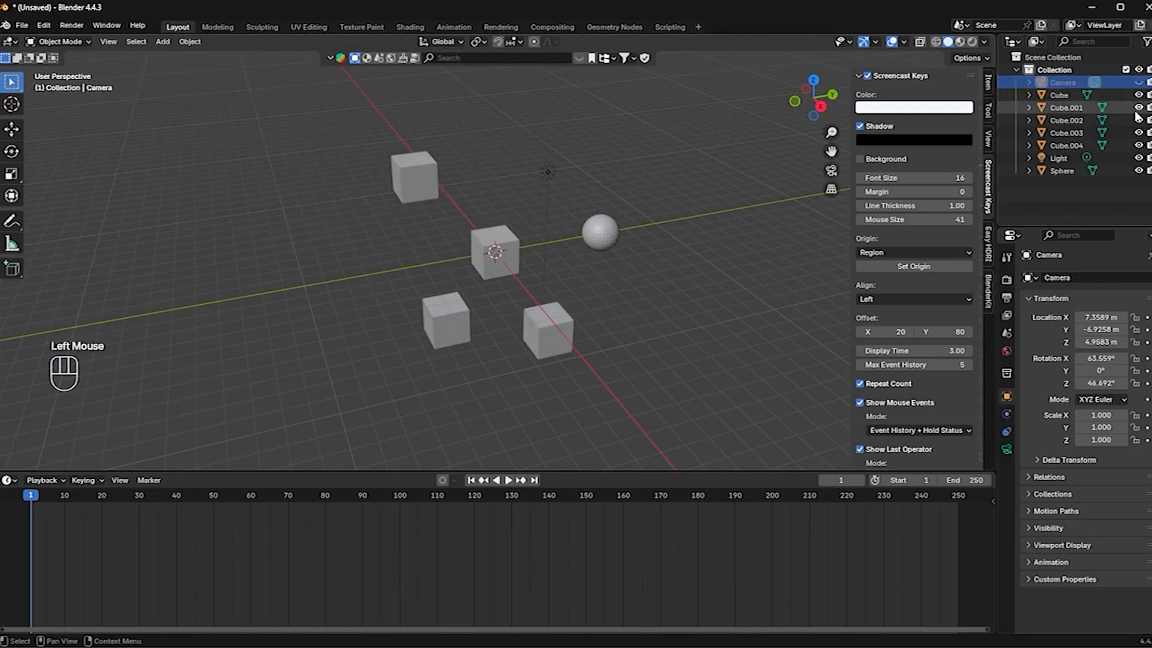
click(1138, 157)
drag(329, 143, 570, 393)
shift+click(610, 239)
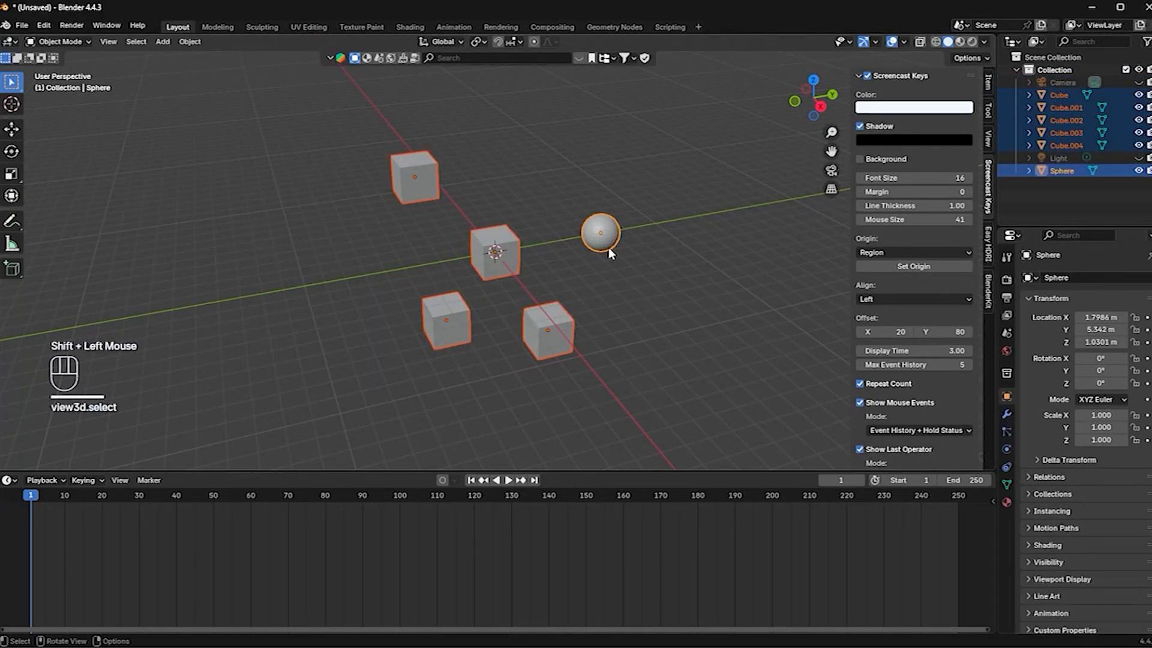
key(ctrl+p)
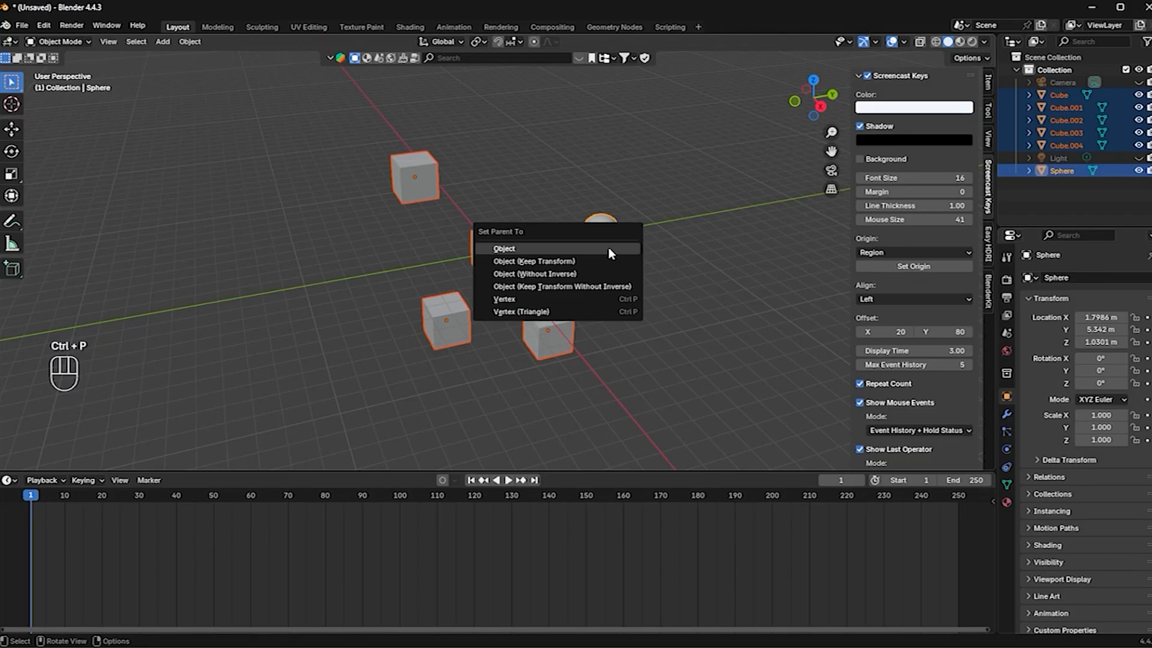
click(608, 248)
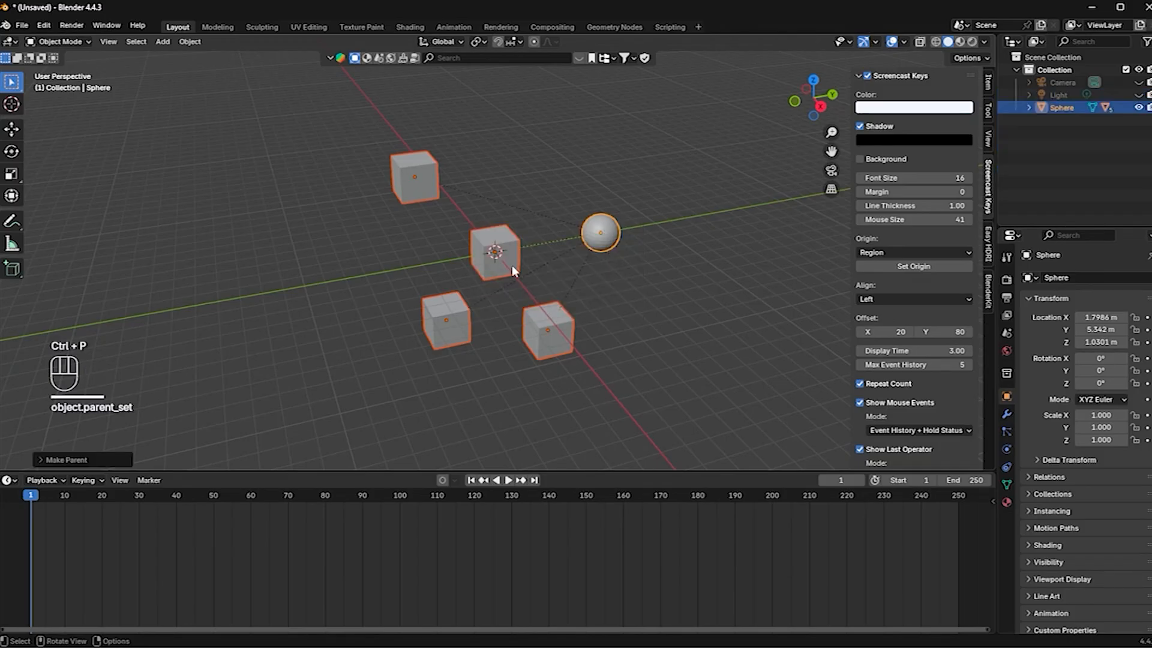
Step: Move the parent sphere with its cubes to about X 2.19 m, Y 6.36 m, Z 1.03 m
scroll(528, 271, up, 2)
scroll(600, 258, down, 1)
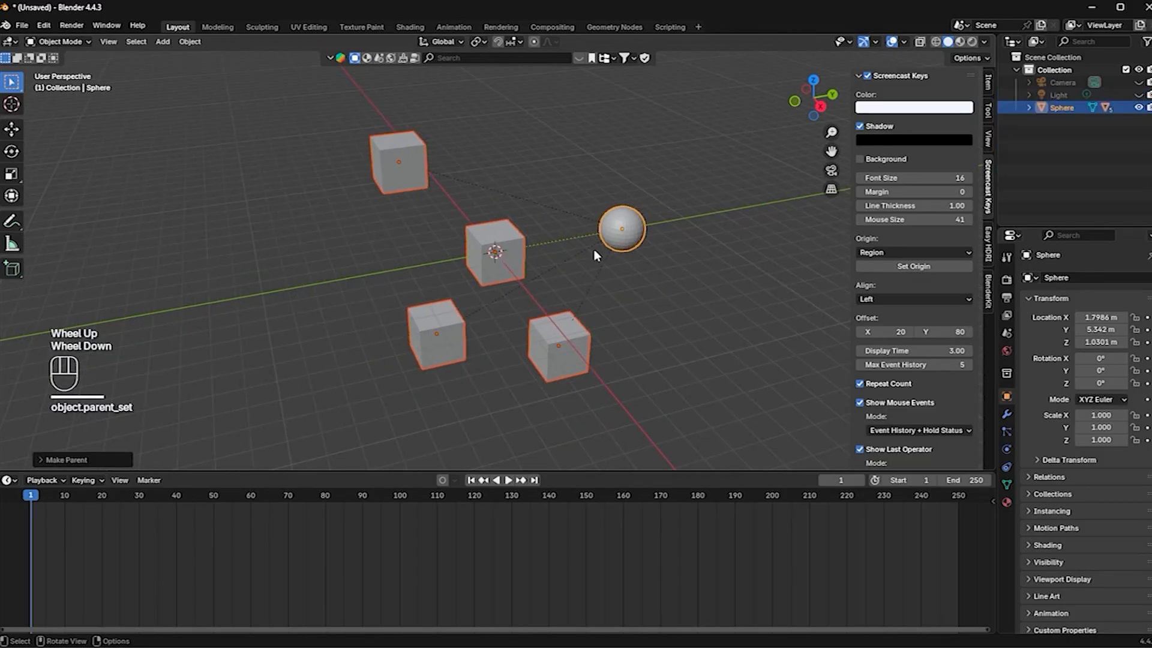
click(621, 233)
key(g)
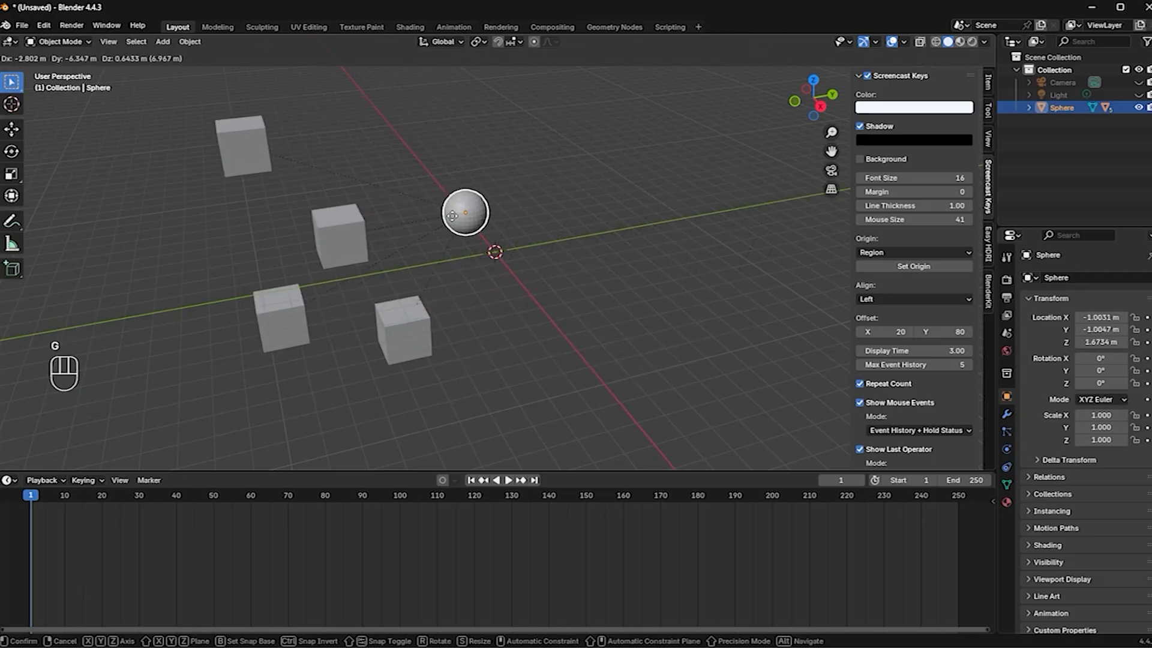
click(645, 231)
Step: Move the child Cube.001 on its own to about X -3.80 m, Y -3.47 m, Z 4.39 m
double_click(399, 171)
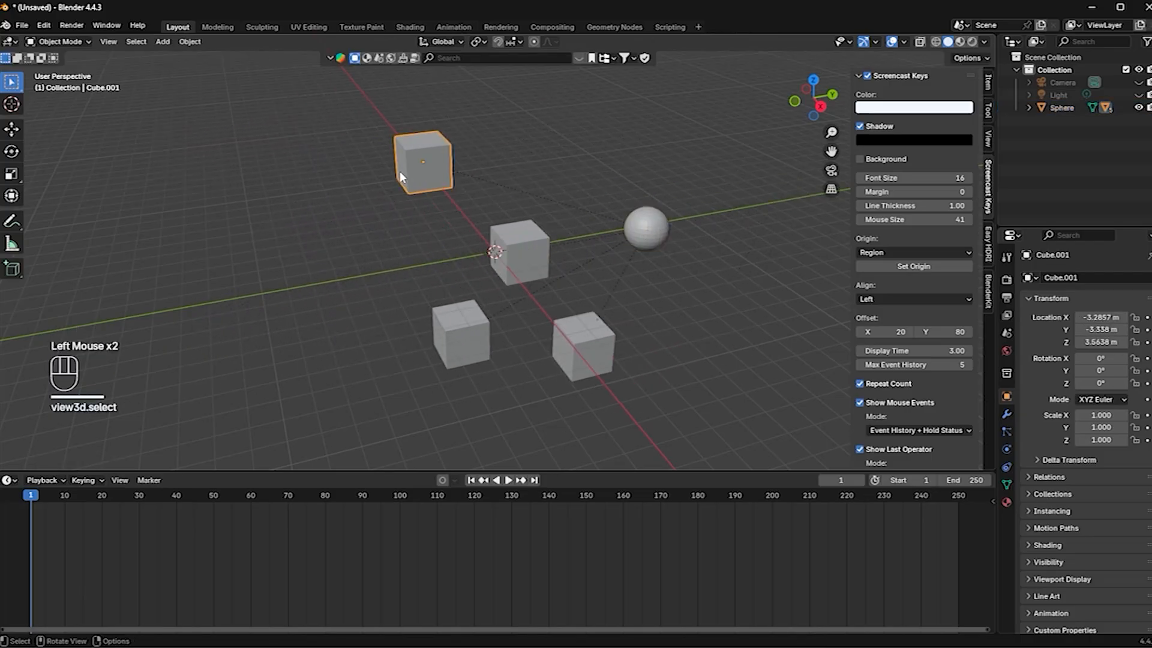
key(g)
click(342, 158)
click(522, 245)
key(g)
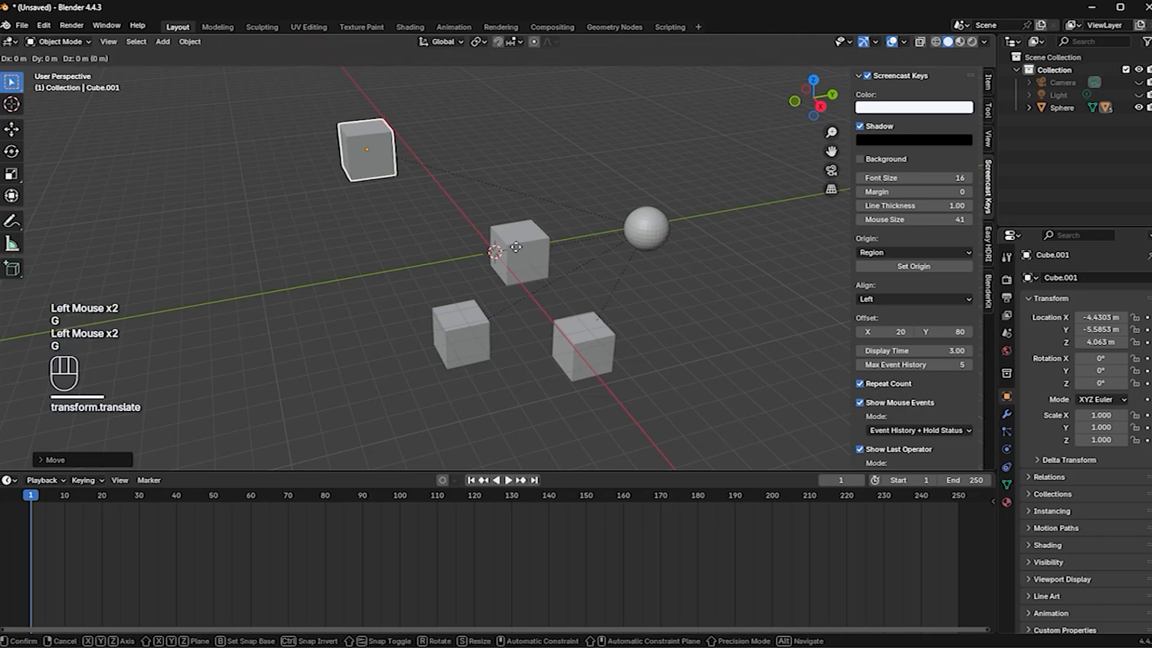
click(568, 237)
click(520, 271)
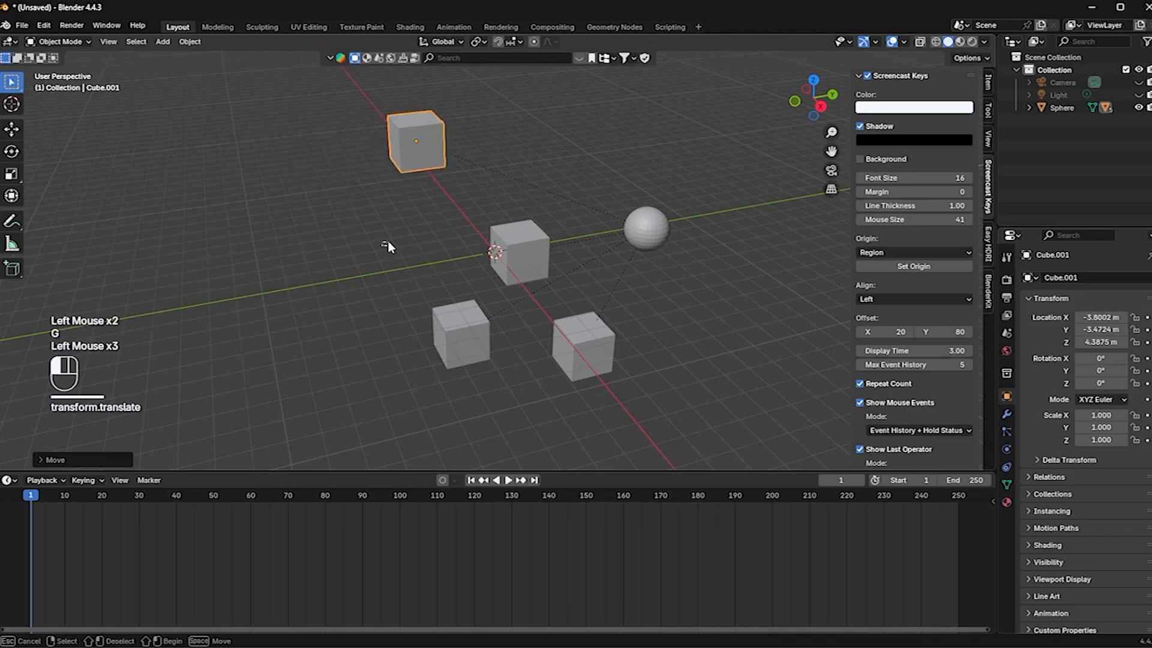
click(416, 247)
Step: Move the child Cube off the overlapping copy to about X -1.98 m, Y 1.94 m, Z 4.84 m
click(516, 271)
key(g)
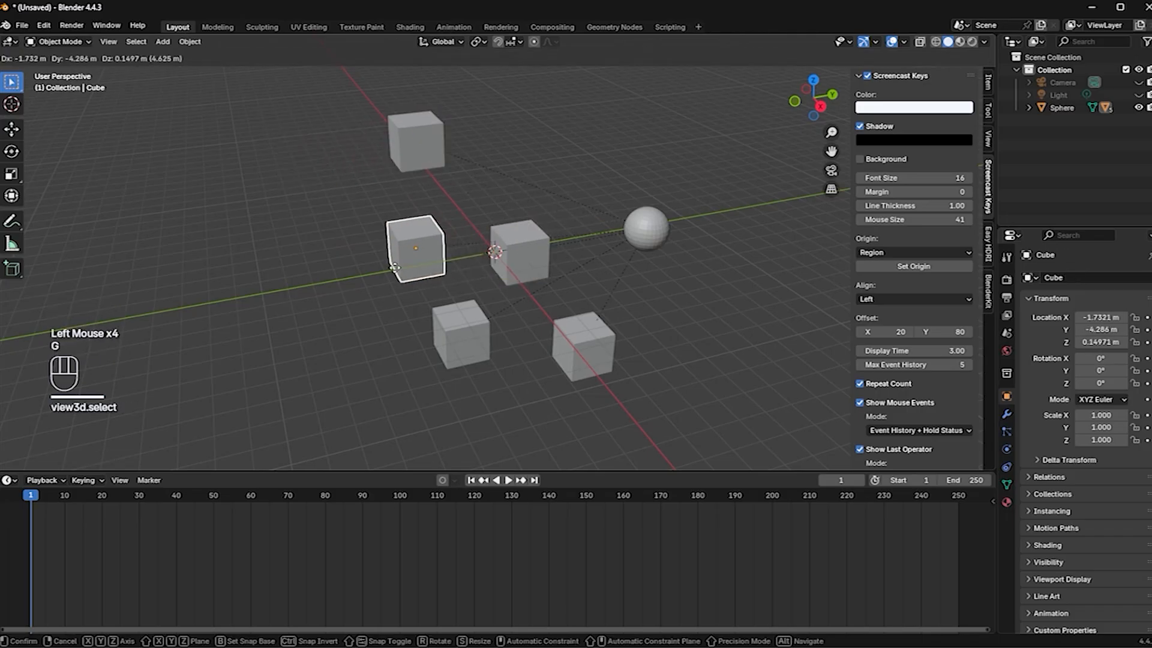
click(541, 157)
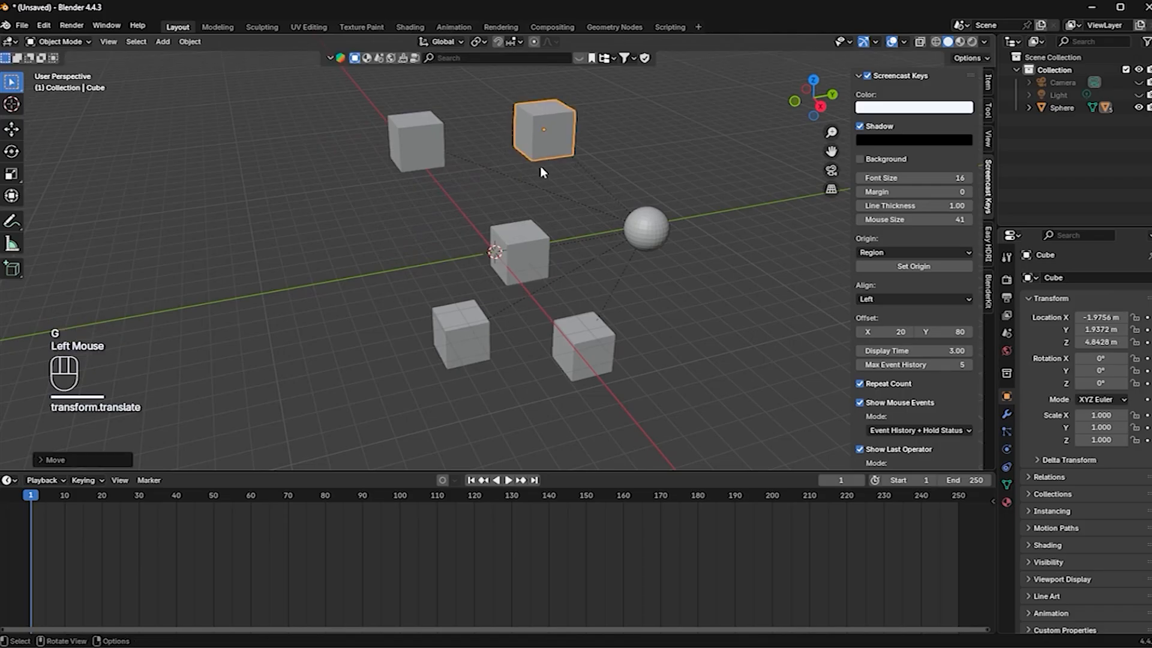
Step: Move the child cubes Cube.003 and Cube.002 farther from the sphere, stacking them roughly below Cube.001
click(478, 327)
key(g)
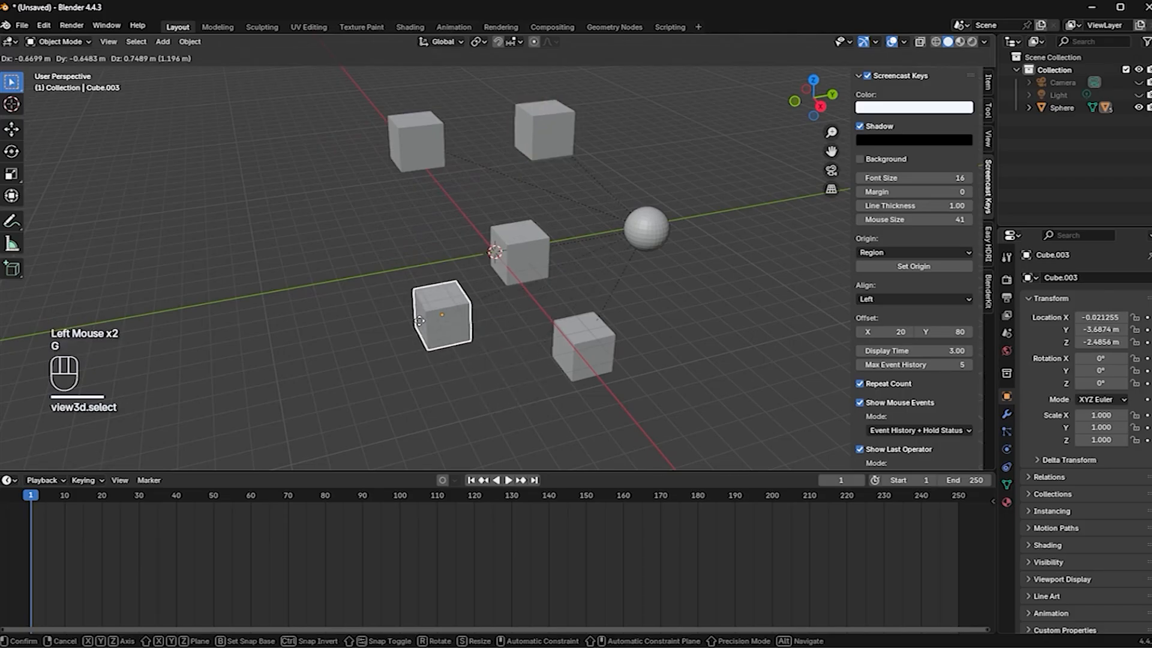
click(408, 341)
click(539, 258)
key(g)
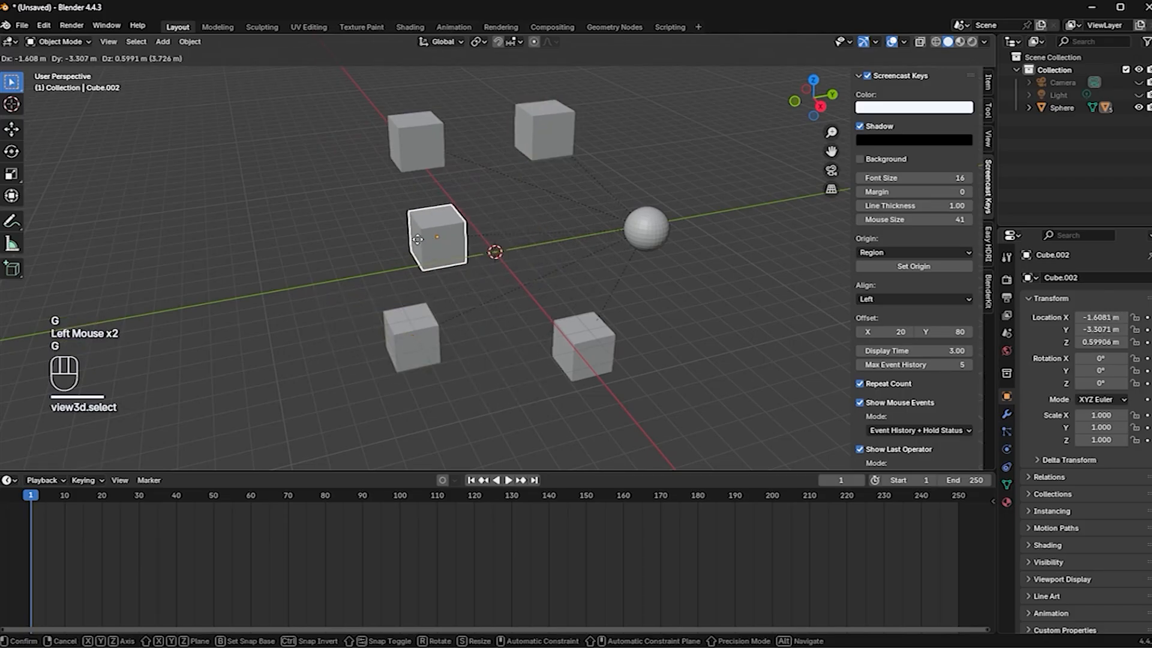
click(399, 244)
Step: Move the child Cube.004 across the X axis to a spot below the sphere
click(576, 346)
key(g)
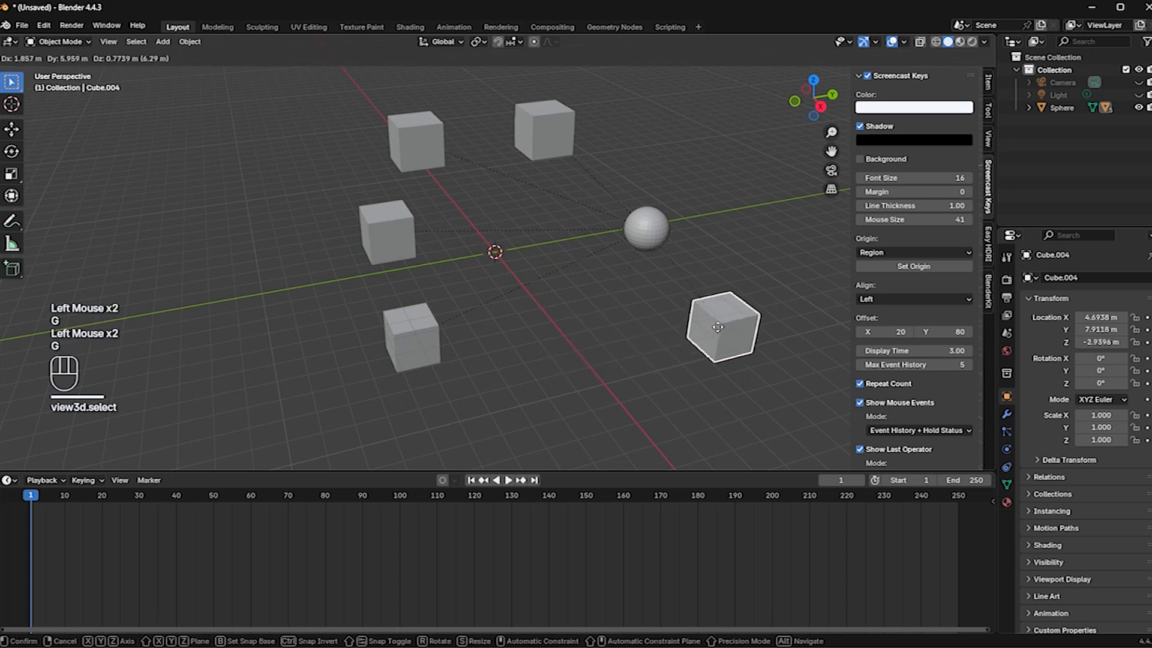
click(700, 358)
Step: Move the parent sphere with all five cubes to about X 1.41 m, Y 5.28 m, Z 1.67 m
click(652, 243)
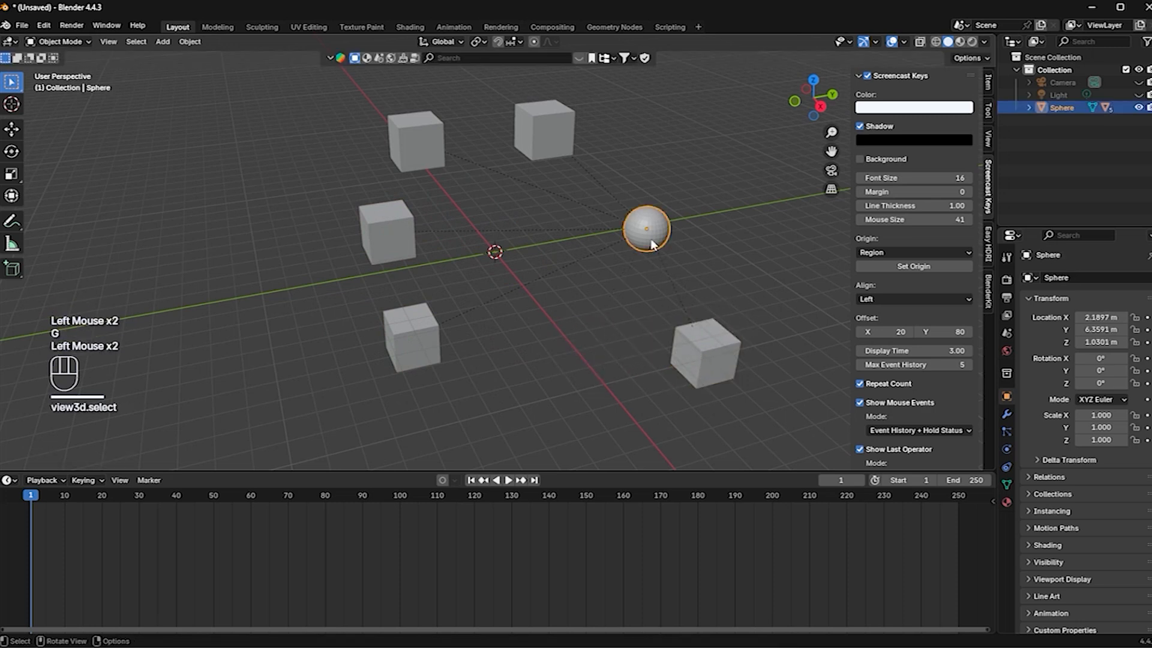
key(g)
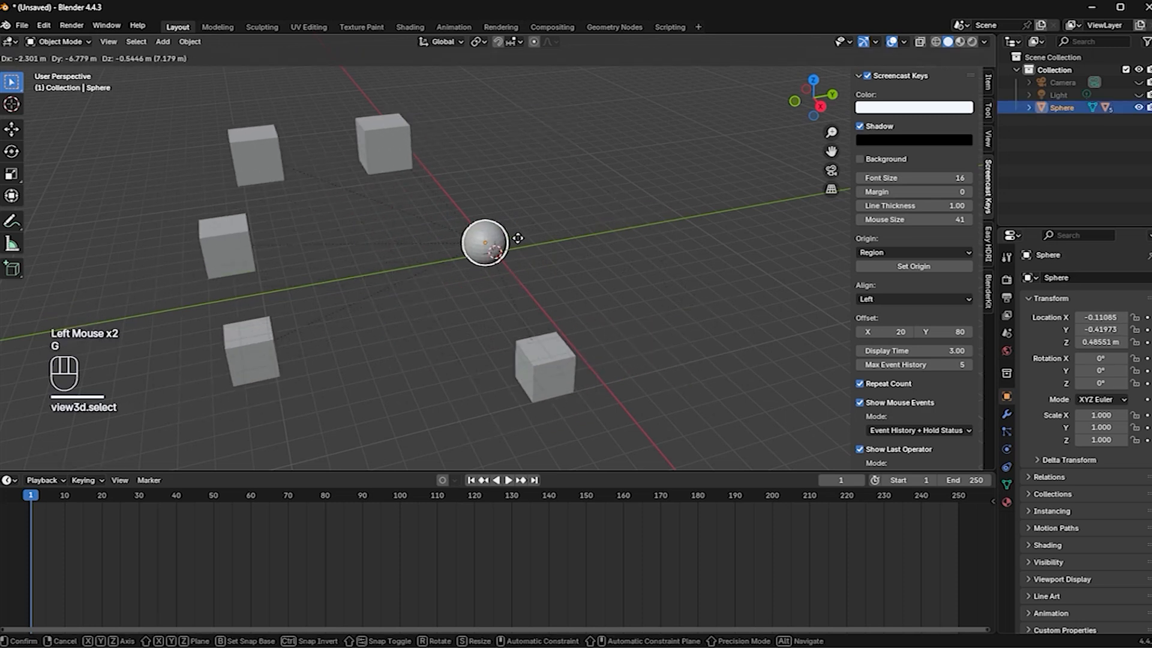
click(624, 231)
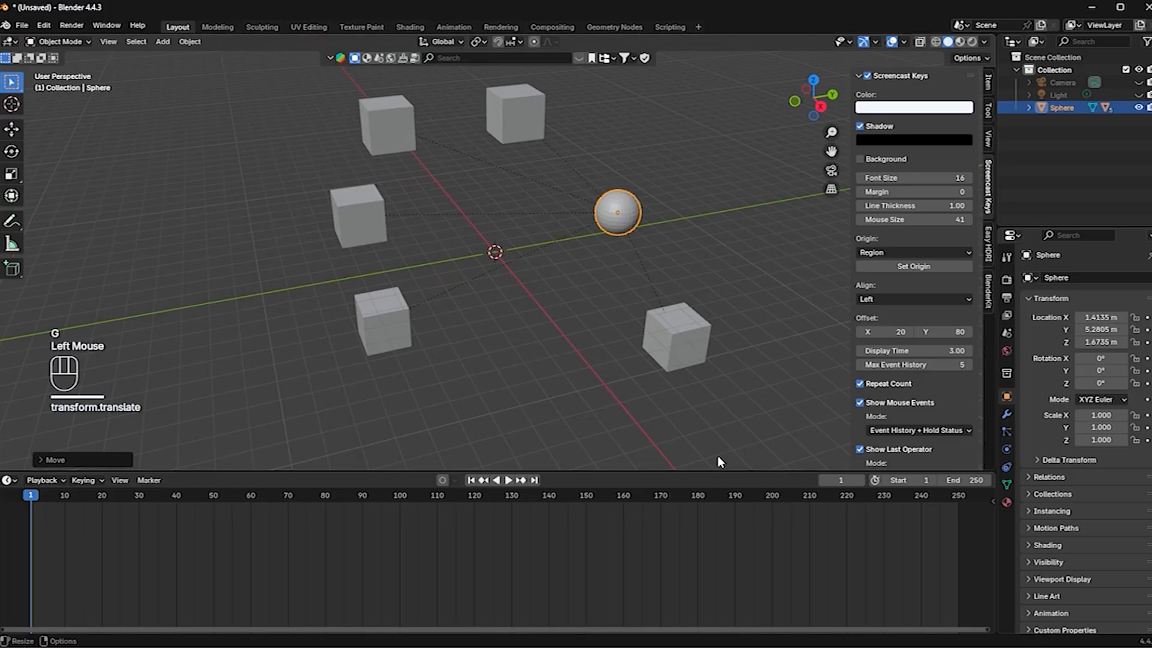
Step: Set the sphere's X, Y and Z location to 1.41354 m and keyframe its location and rotation on all axes at frame 1
drag(1097, 317, 1145, 311)
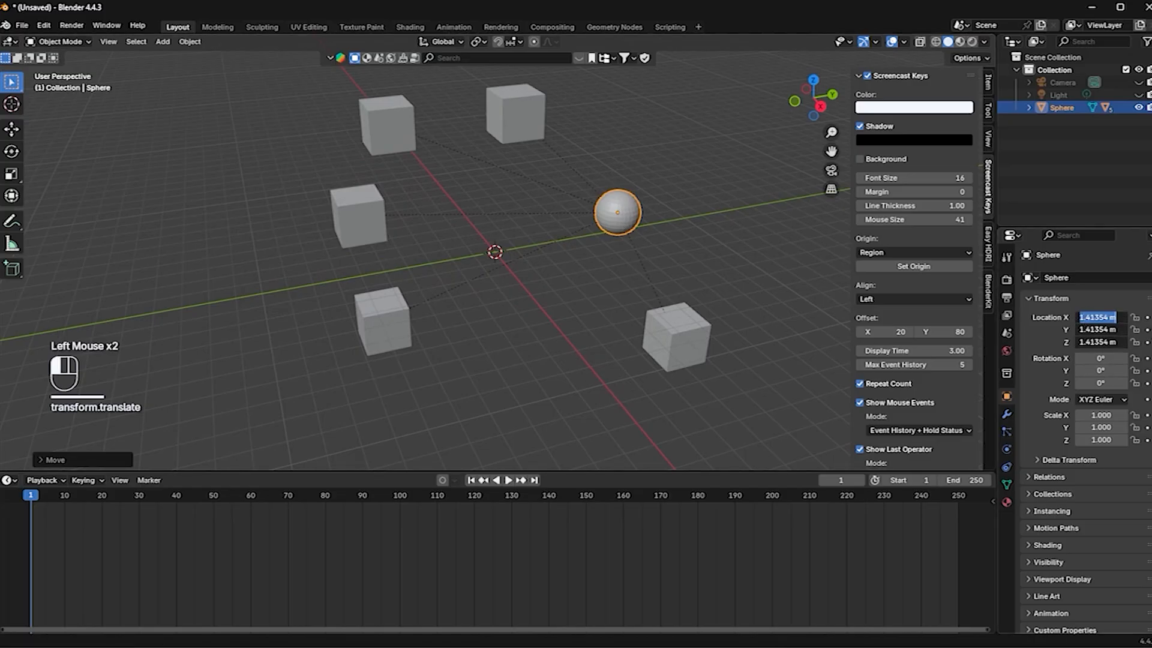
key(Return)
click(1147, 317)
click(1147, 329)
click(1146, 342)
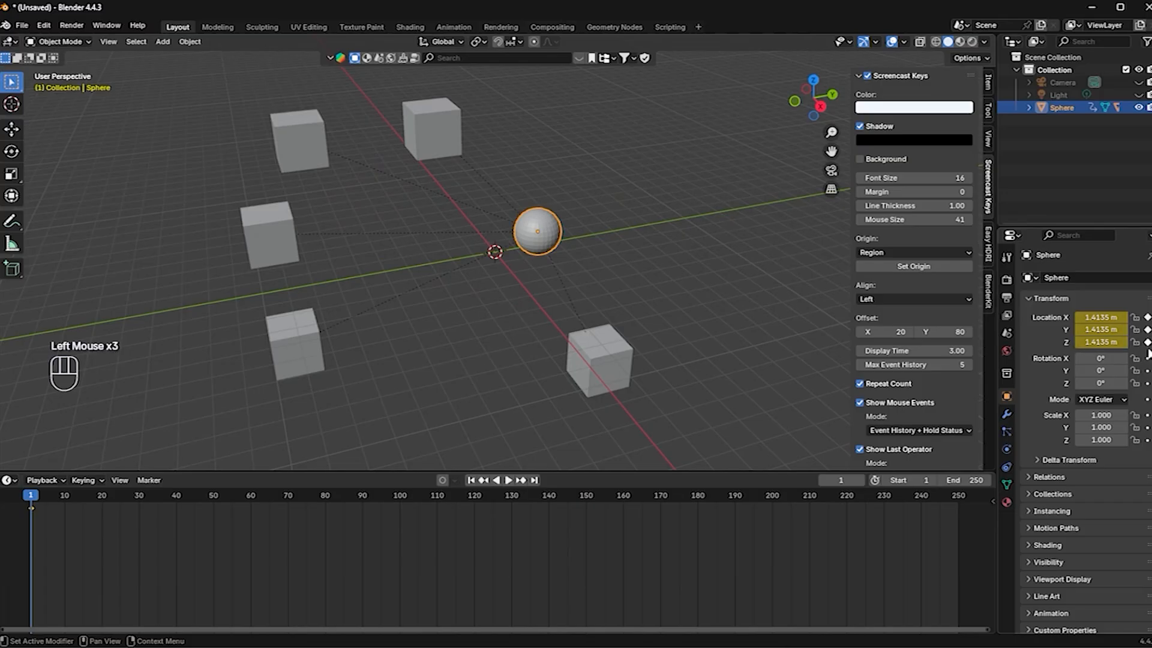
click(1146, 358)
click(1147, 371)
click(1147, 383)
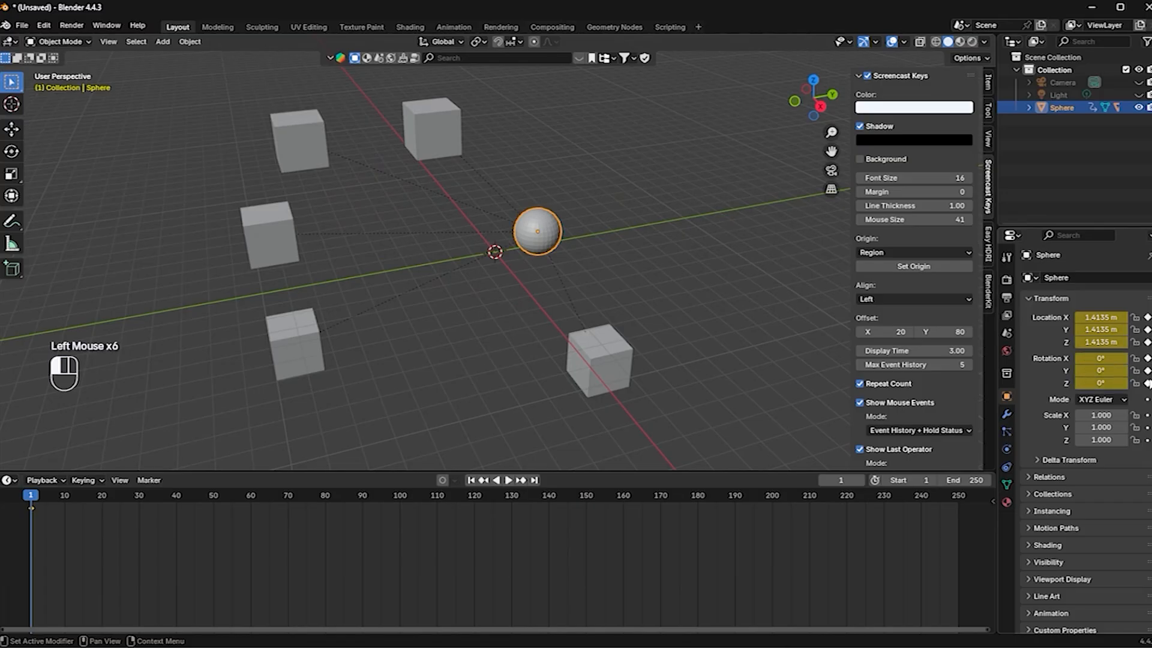
Step: Set the current frame to 81 and move the sphere to about X 4.37 m, Y 14.45 m, Z 5.08 m
drag(38, 494, 328, 495)
scroll(649, 247, down, 3)
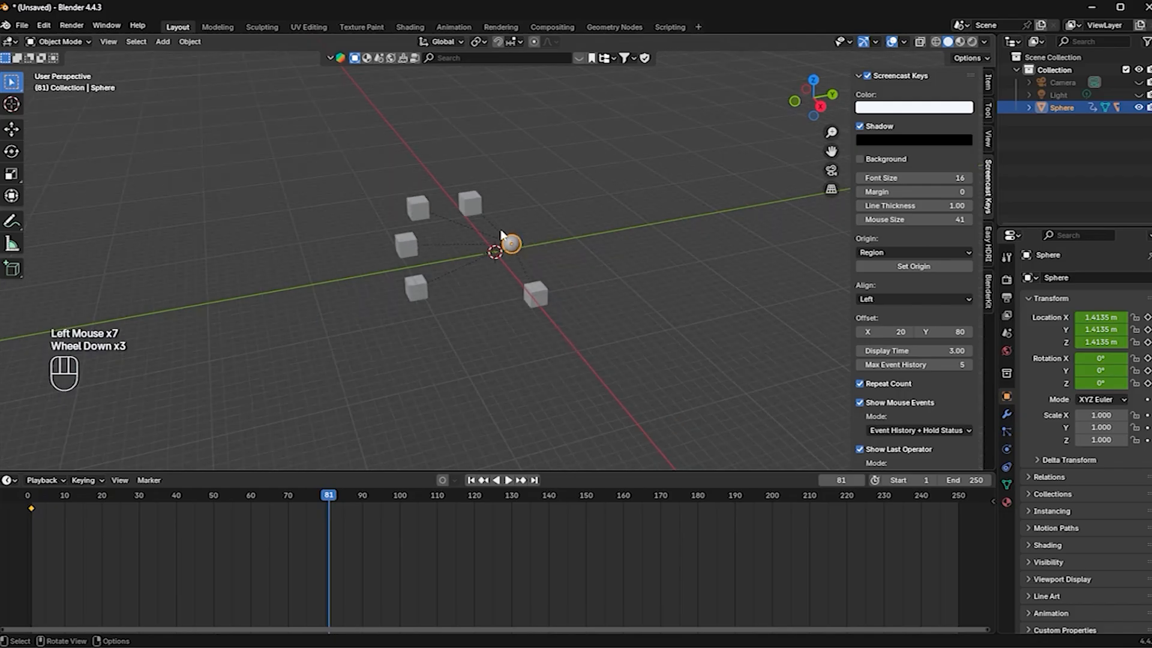
key(g)
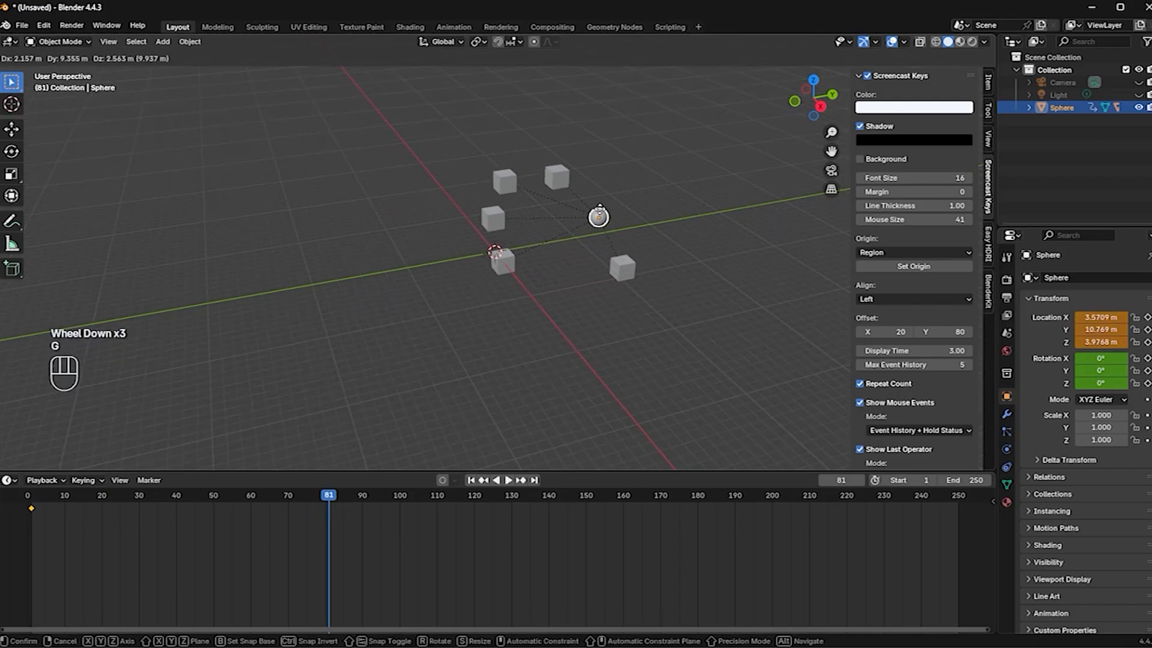
click(634, 204)
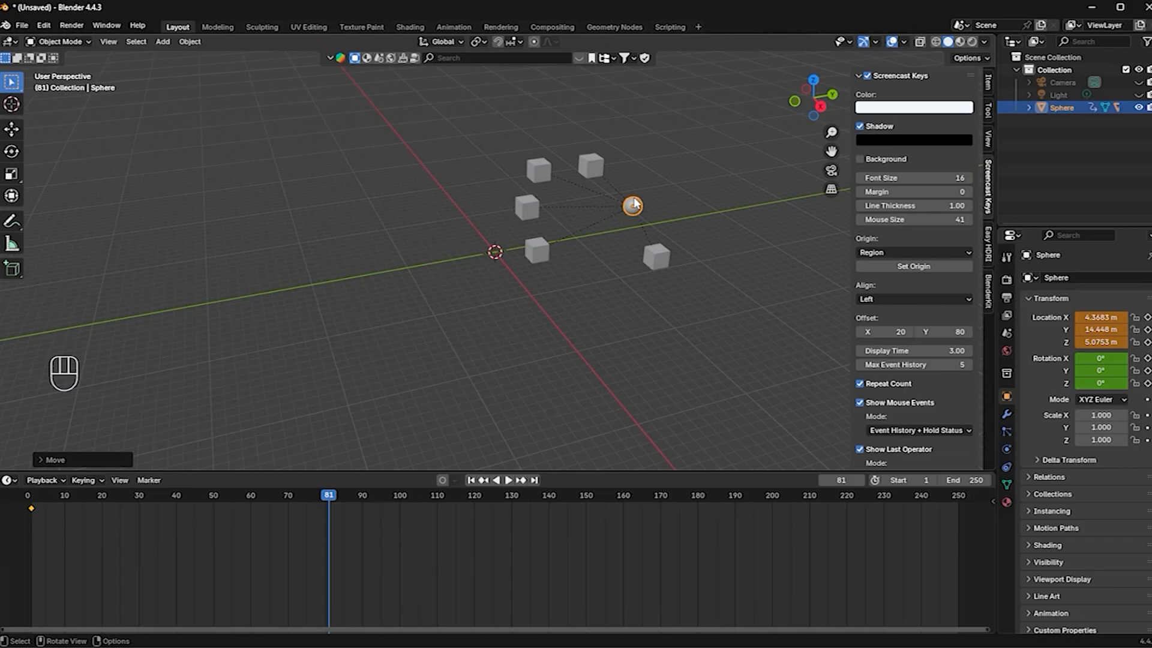
Step: Rotate the parent sphere to about X 68.6°, Y -42.5°, Z 17.2° and insert keyframes on all channels at frame 81
key(r)
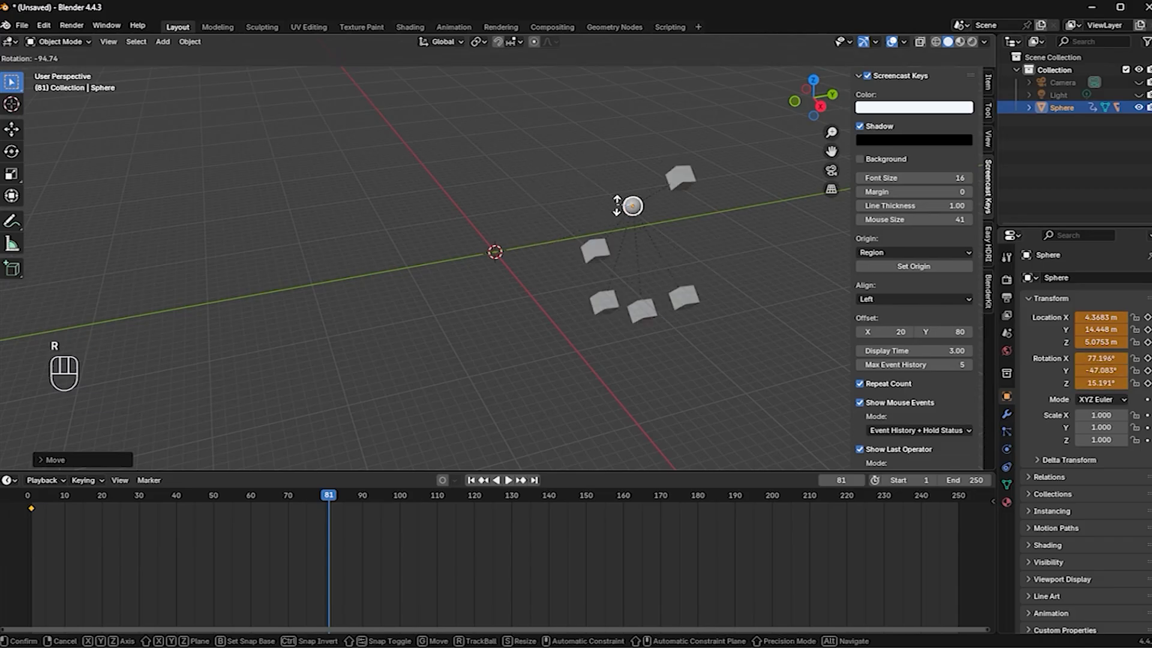
click(618, 205)
right_click(327, 509)
key(i)
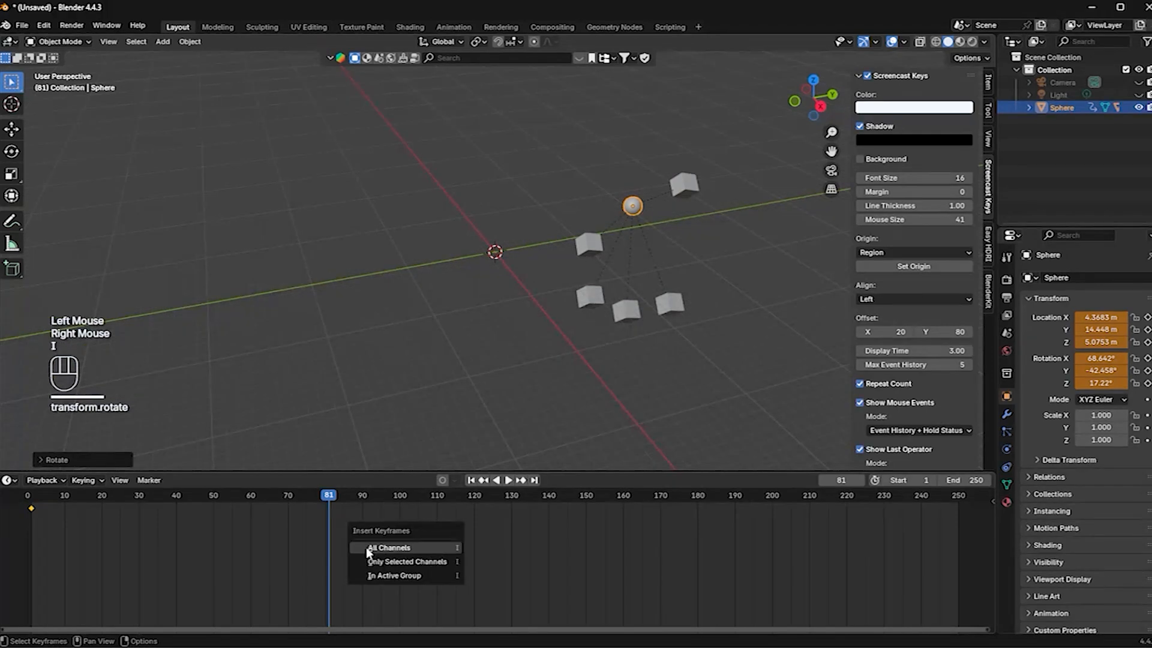
click(384, 550)
Step: Play the animation from frame 0 past frame 81 to check how the cubes follow the sphere
drag(329, 502, 24, 500)
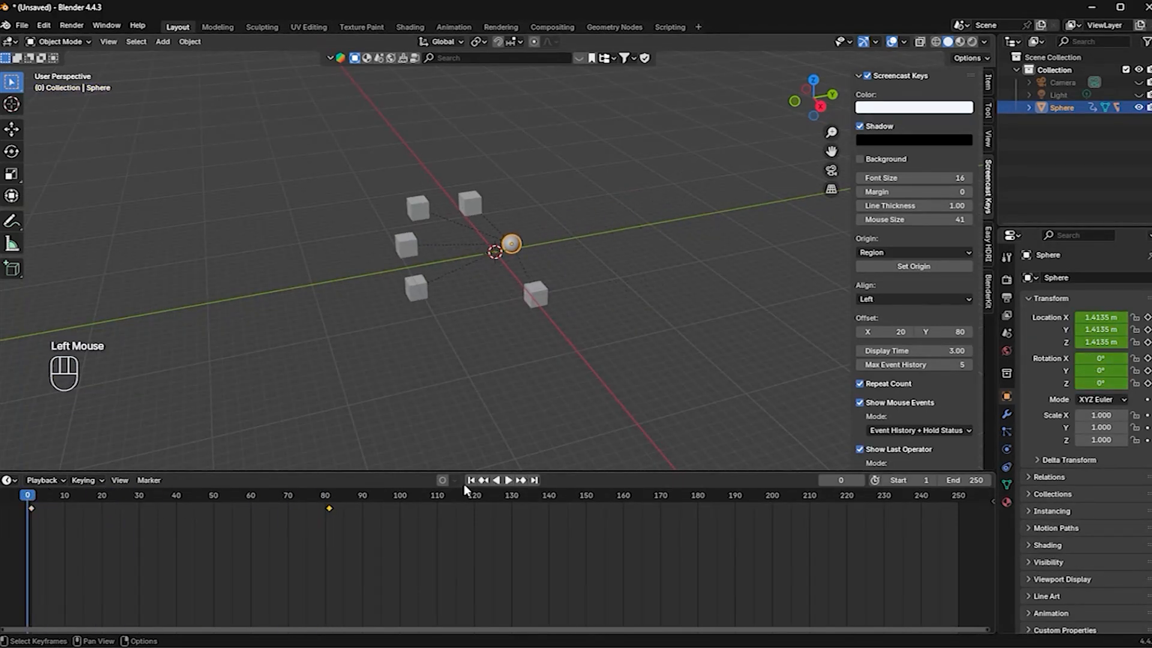
key(space)
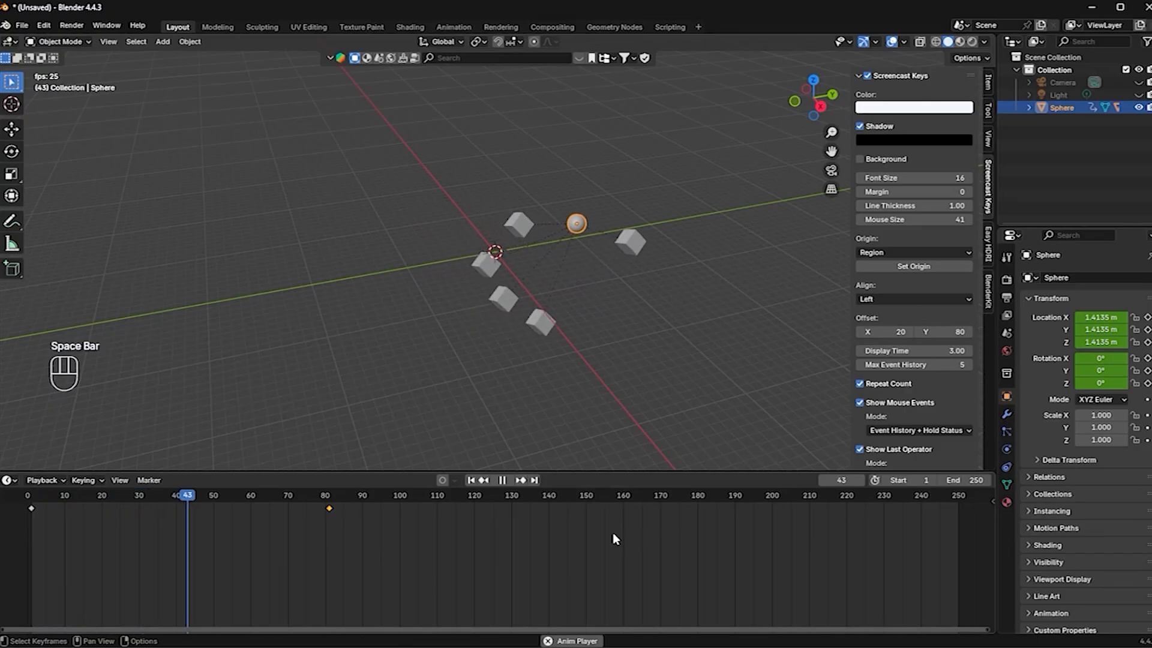
key(space)
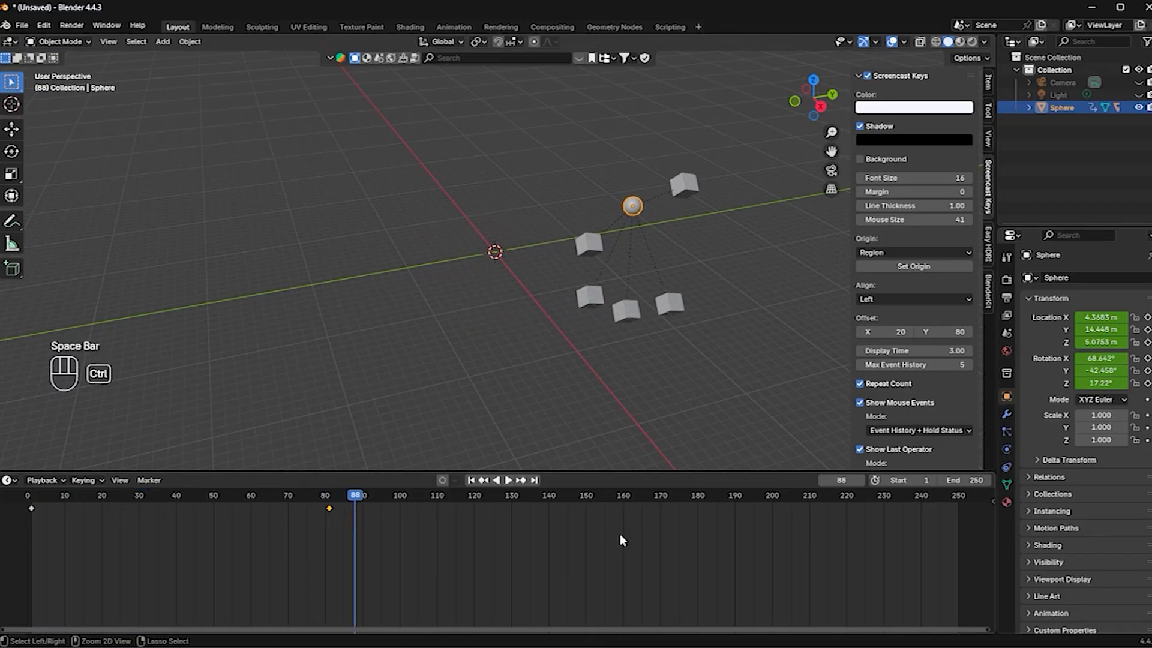
Step: Undo the frame 81 keyframes, the sphere's rotation and move there, and its Y and Z rotation keyframes at frame 1
key(ctrl+z)
key(ctrl+z)
key(ctrl+z)
key(ctrl+z)
key(ctrl+z)
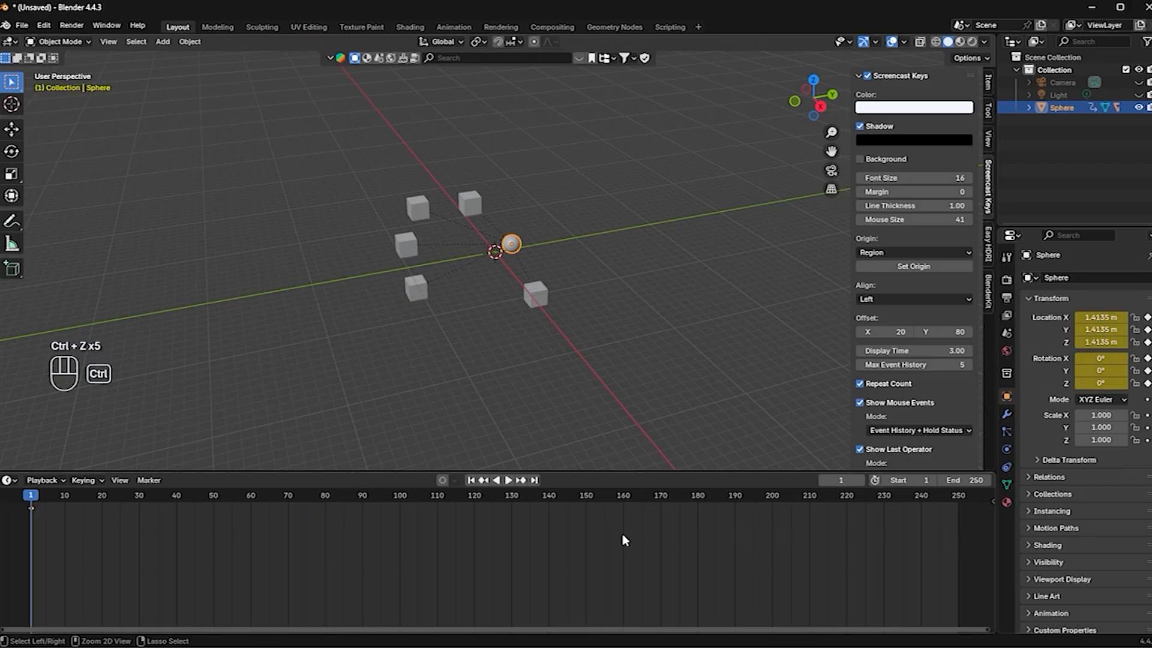
key(ctrl+z)
key(ctrl+z)
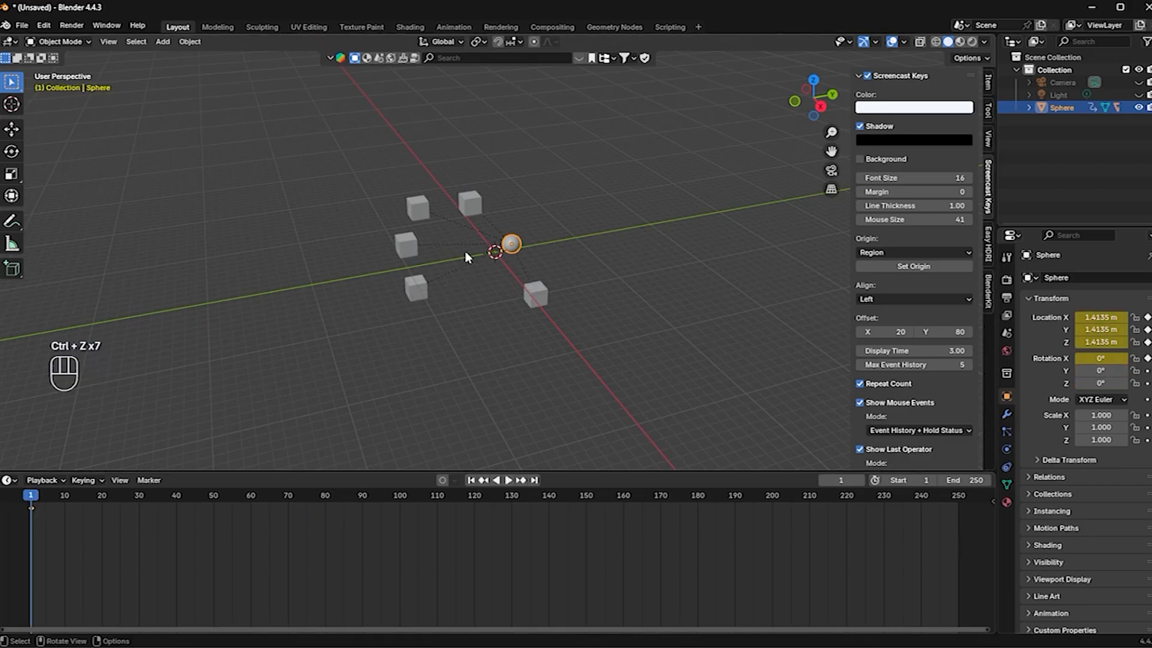
scroll(475, 348, up, 2)
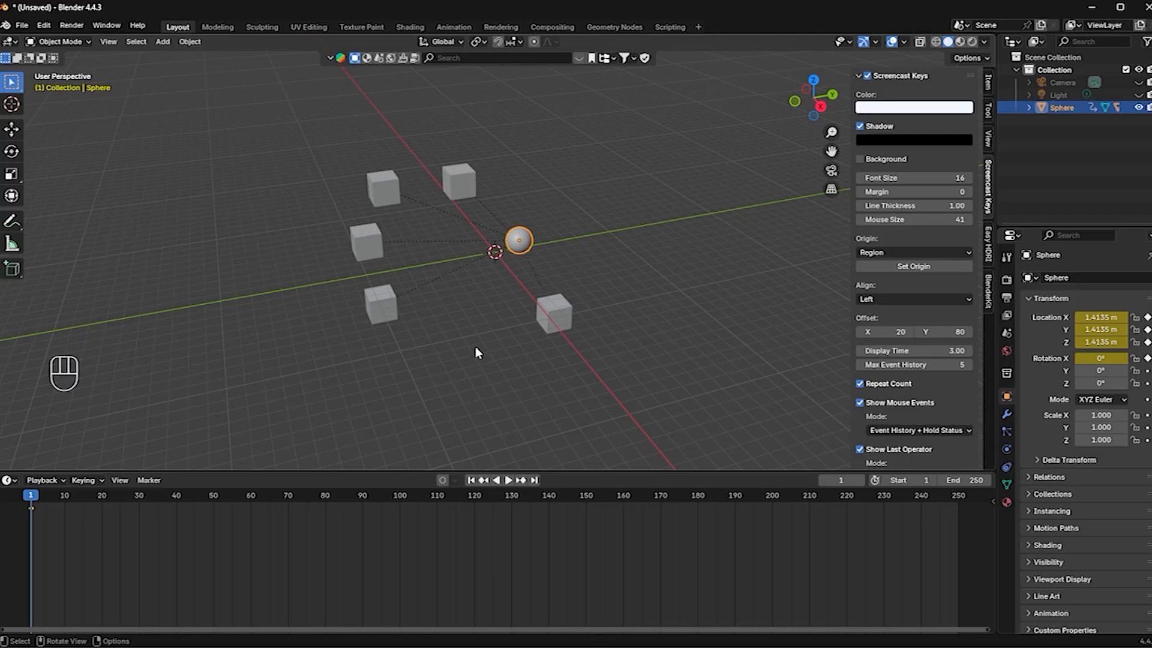
scroll(568, 244, up, 2)
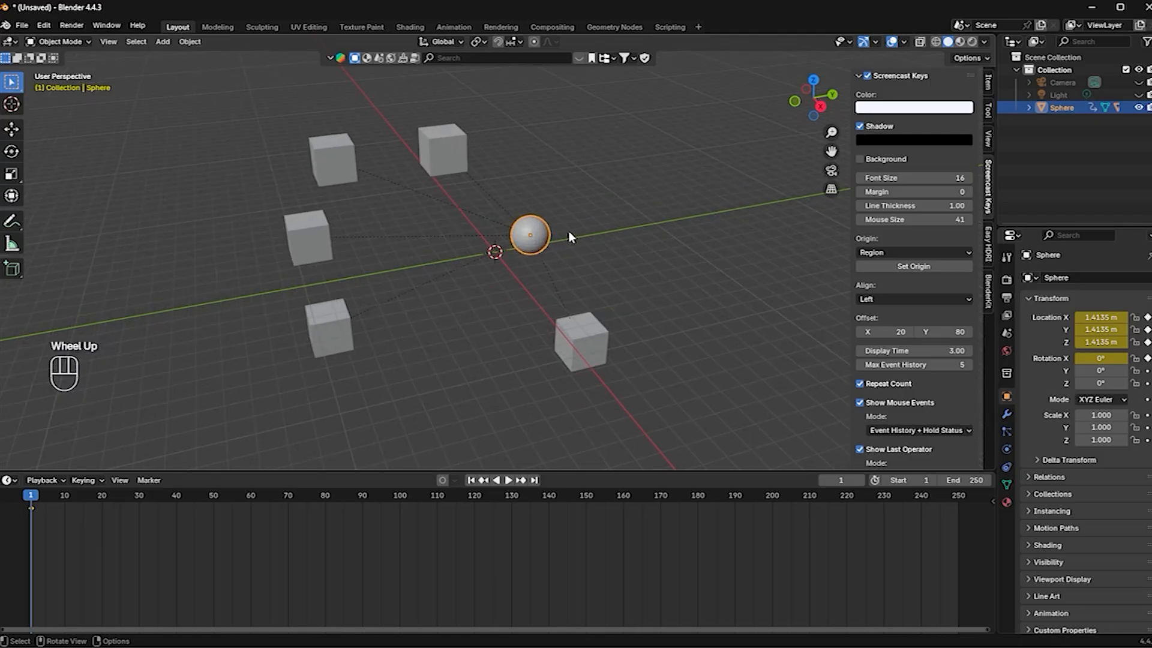
scroll(564, 231, down, 2)
right_click(548, 218)
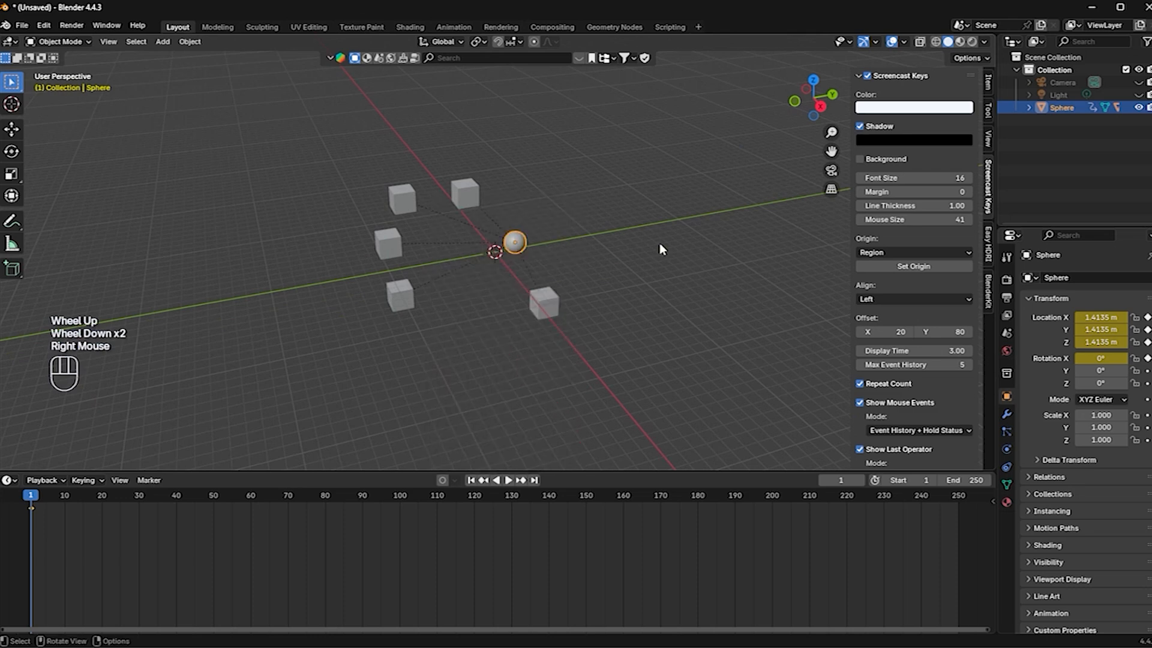
right_click(557, 200)
mouse_move(510, 365)
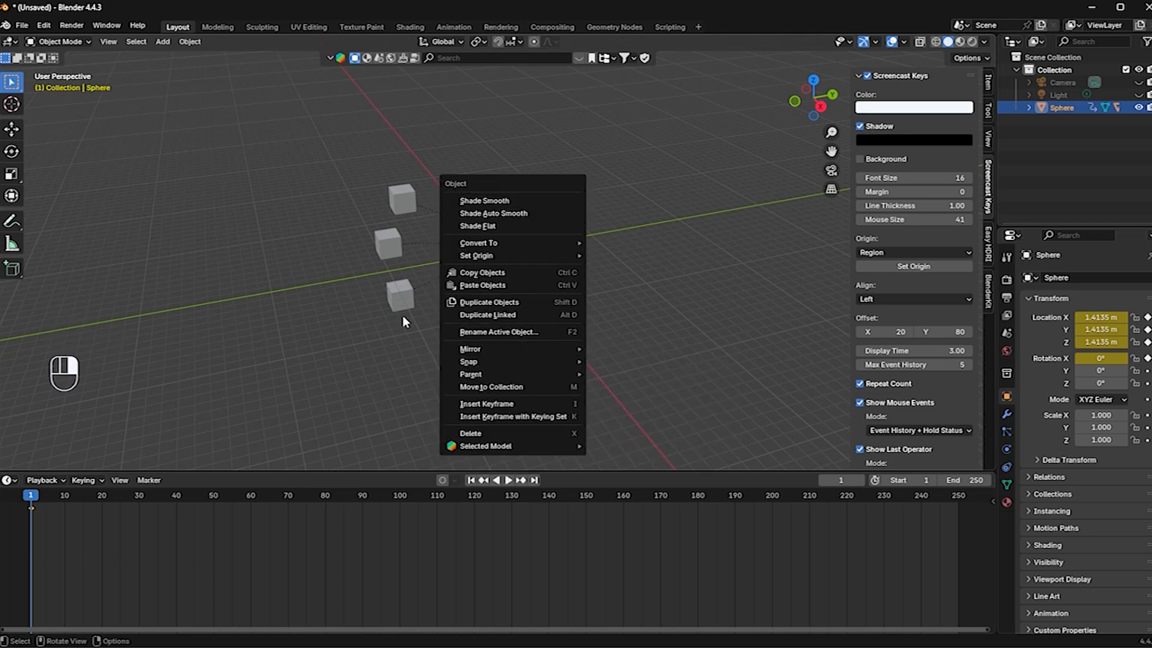
click(437, 246)
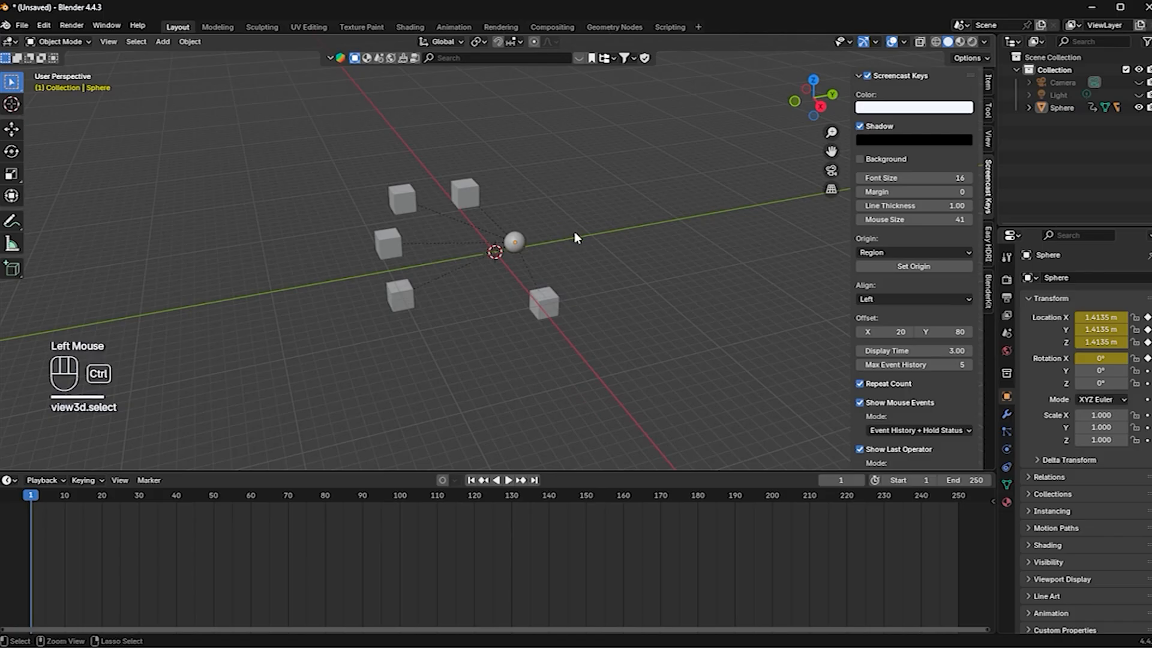
Step: Undo the sphere's remaining keyframes and location changes, and the latest additions and moves of the child cubes
key(ctrl+z)
key(ctrl+z)
key(ctrl+z)
key(ctrl+z)
key(ctrl+z)
key(ctrl+z)
key(ctrl+z)
key(ctrl+z)
key(ctrl+z)
key(ctrl+z)
key(ctrl+z)
key(ctrl+z)
key(ctrl+z)
key(ctrl+z)
key(ctrl+z)
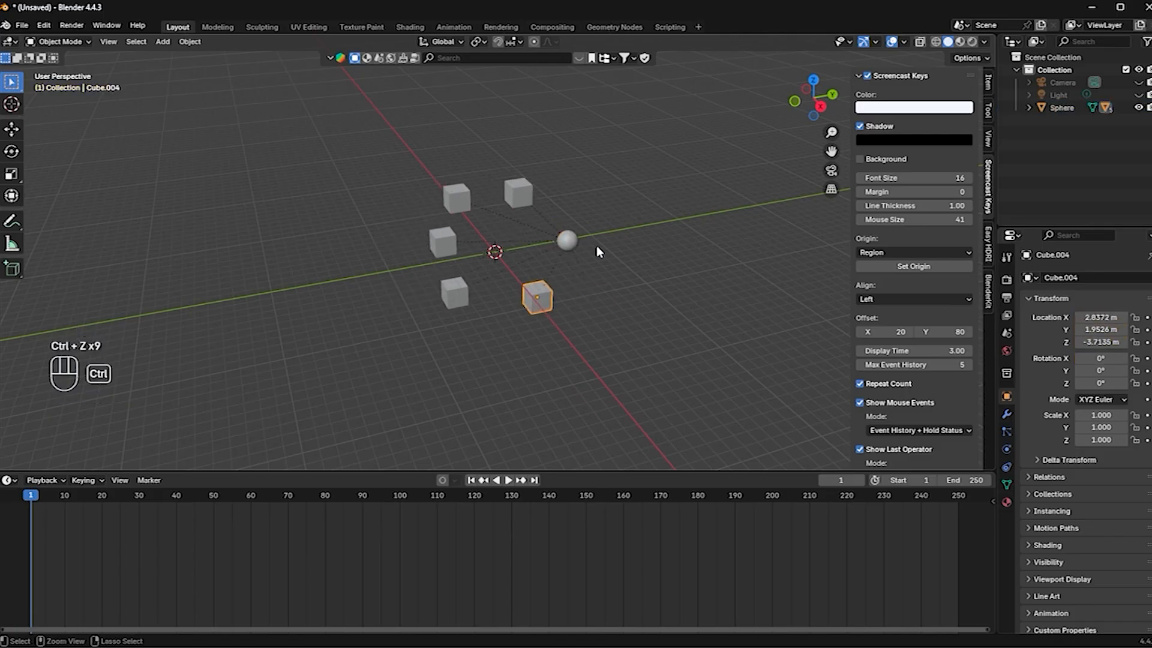
key(ctrl+z)
key(ctrl+z)
key(ctrl+z)
key(ctrl+z)
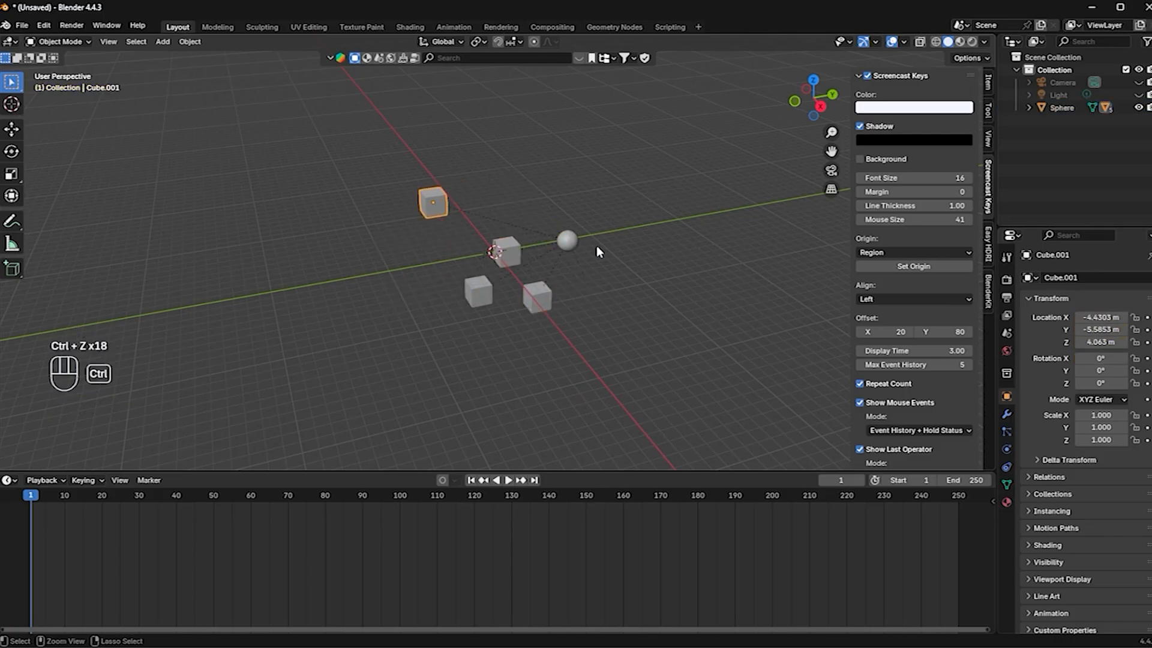
Step: Redo the child cube edits until all five cubes are restored and Cube.004 is back below the sphere
key(ctrl+shift+z)
key(ctrl+shift+z)
key(ctrl+shift+z)
key(ctrl+shift+z)
key(ctrl+shift+z)
key(ctrl+shift+z)
key(ctrl+shift+z)
key(ctrl+shift+z)
key(ctrl+shift+z)
key(ctrl+shift+z)
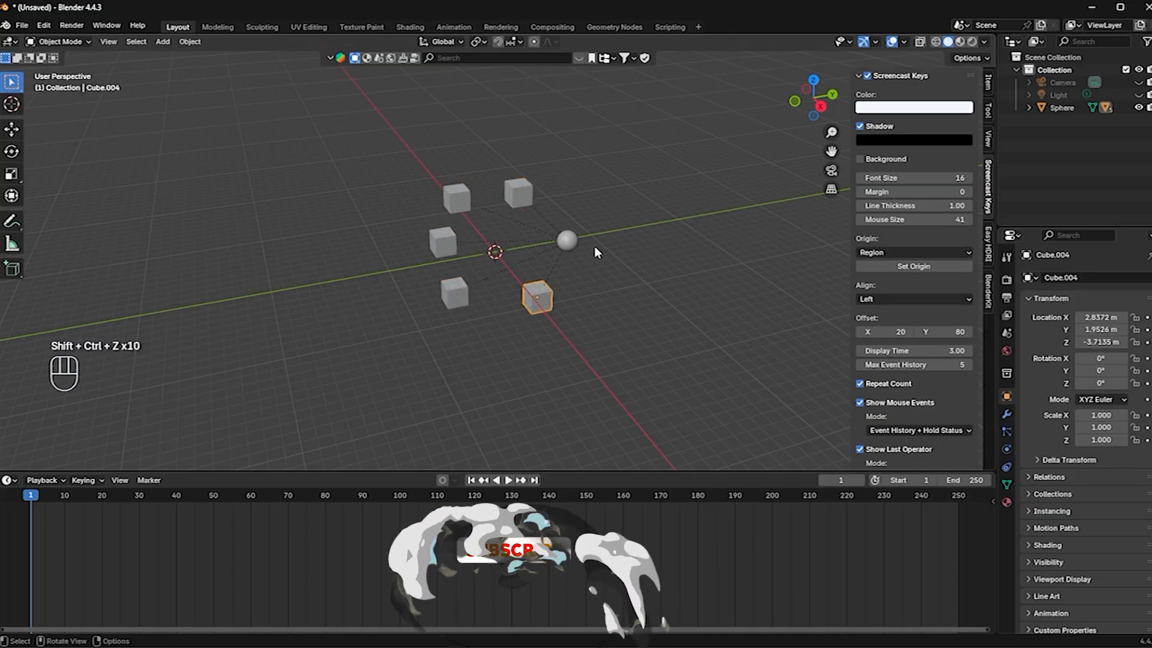
Step: Add a Plain Axes empty and move it beyond the sphere to about X 2.97 m, Y 10.82 m, Z 2.12 m
right_click(573, 246)
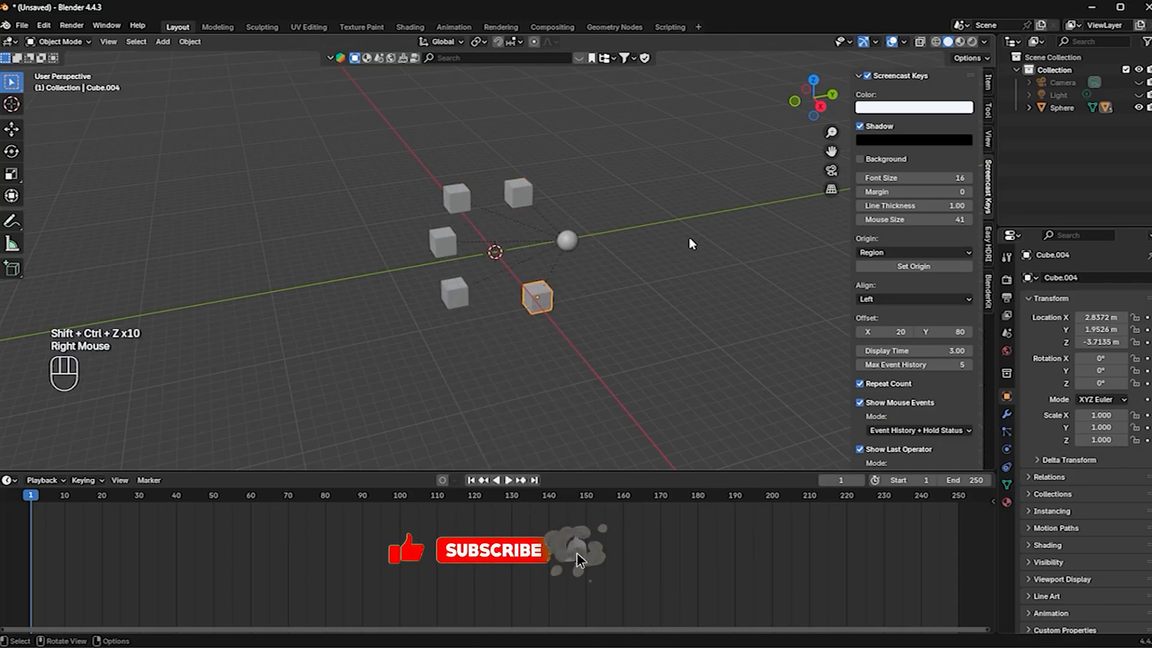
shift+click(598, 216)
key(shift+a)
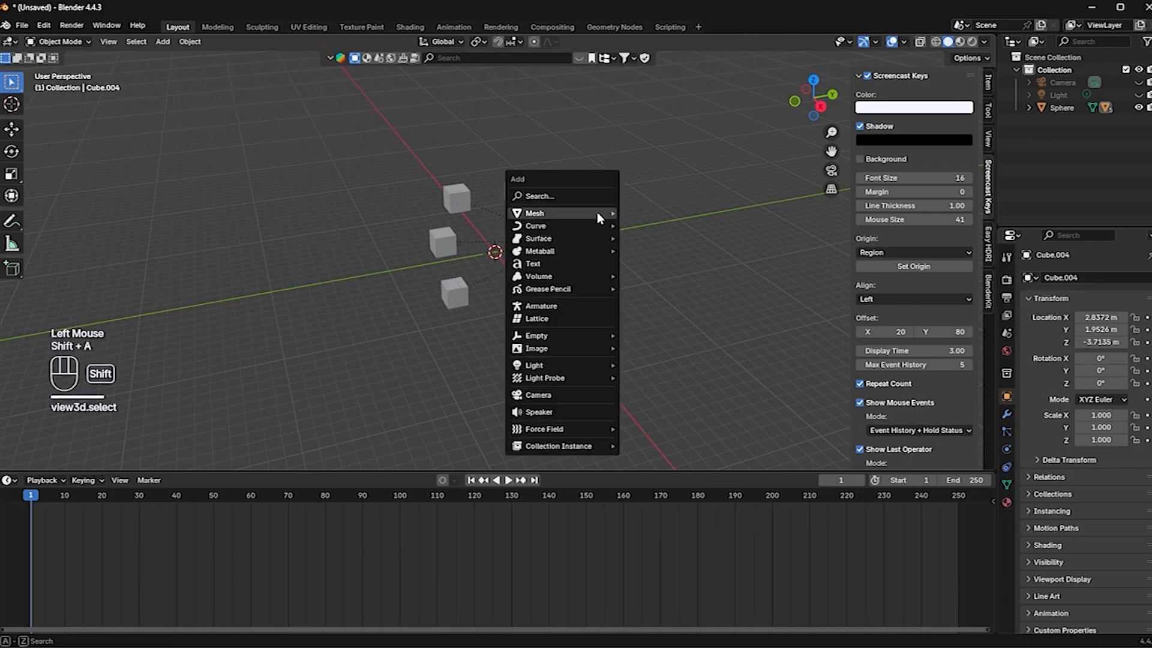
mouse_move(556, 354)
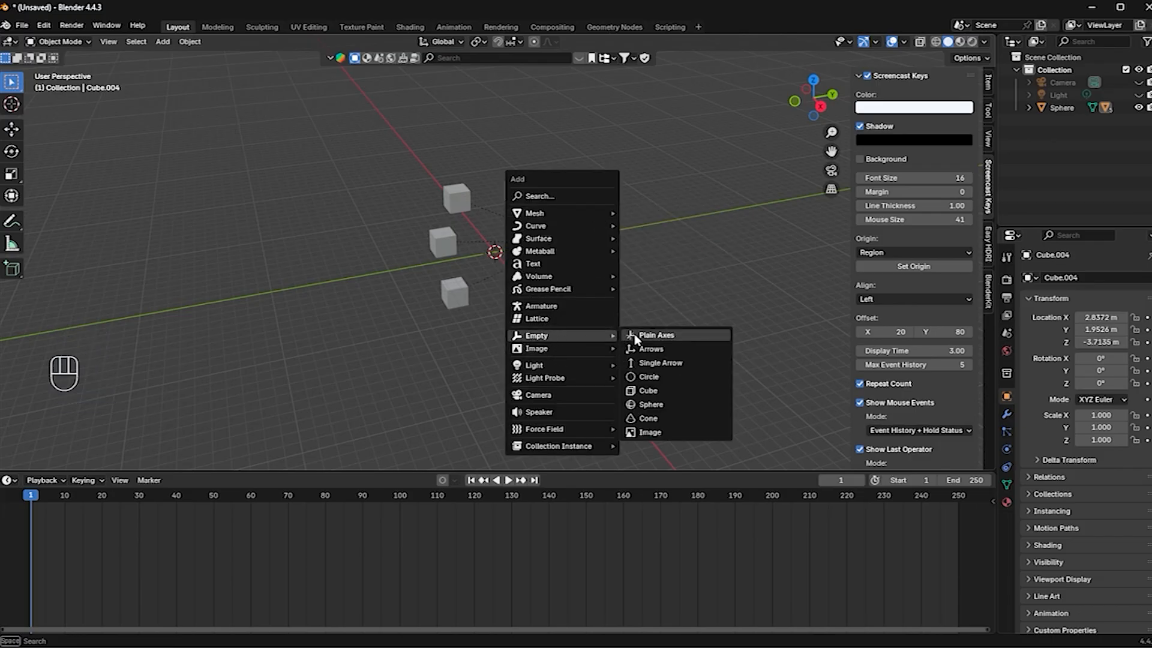
click(635, 337)
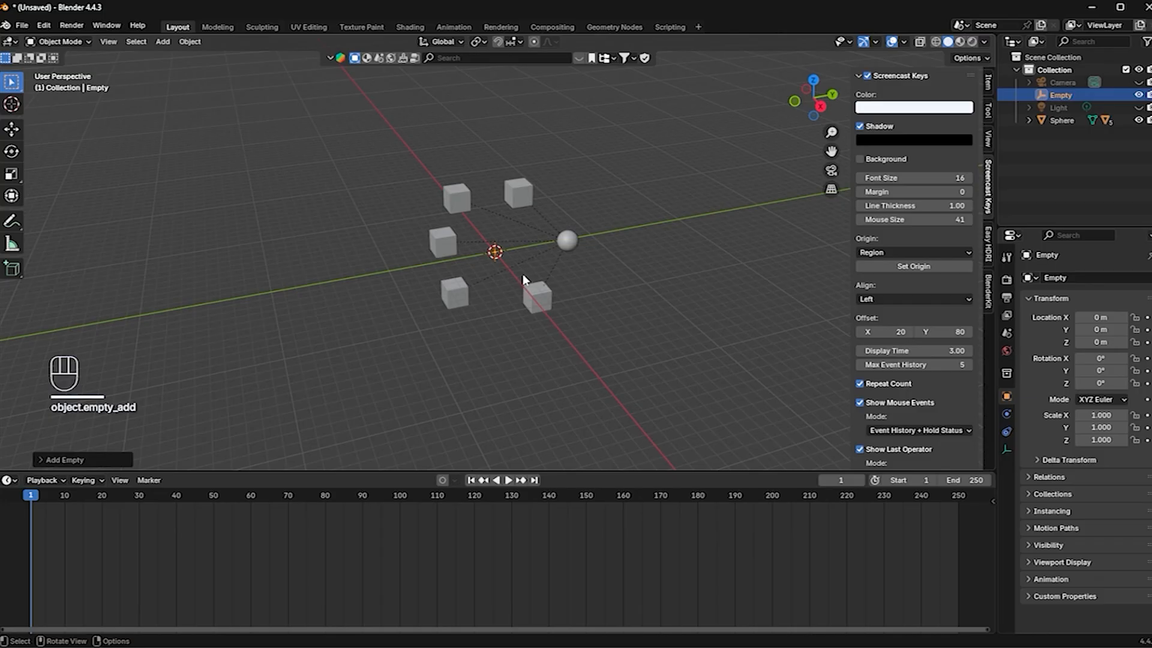
key(g)
click(621, 224)
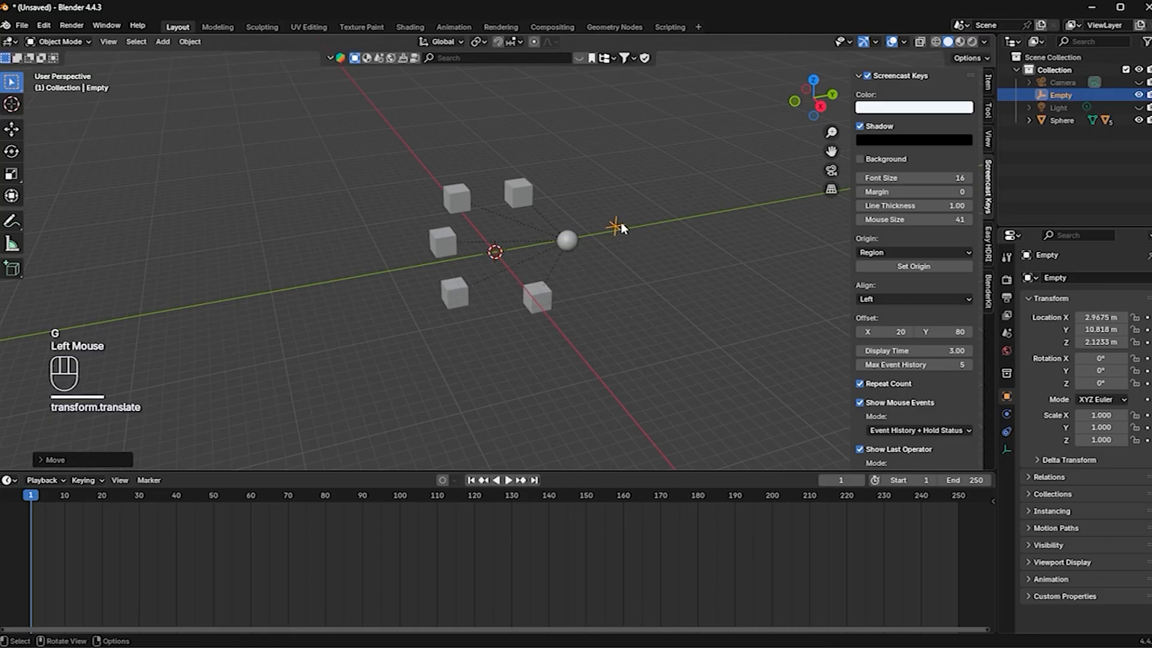
Step: Delete the parent sphere
scroll(621, 258, up, 3)
scroll(621, 258, down, 2)
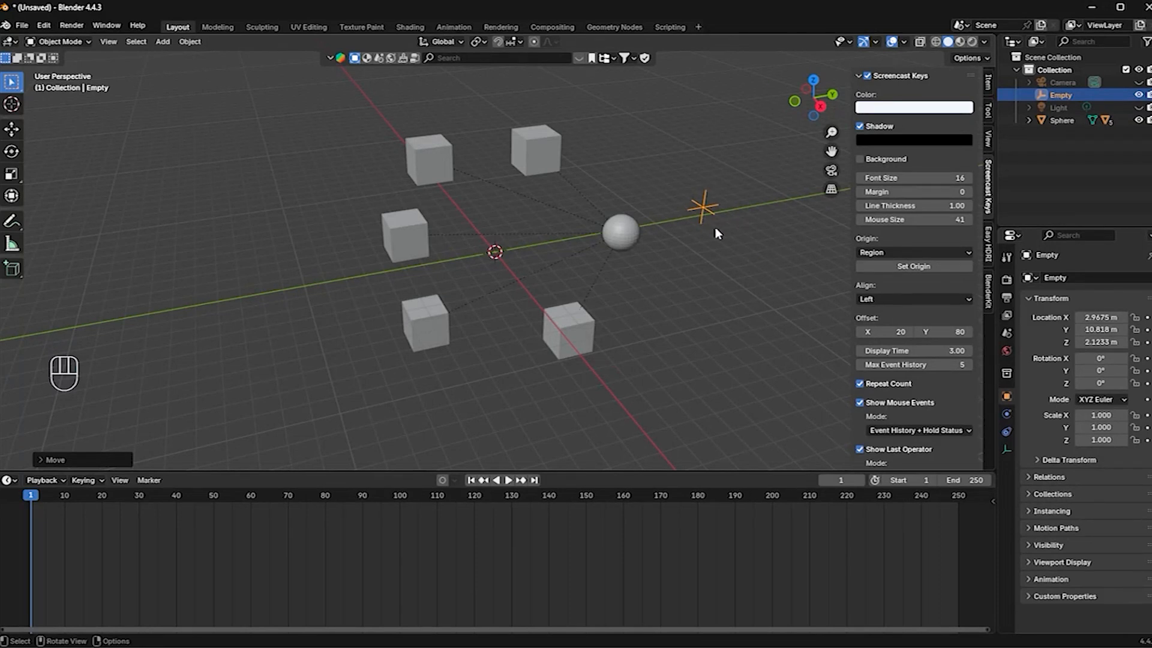
click(630, 239)
key(Delete)
Step: Move the empty closer to the cubes, to about X 1.37 m, Y 4.91 m, Z 0.93 m
drag(730, 189, 661, 247)
key(g)
click(591, 243)
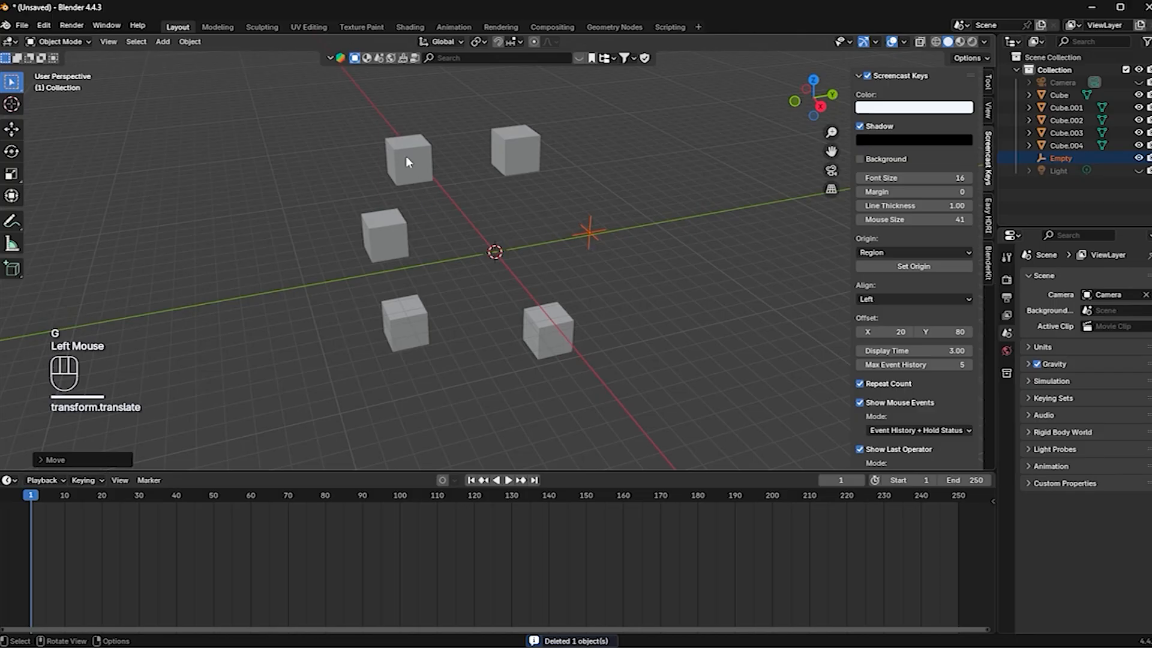
Step: Parent the five cubes to the empty with the Object option and move the empty to about X 1.94 m, Y 5.52 m, Z 0.33 m
drag(299, 101, 578, 376)
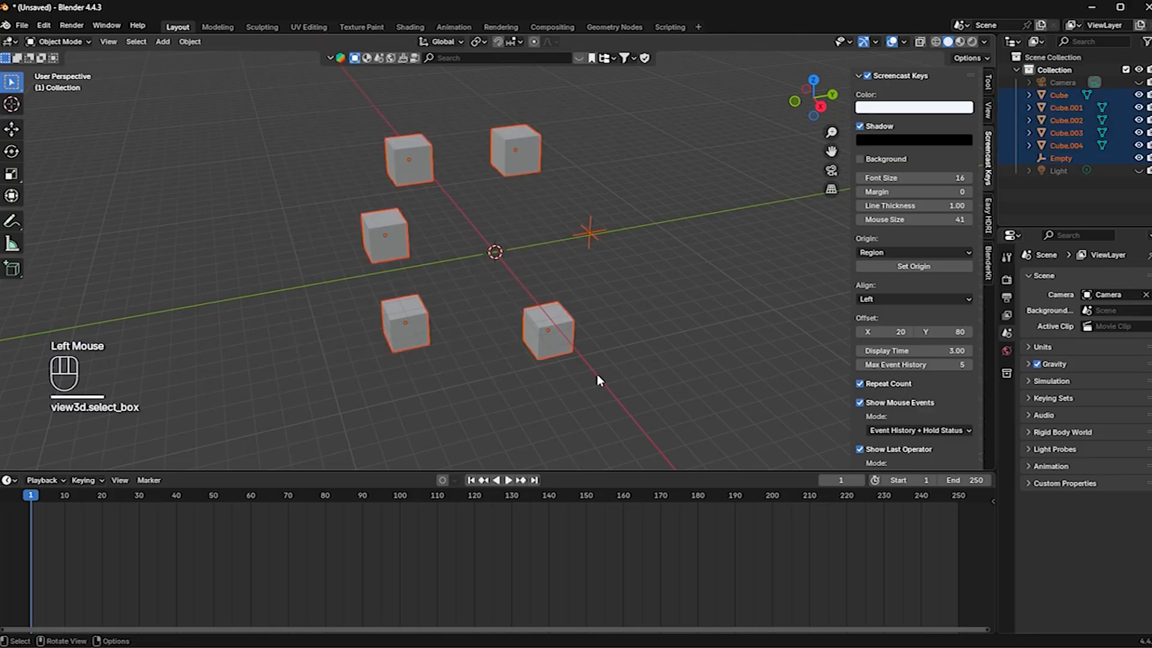
shift+click(588, 232)
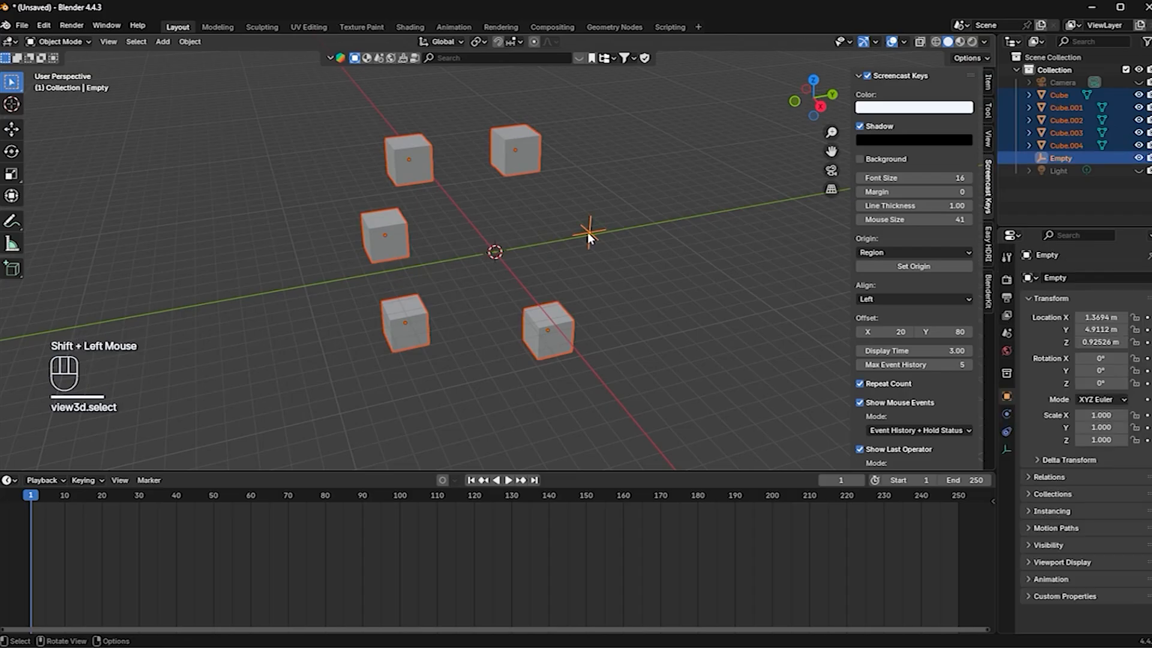
key(ctrl+p)
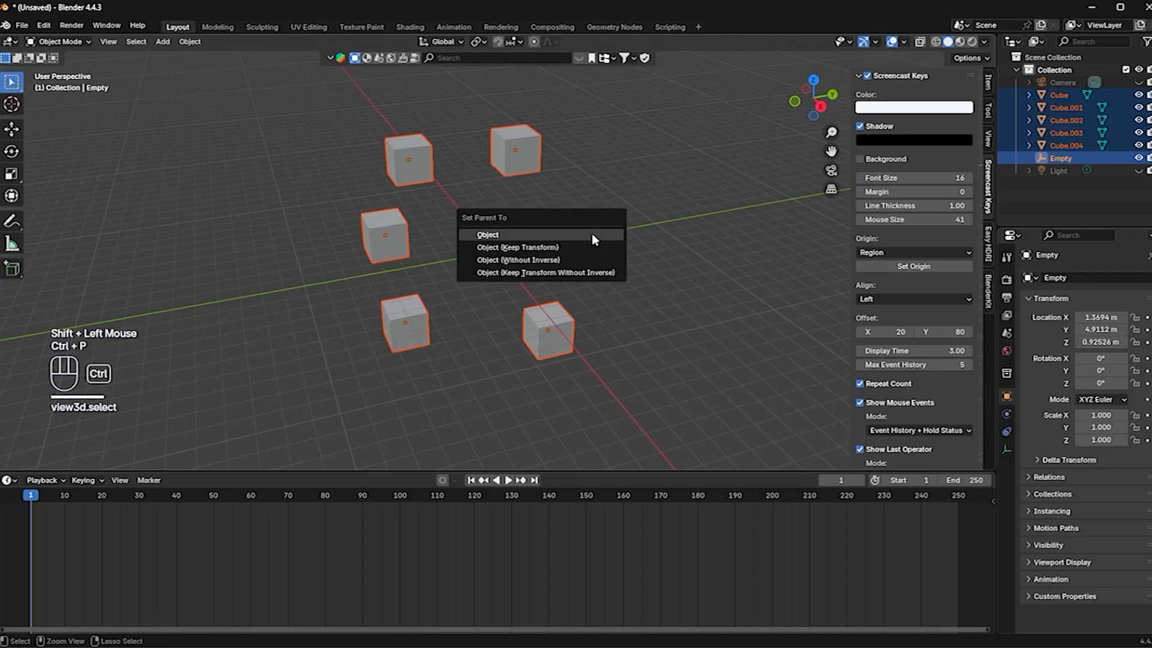
click(592, 234)
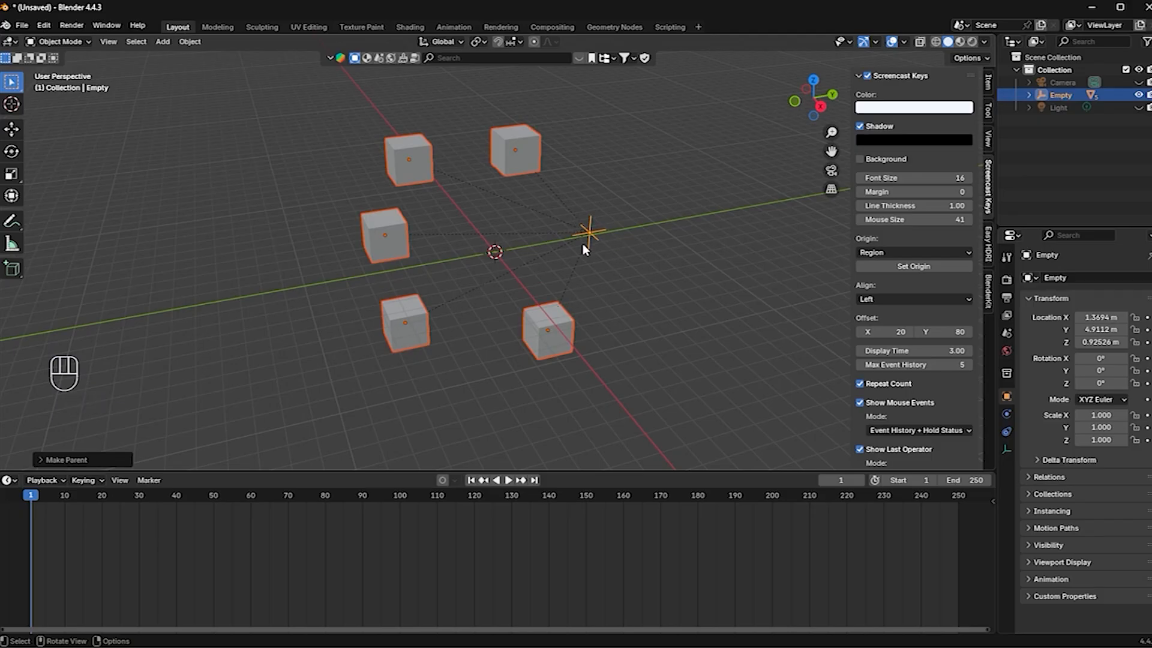
key(g)
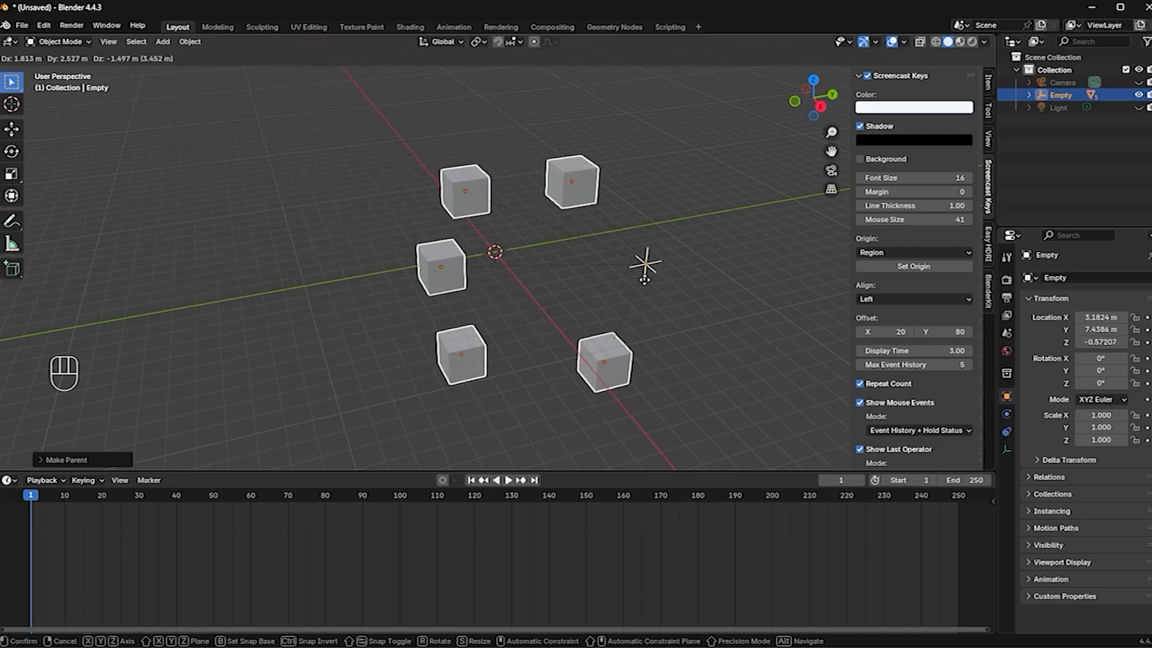
click(596, 258)
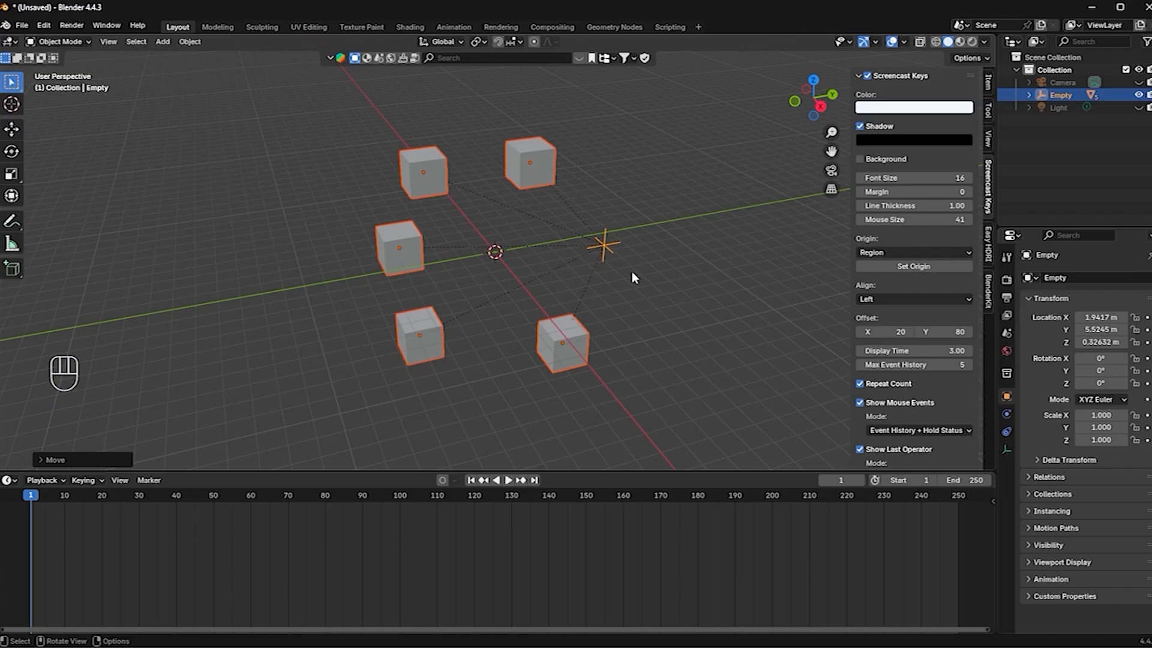
Step: Undo the empty's later moves, the cubes' parenting to it and the sphere's deletion, and select the sphere
key(ctrl+z)
key(ctrl+z)
key(ctrl+z)
key(ctrl+z)
key(ctrl+z)
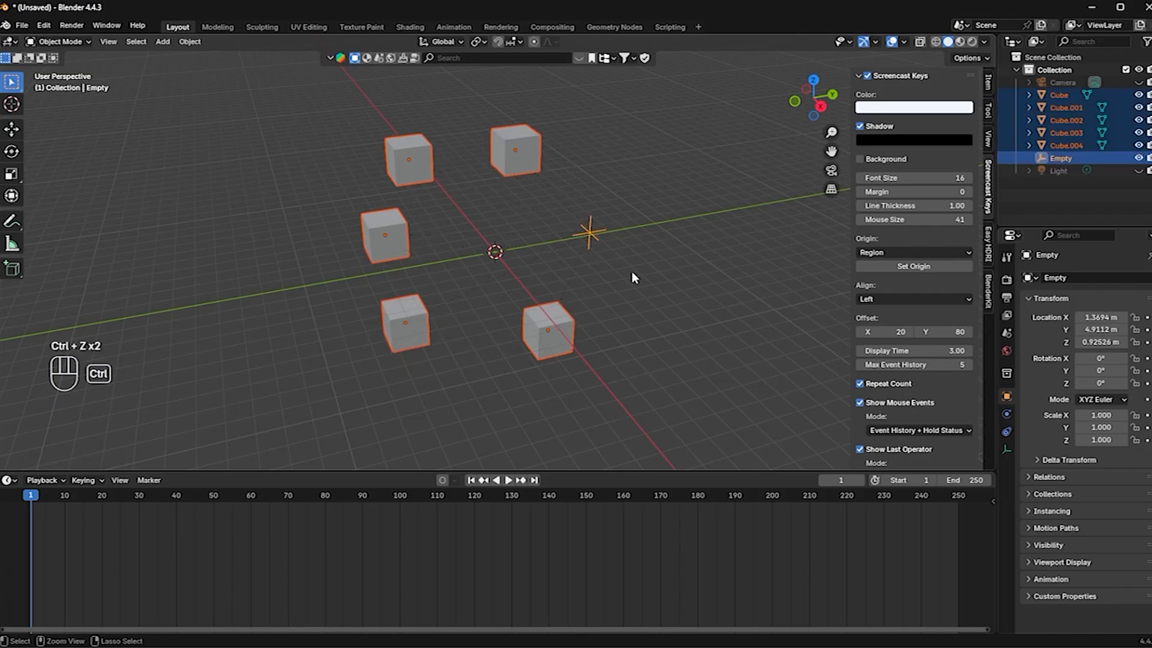
key(ctrl+z)
key(ctrl+z)
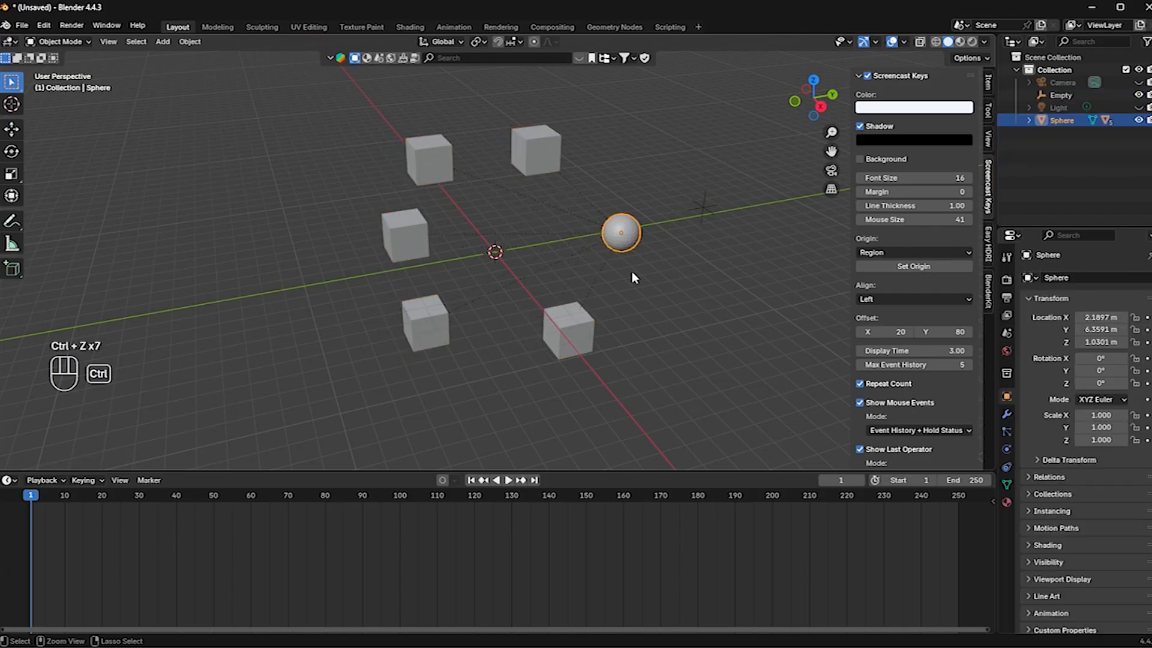
click(616, 235)
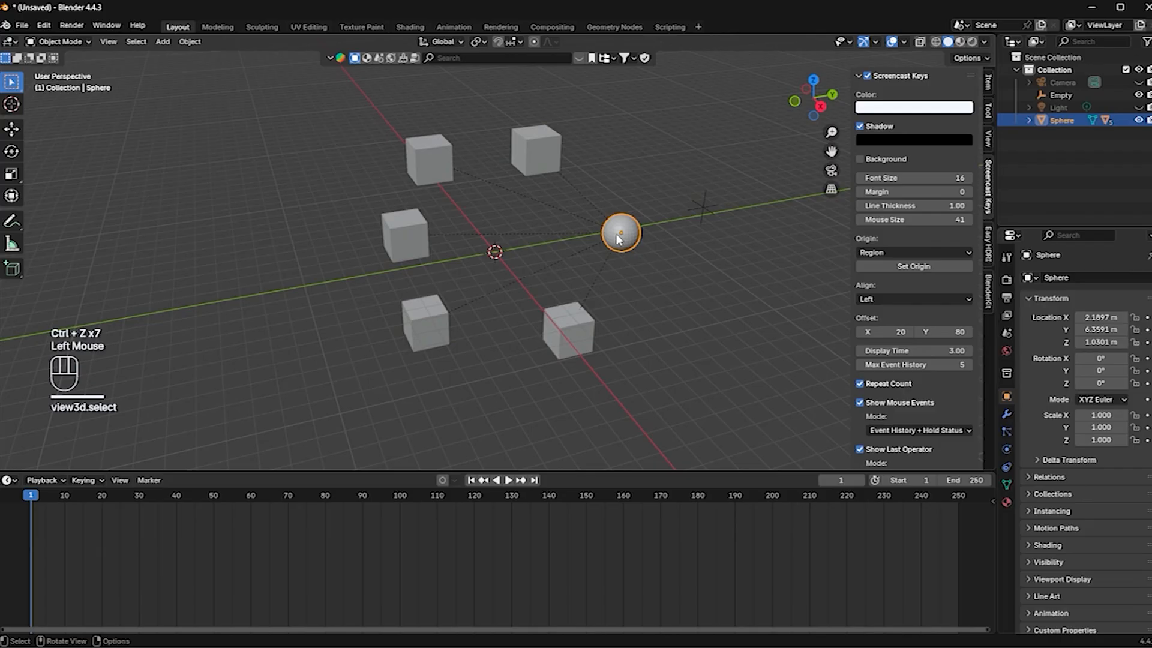
Step: Undo the initial placement and creation of the empty
key(ctrl+z)
key(ctrl+z)
key(ctrl+z)
key(ctrl+z)
Step: Delete the parent sphere to test its effect on the cubes, and undo the deletion
click(629, 243)
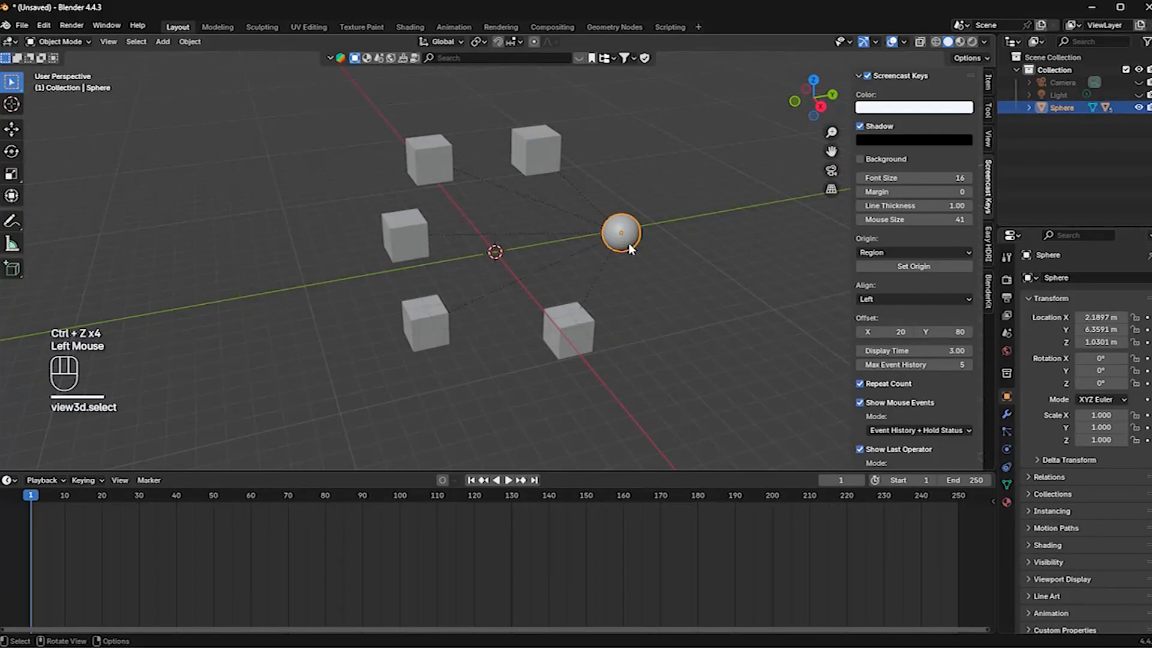
key(Delete)
key(ctrl)
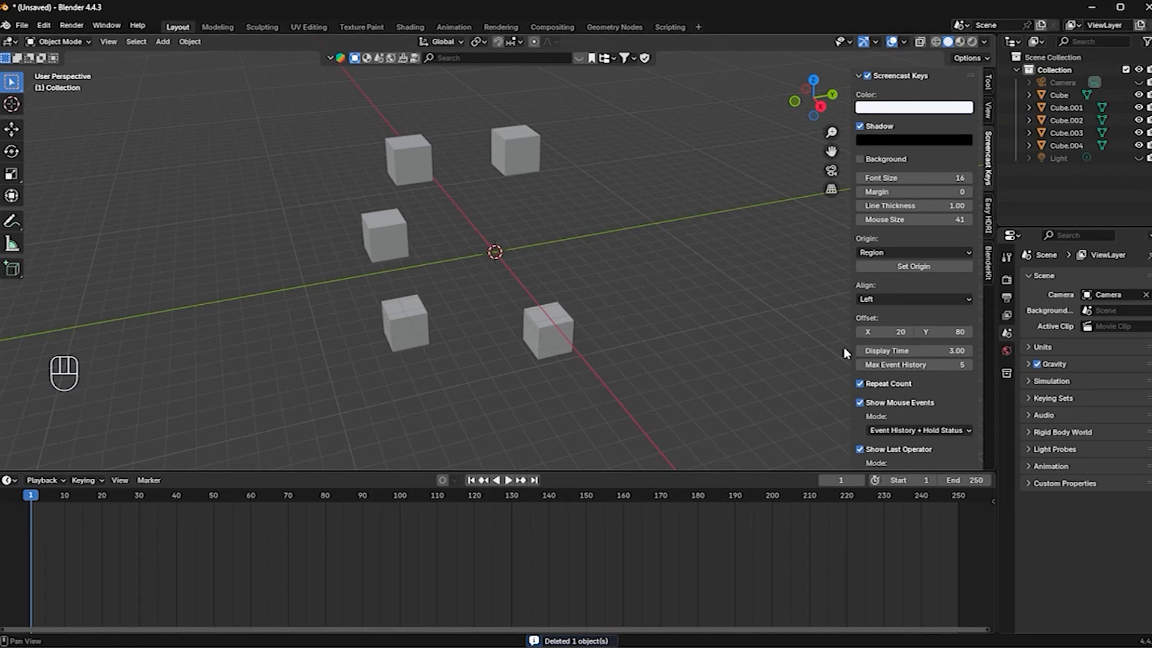
key(ctrl+z)
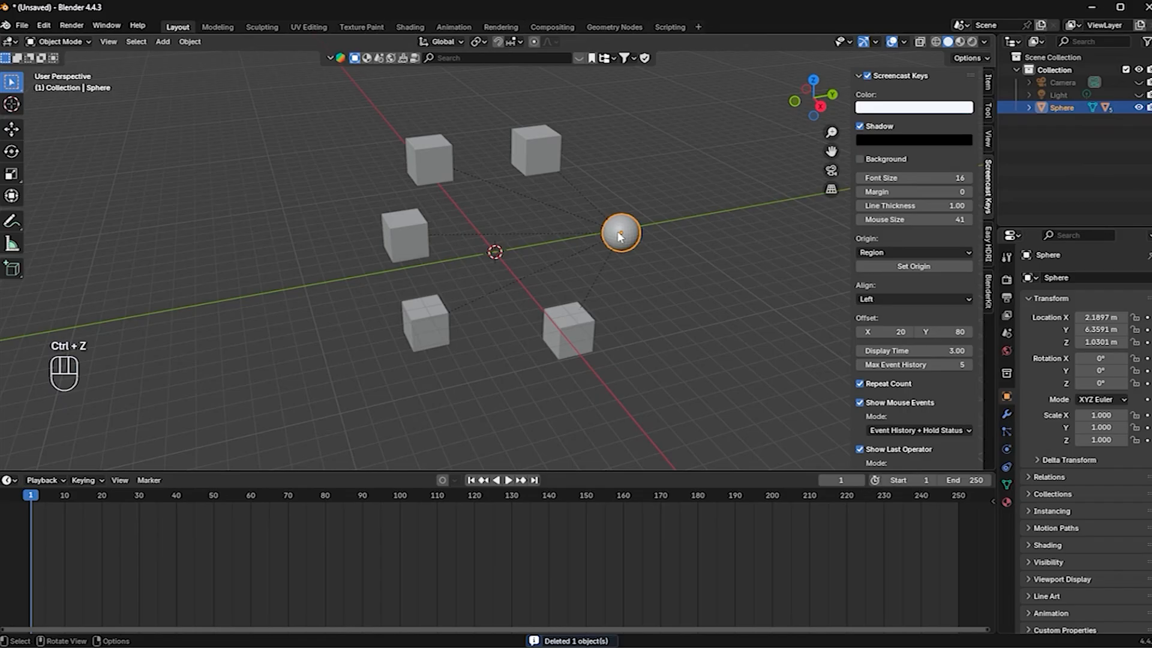
Step: Try Clear and Keep Transformation on the selected sphere, test it by deleting the sphere, and undo the deletion
key(alt)
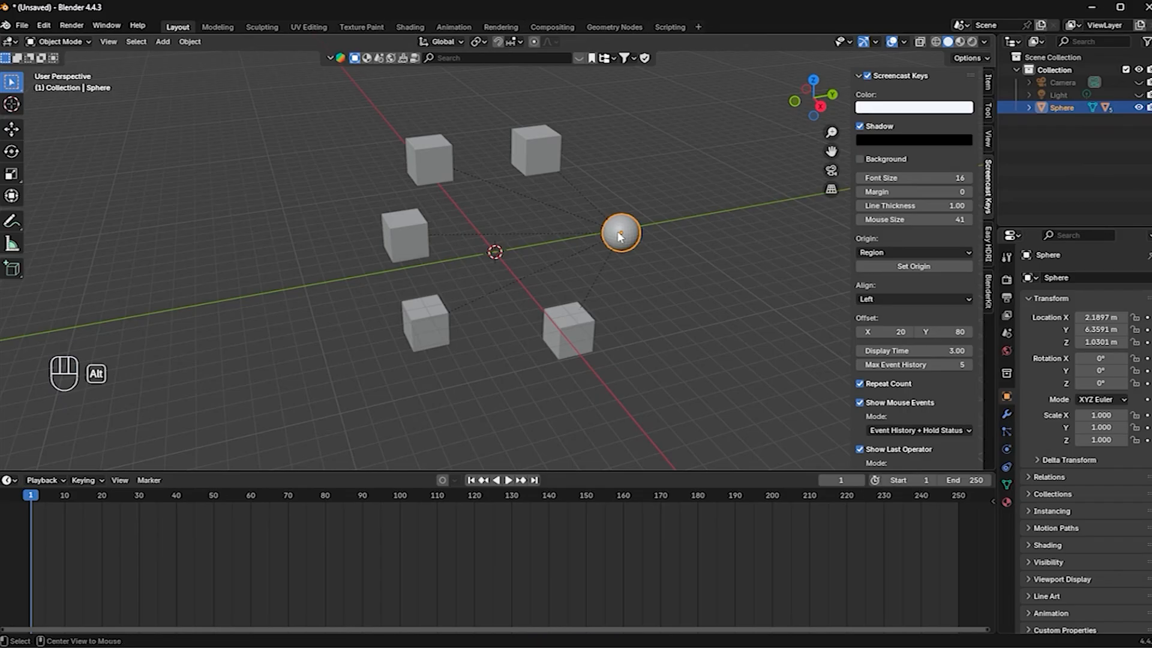
key(alt+p)
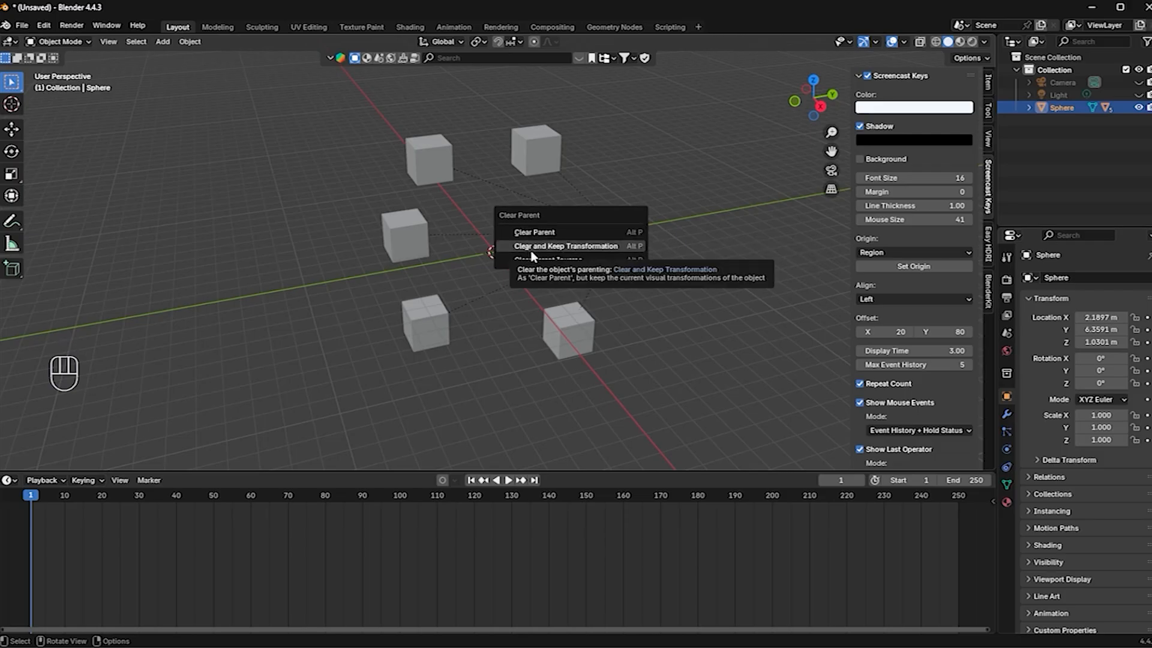
click(589, 248)
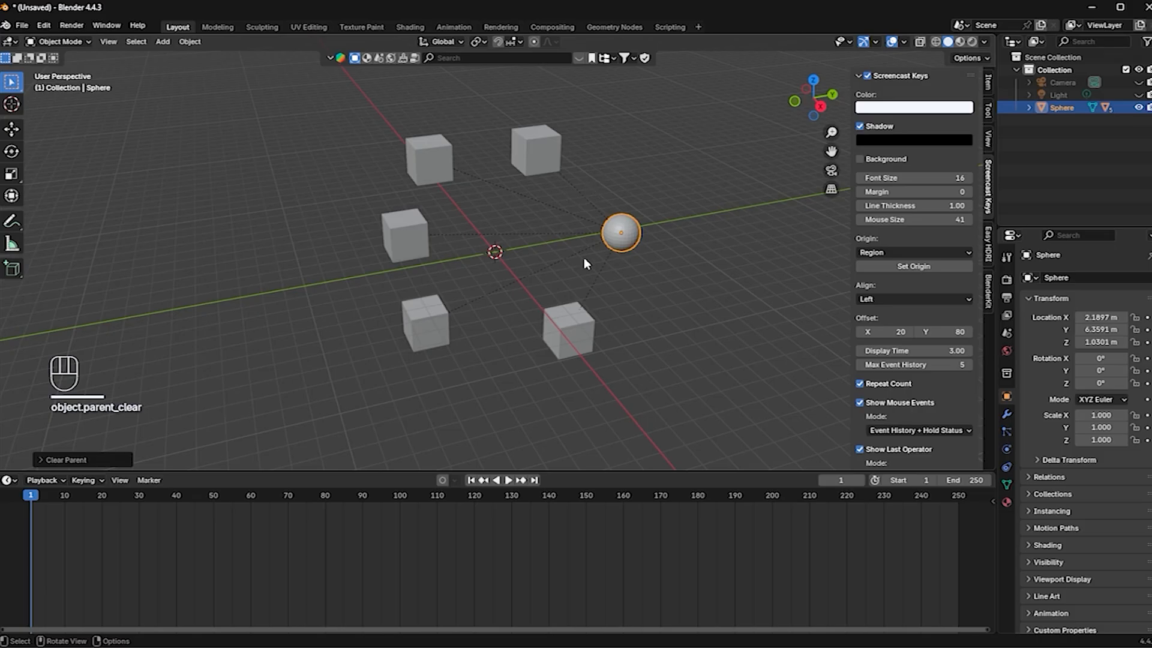
click(621, 242)
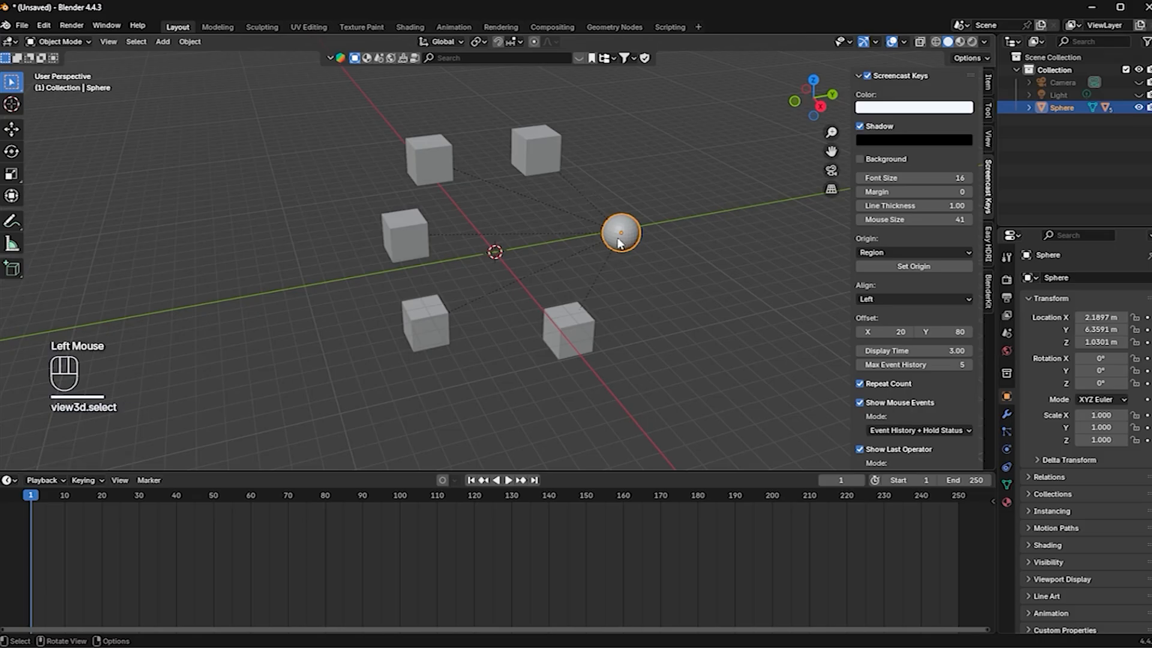
key(Delete)
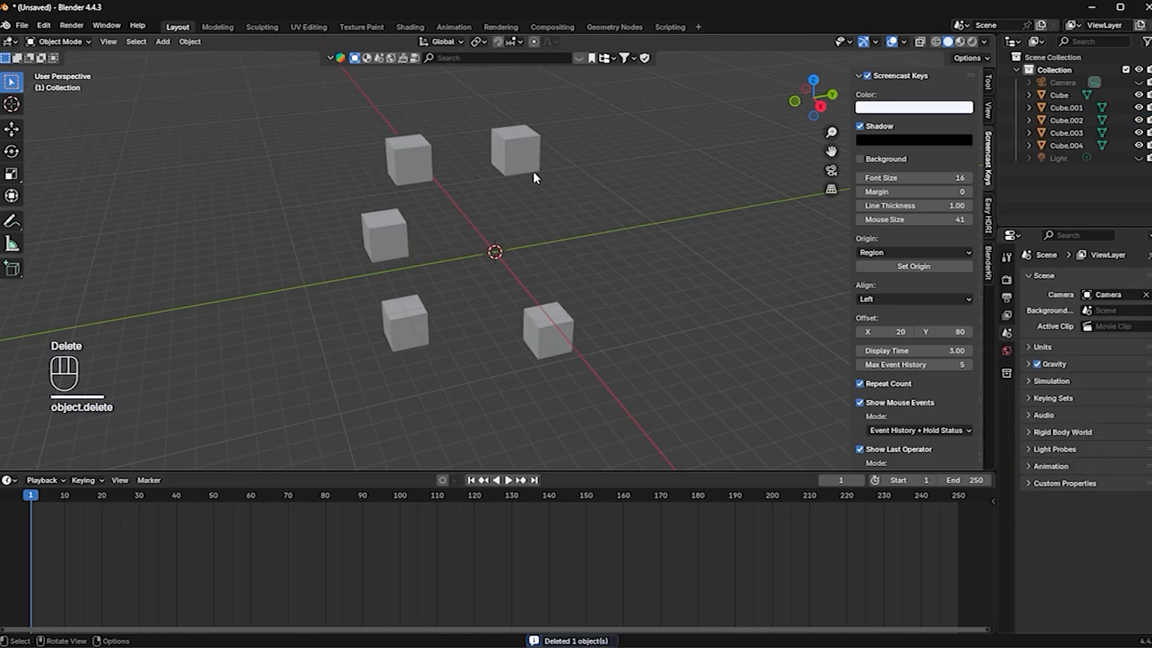
key(ctrl+z)
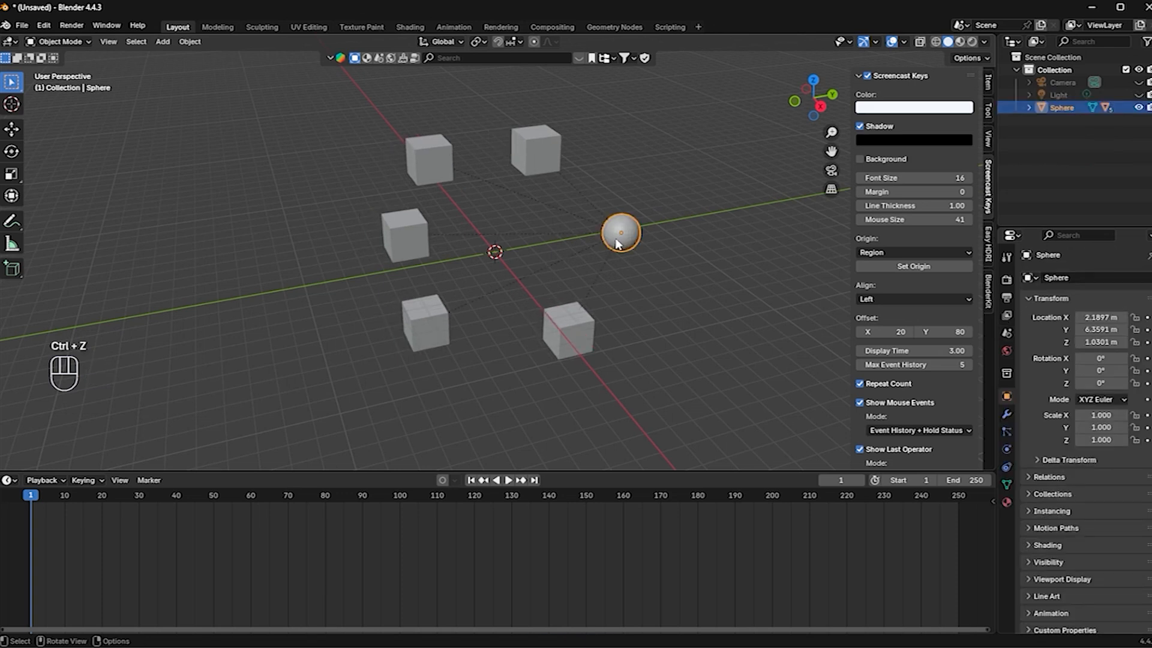
Step: Try the Clear Parent option on the sphere, test it by deleting the sphere, and undo the deletion
key(alt+p)
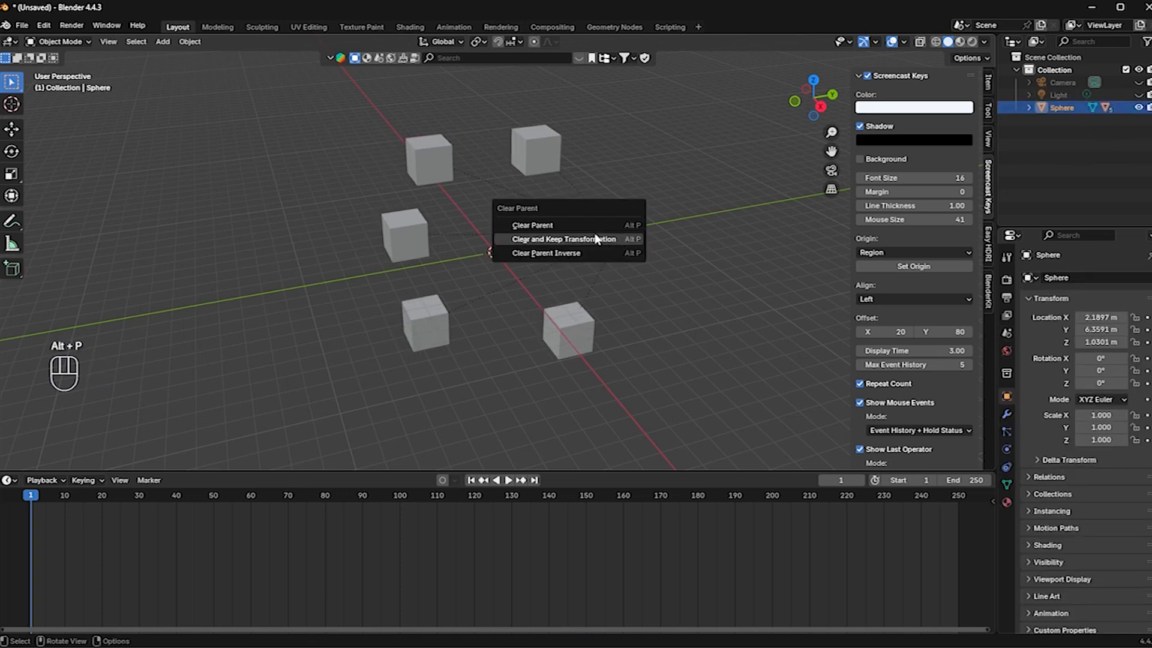
click(574, 222)
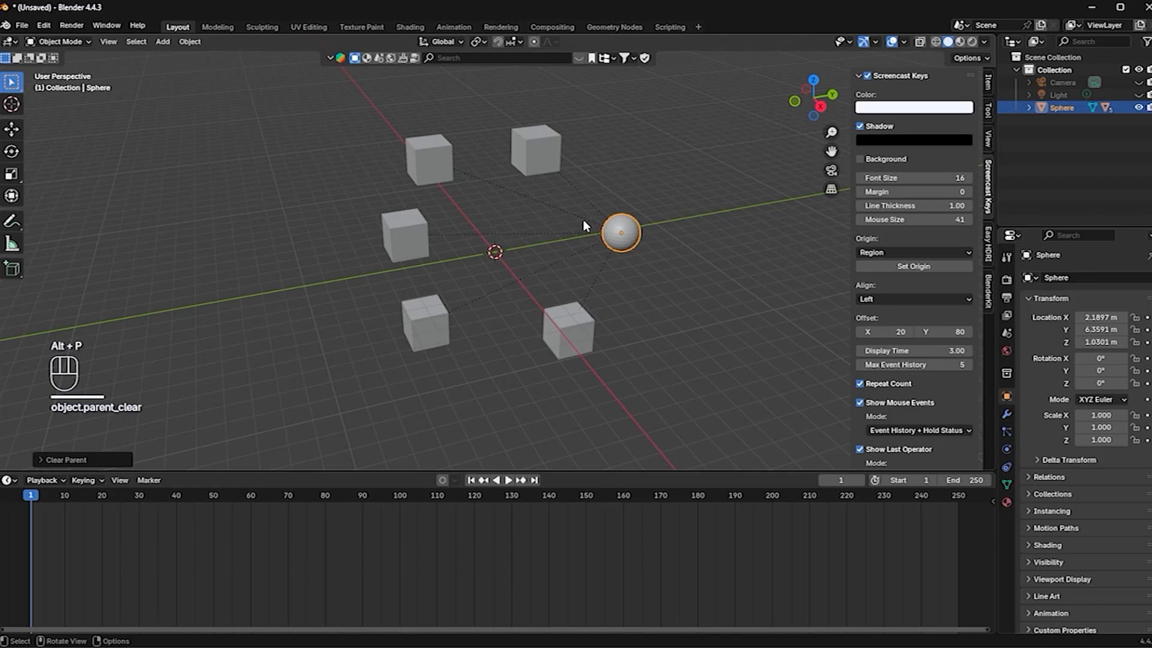
click(618, 237)
key(Delete)
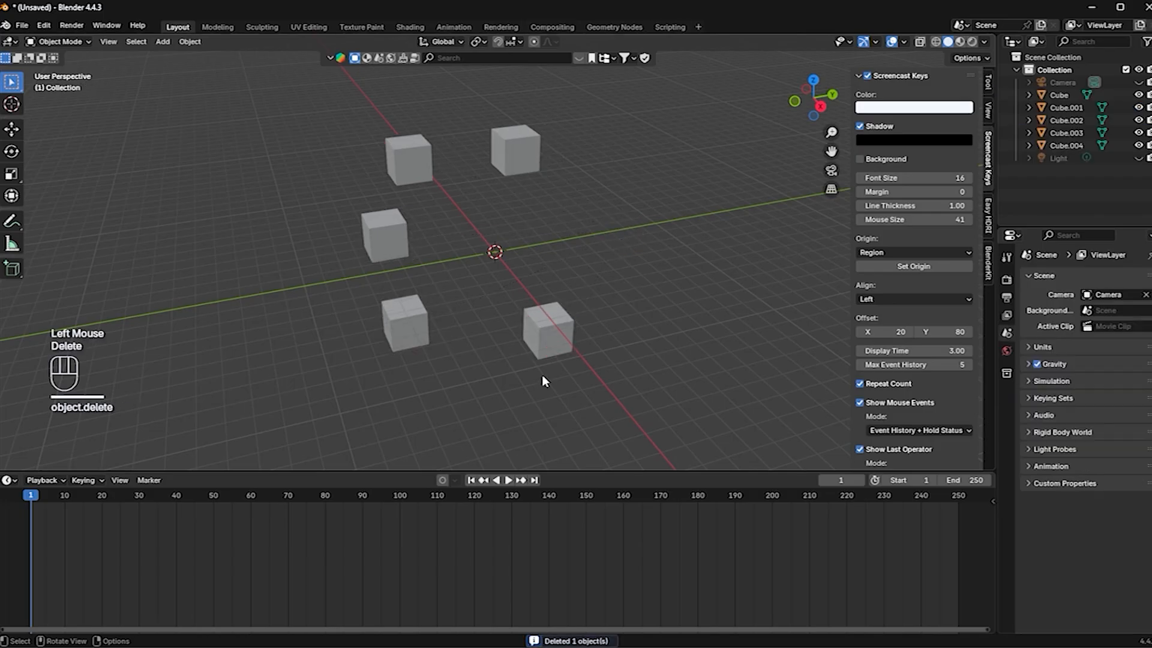
key(ctrl+z)
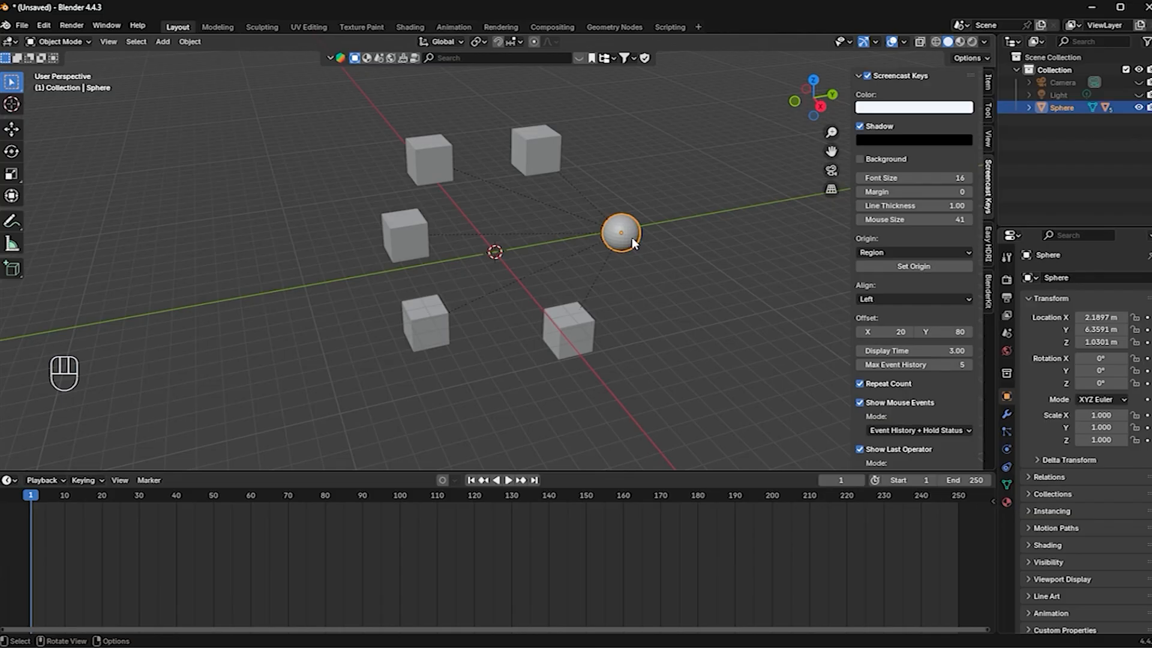
Step: Retry Clear and Keep Transformation on the sphere, delete the sphere to check the cubes, and undo the deletion
scroll(634, 242, up, 1)
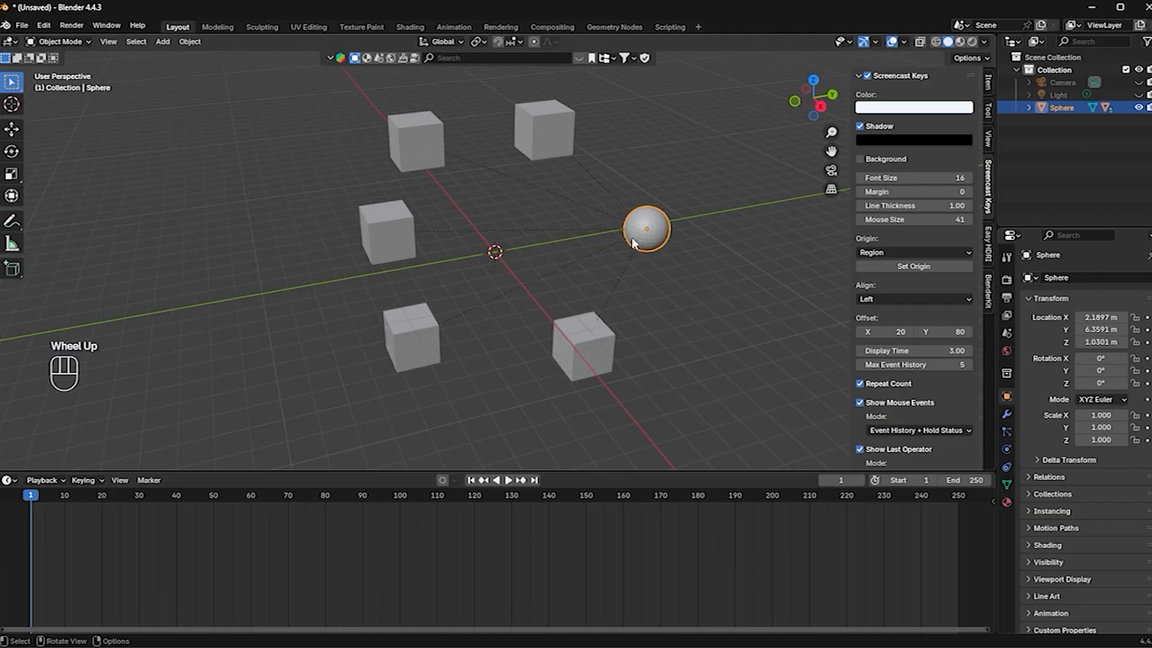
key(alt)
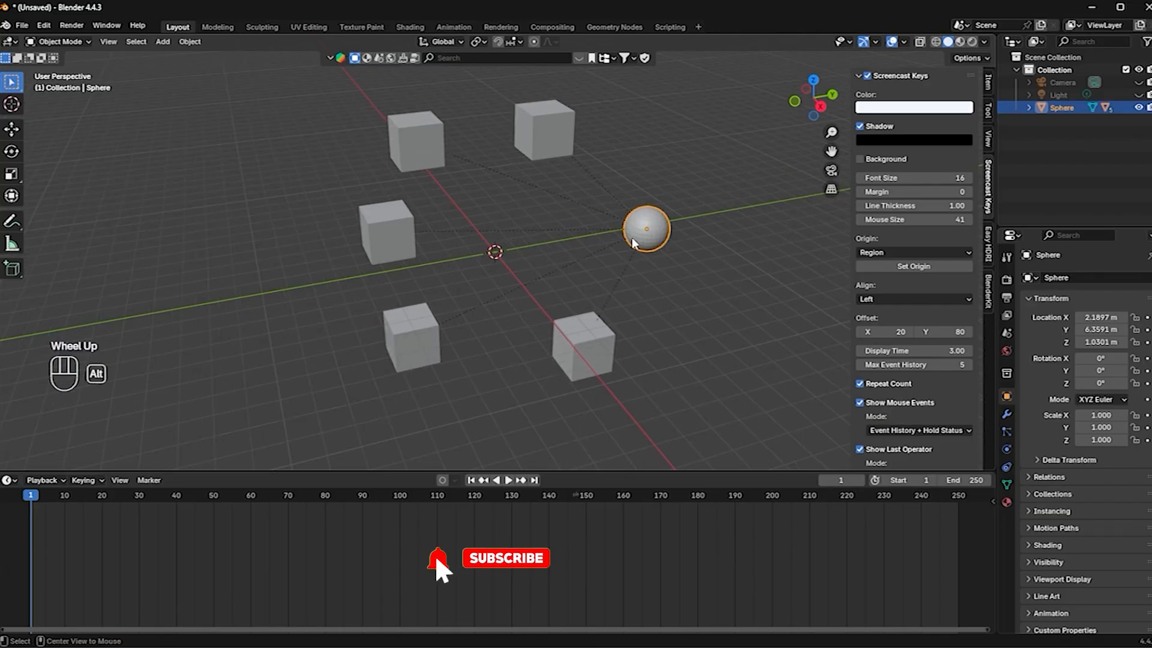
key(alt+p)
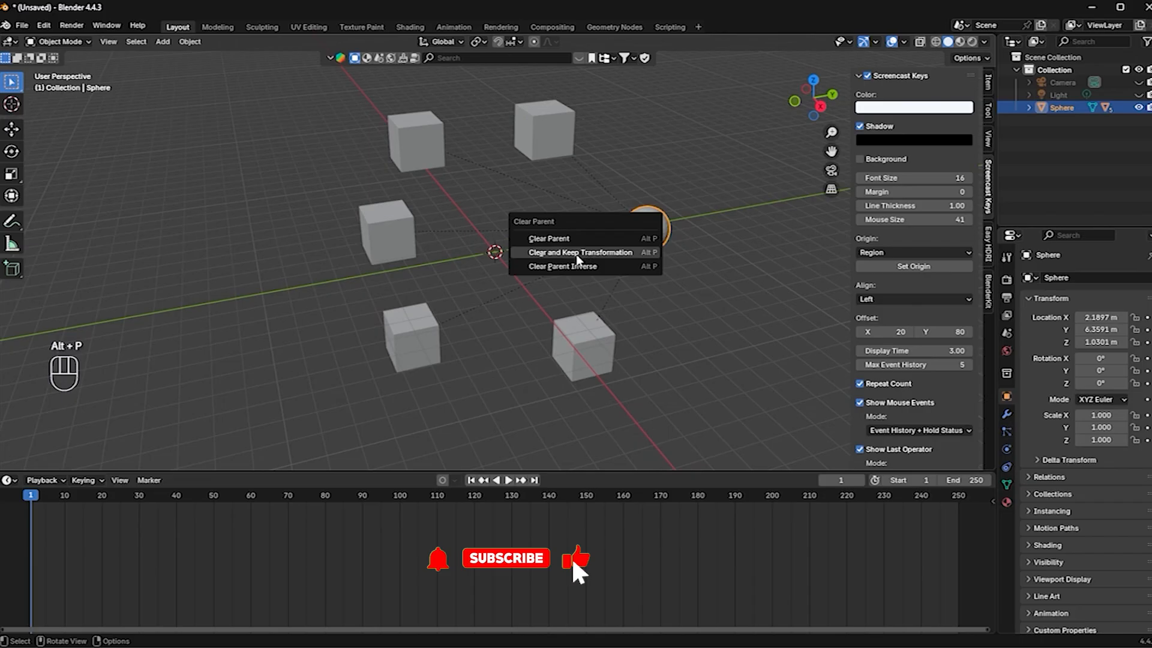
click(576, 252)
click(738, 308)
click(637, 232)
key(Delete)
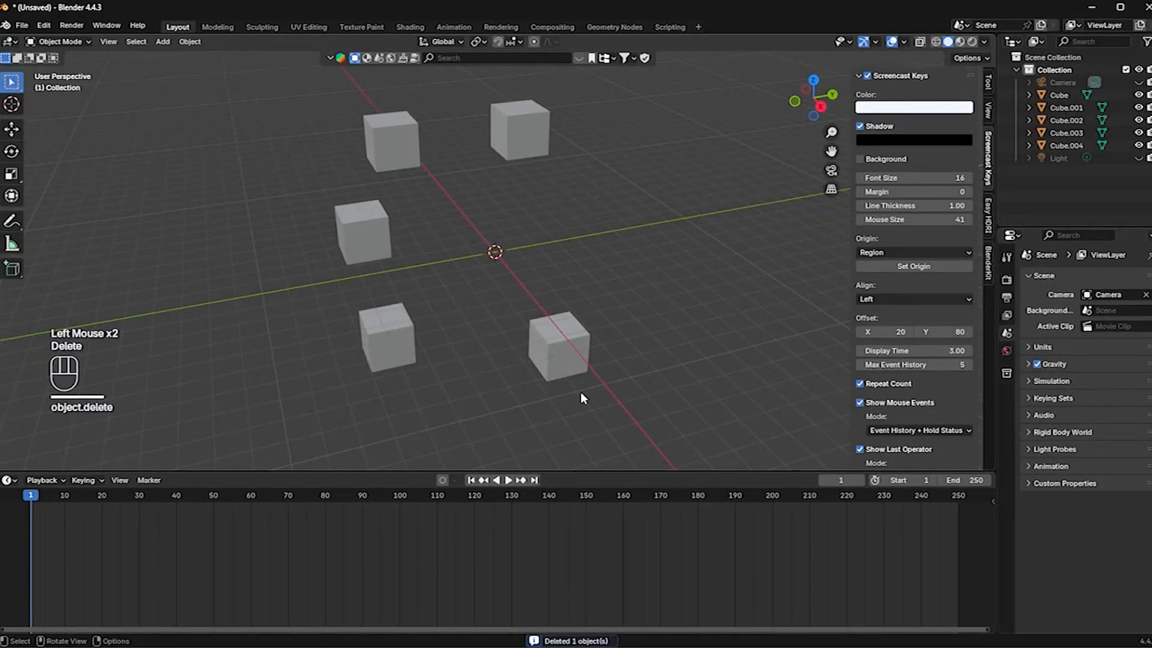
key(ctrl+z)
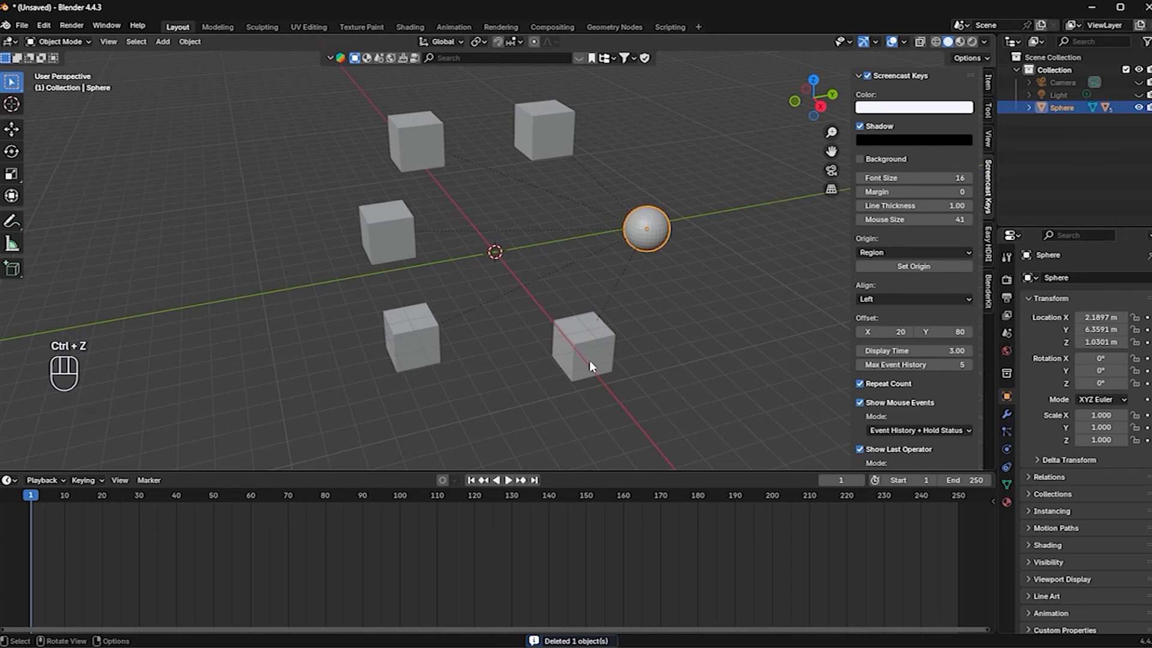
Step: Retry Clear Parent on the sphere, delete the sphere to check the cubes, and undo the deletion
key(alt+p)
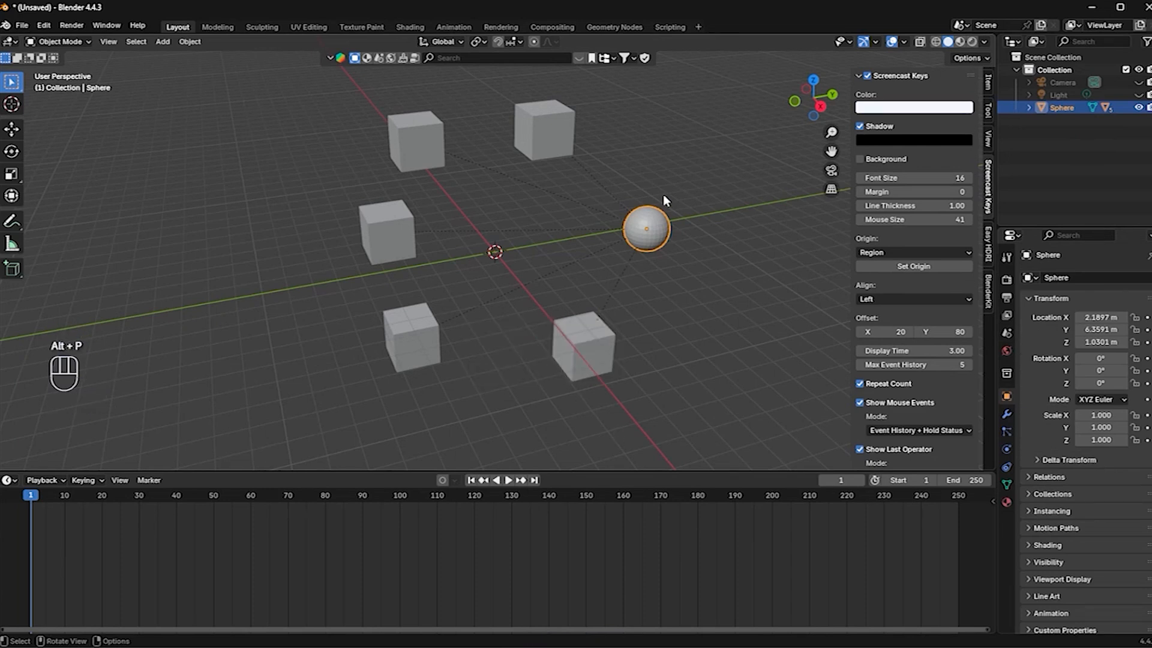
key(alt+p)
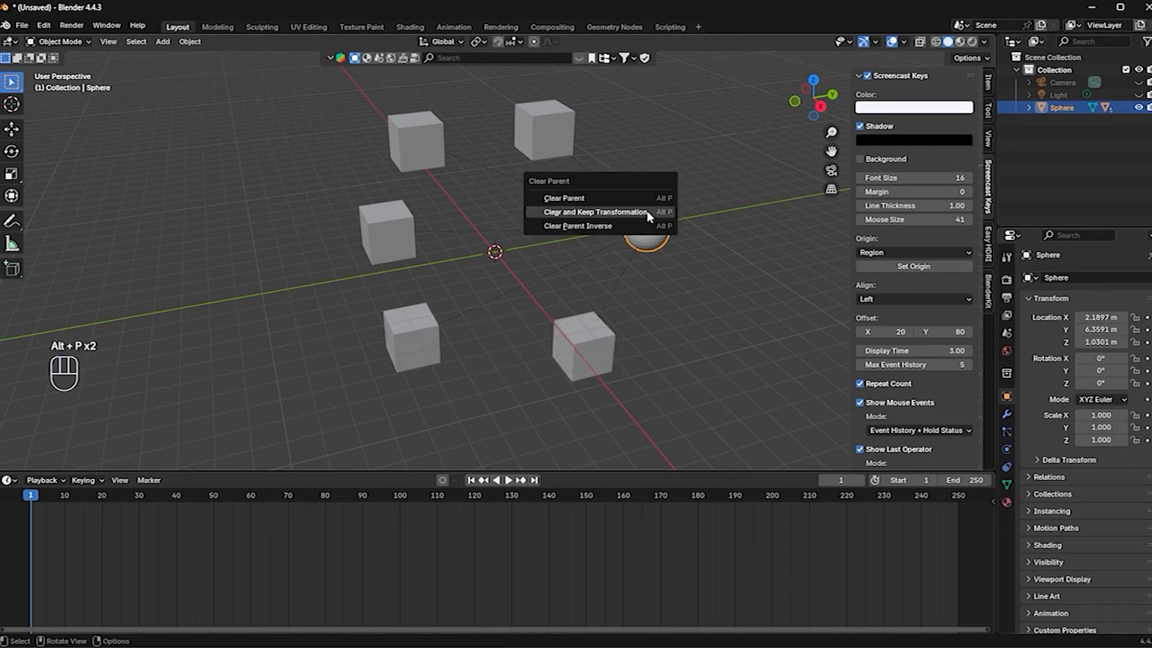
click(625, 196)
click(653, 222)
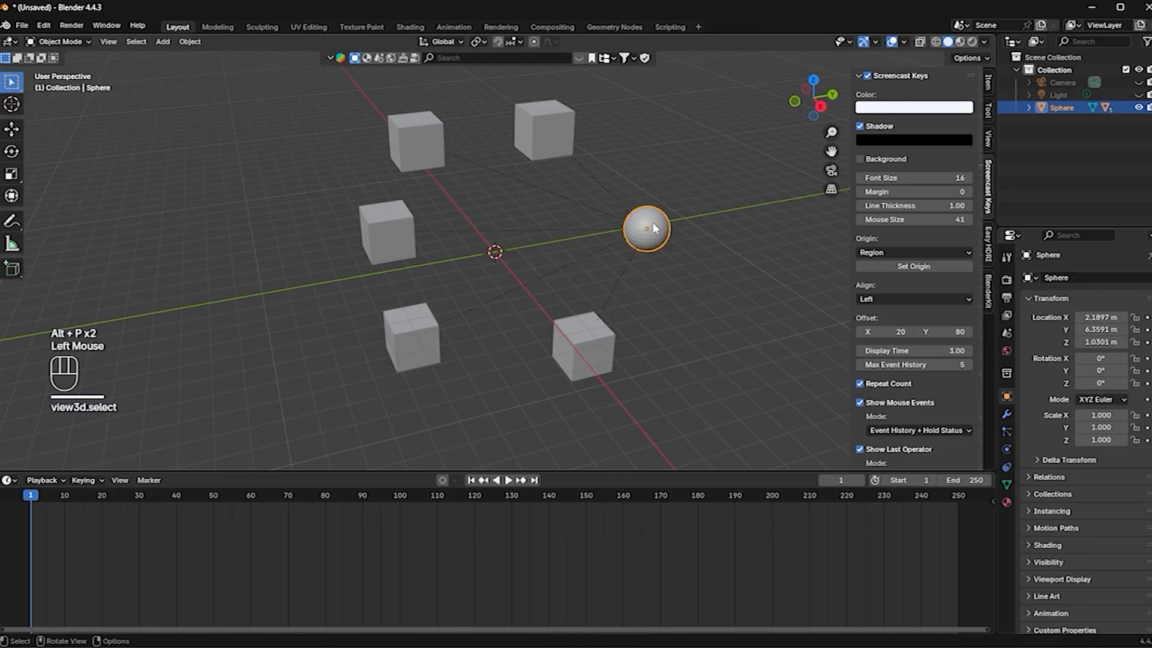
key(Delete)
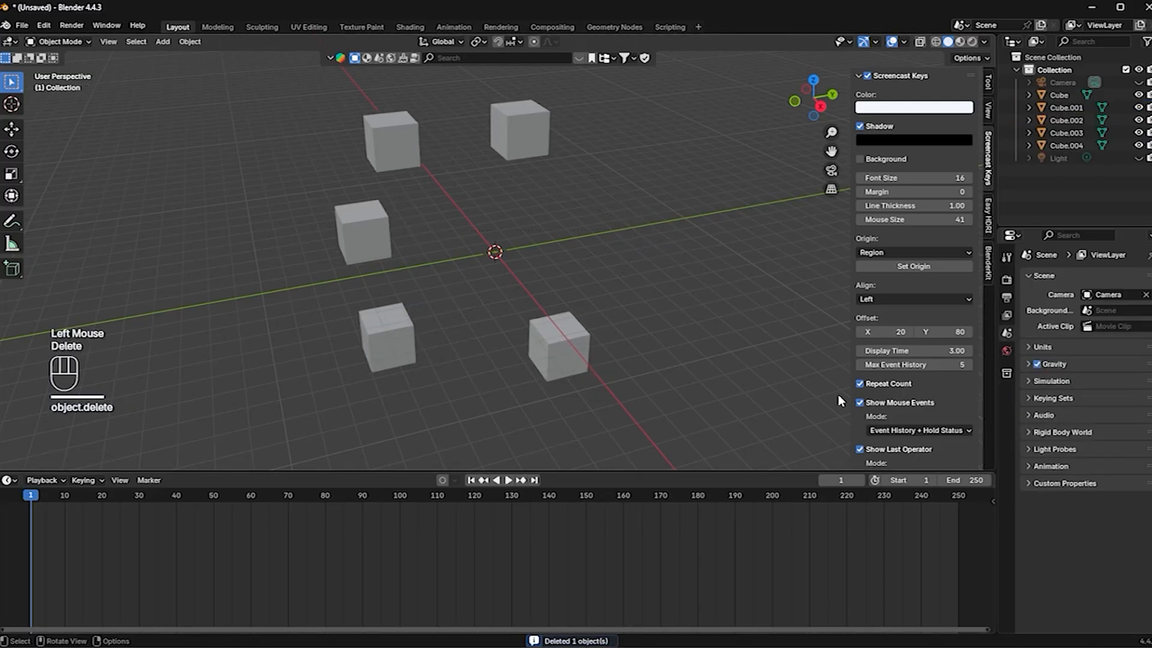
key(ctrl+z)
Step: Try Clear Parent Inverse on the sphere, test it by deleting the sphere, and undo the deletion
right_click(651, 241)
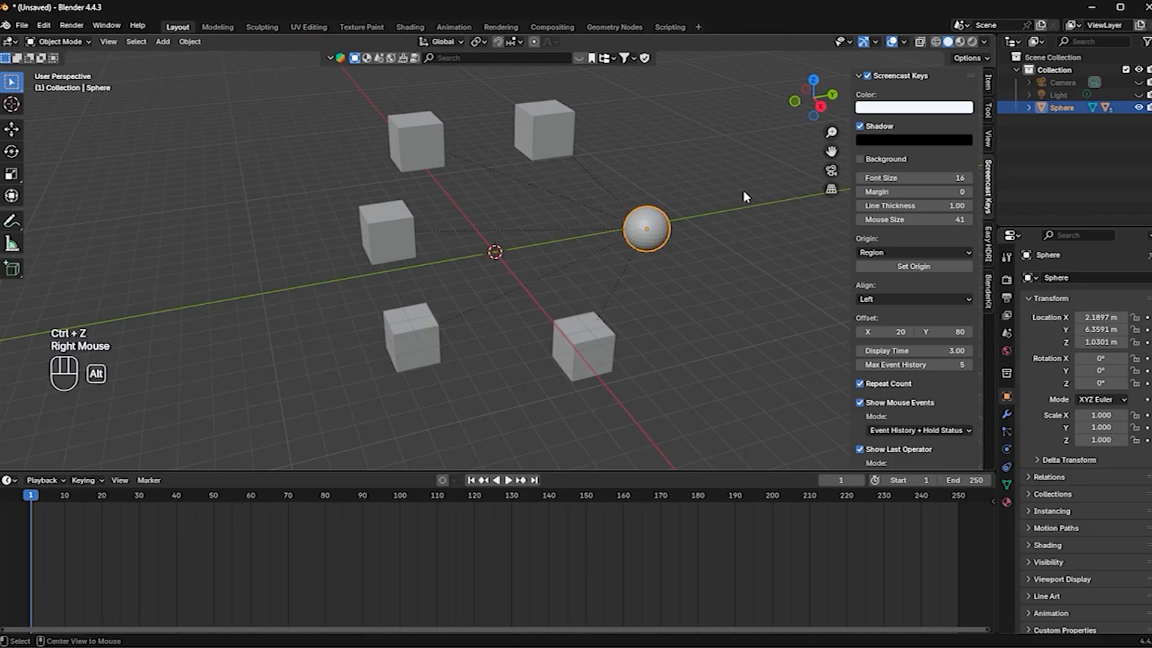
key(alt+p)
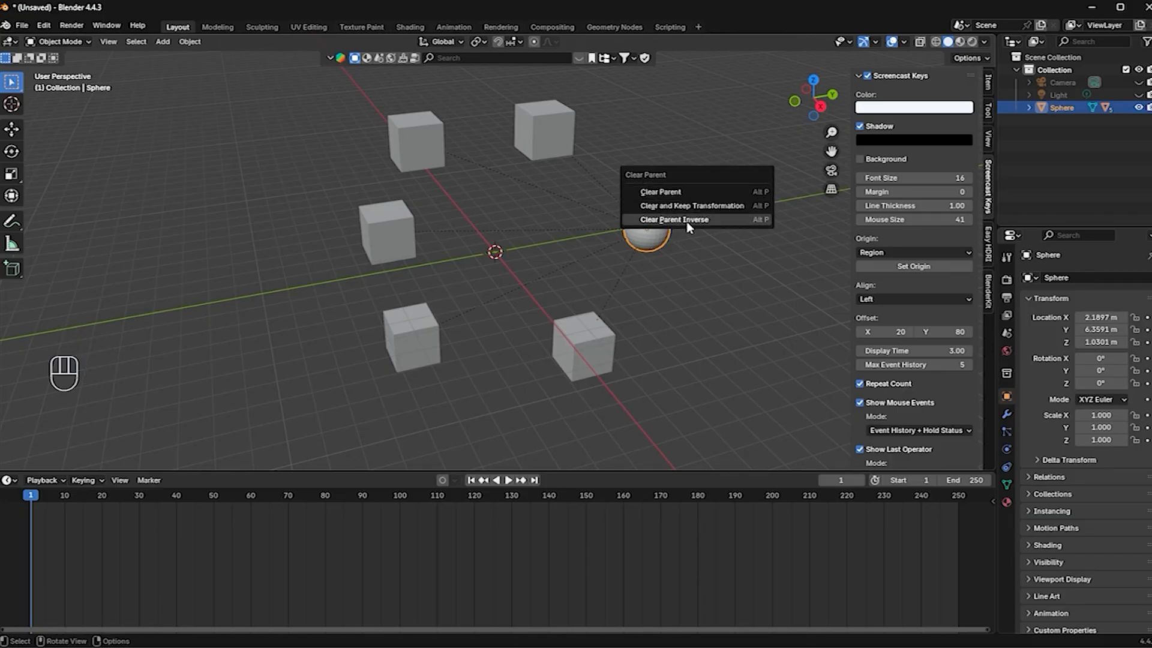
click(664, 220)
click(640, 236)
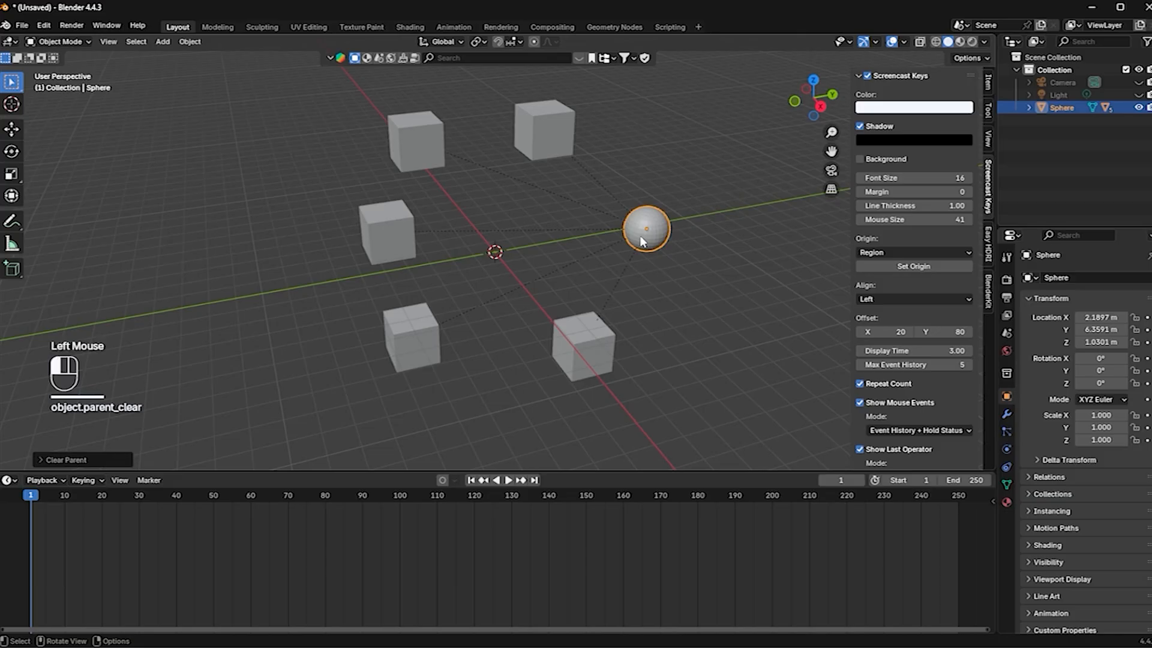
key(Delete)
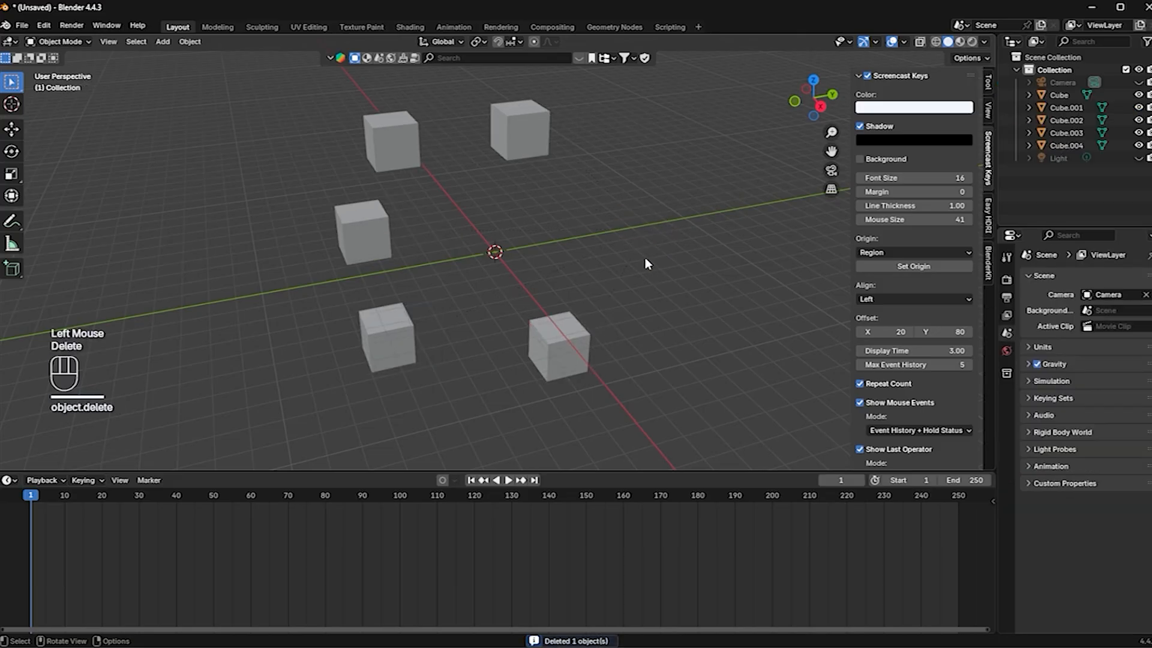
key(ctrl+z)
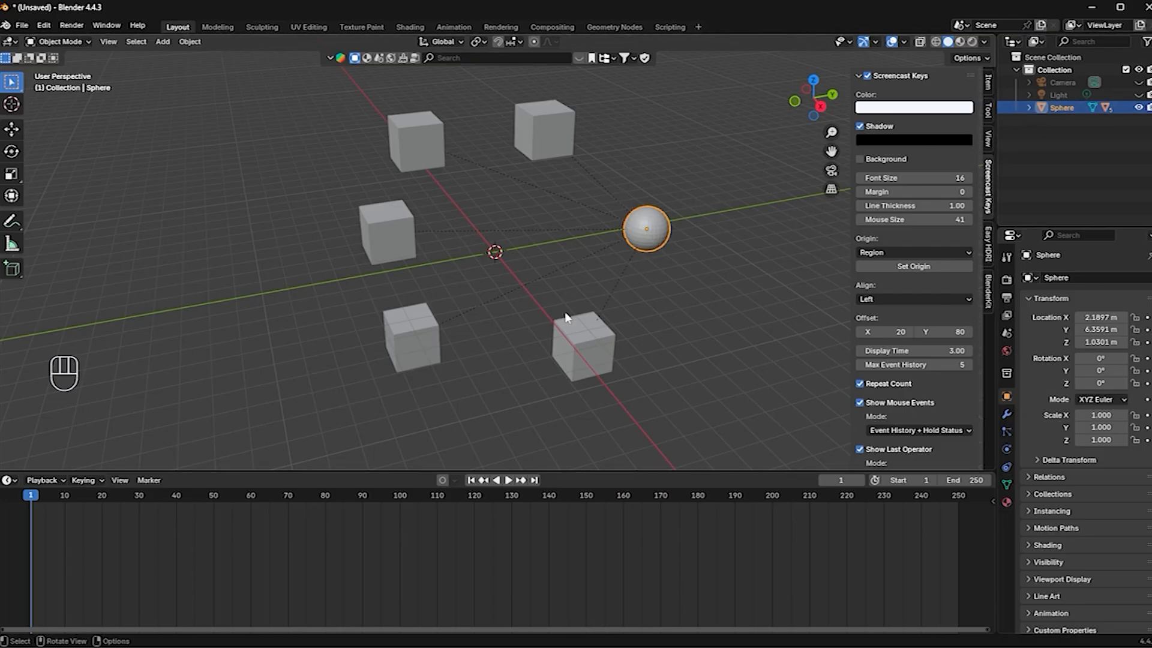
Step: Expand the sphere's hierarchy in the outliner to examine its child objects, and collapse it again
click(1032, 109)
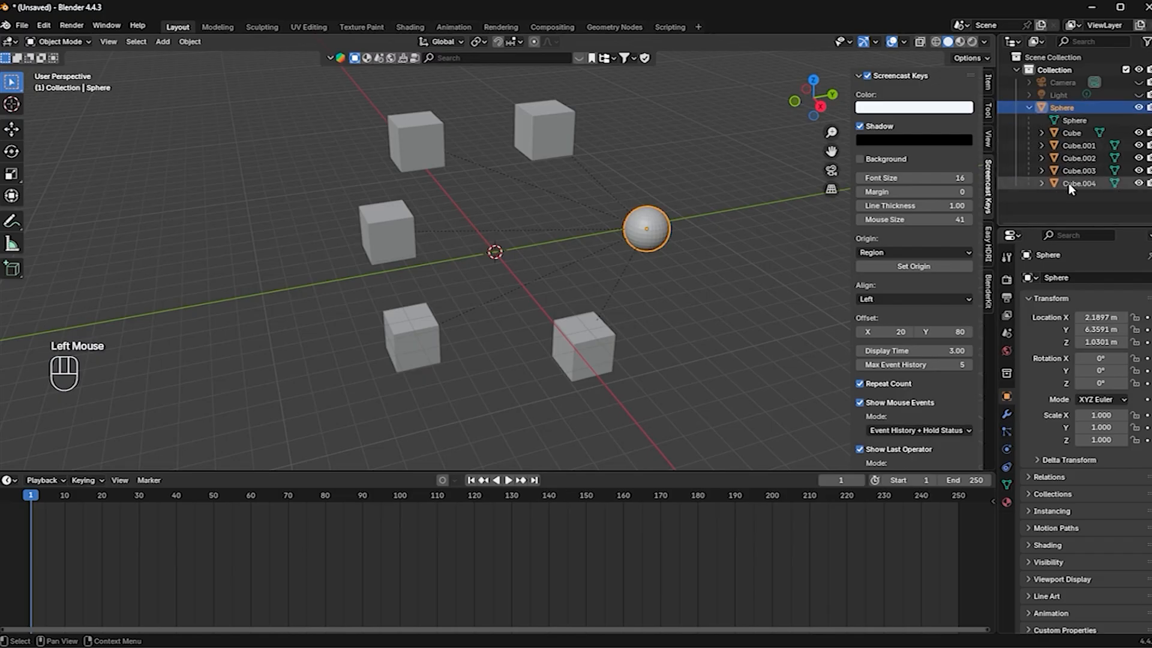
click(1028, 108)
Step: Add an armature at about X 1.68 m, Y 8.96 m, Z 3.15 m and scale it to about 2.73
key(shift)
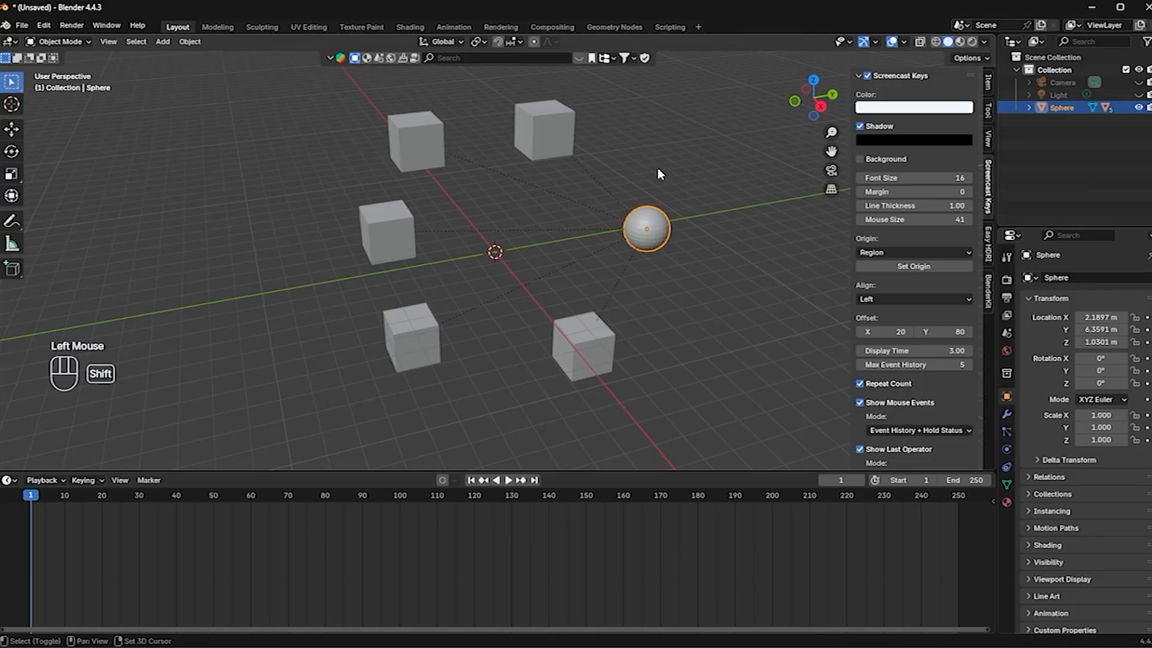
key(shift+a)
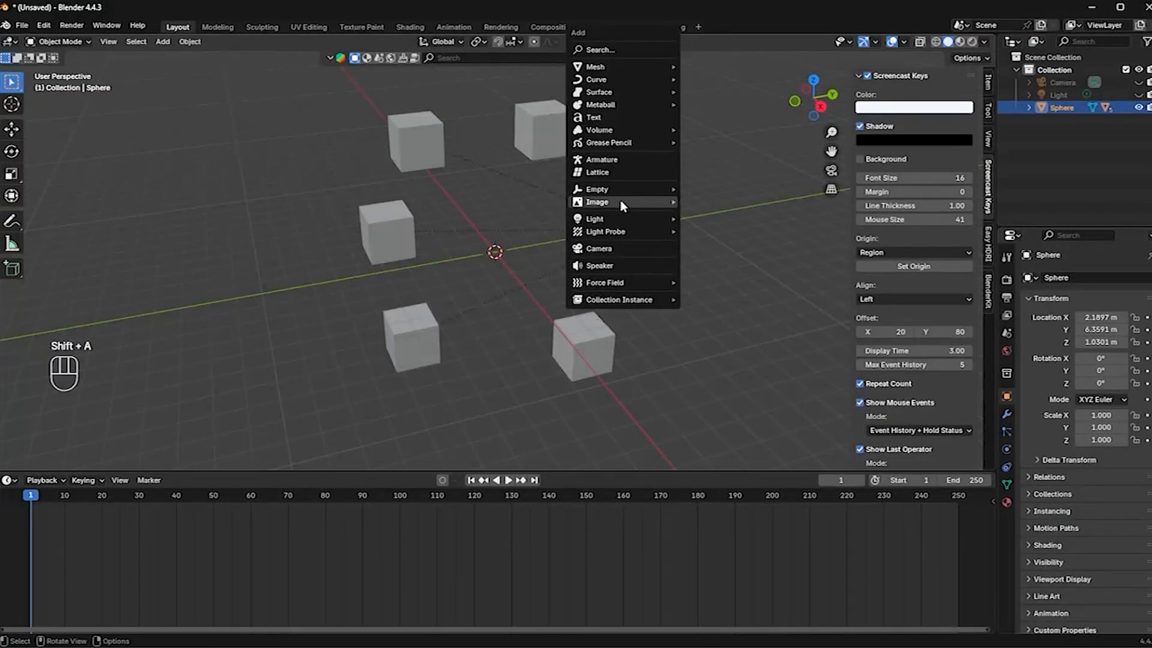
click(633, 158)
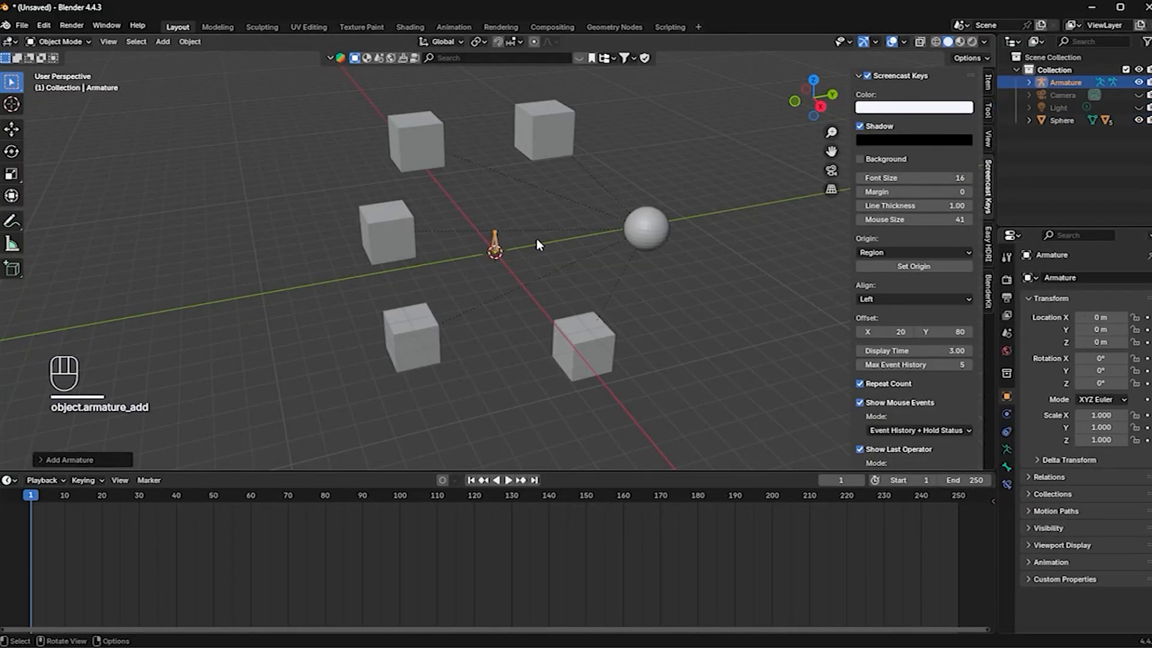
key(g)
click(698, 172)
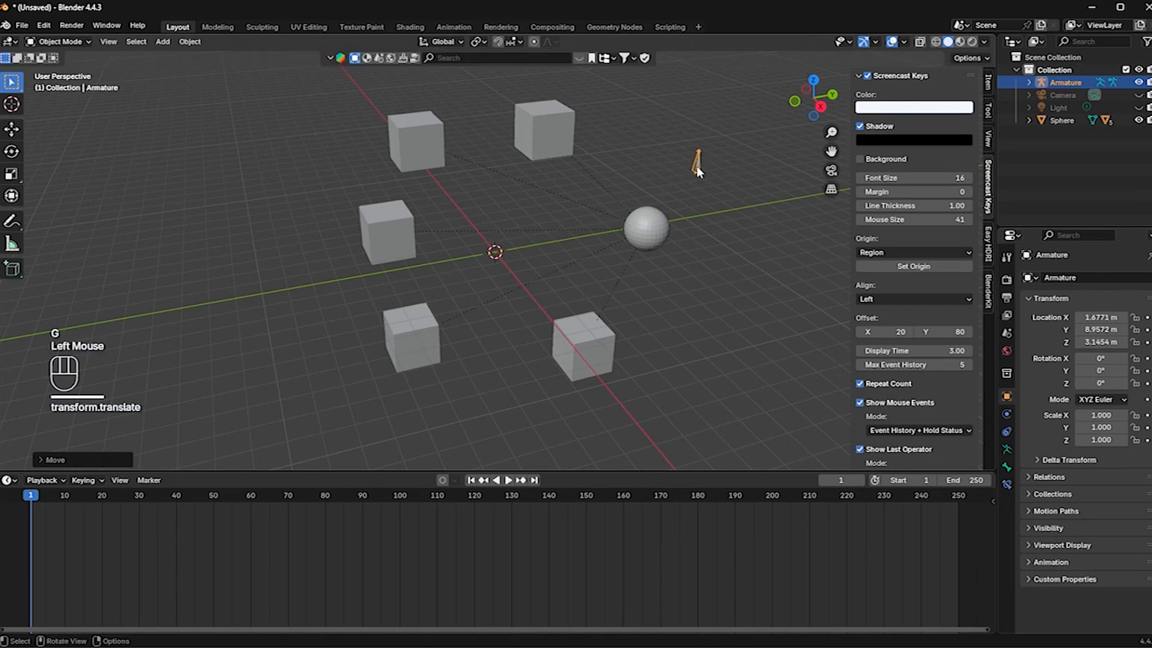
key(s)
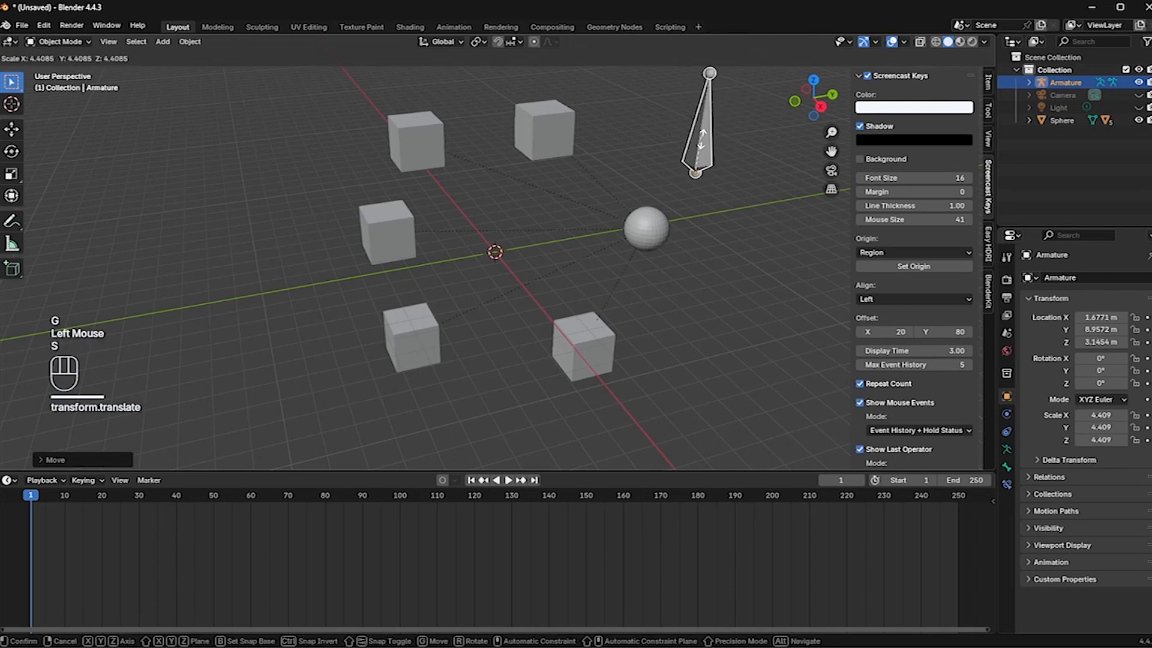
click(693, 265)
click(697, 264)
Step: Parent the sphere to the armature with the Object option
click(644, 240)
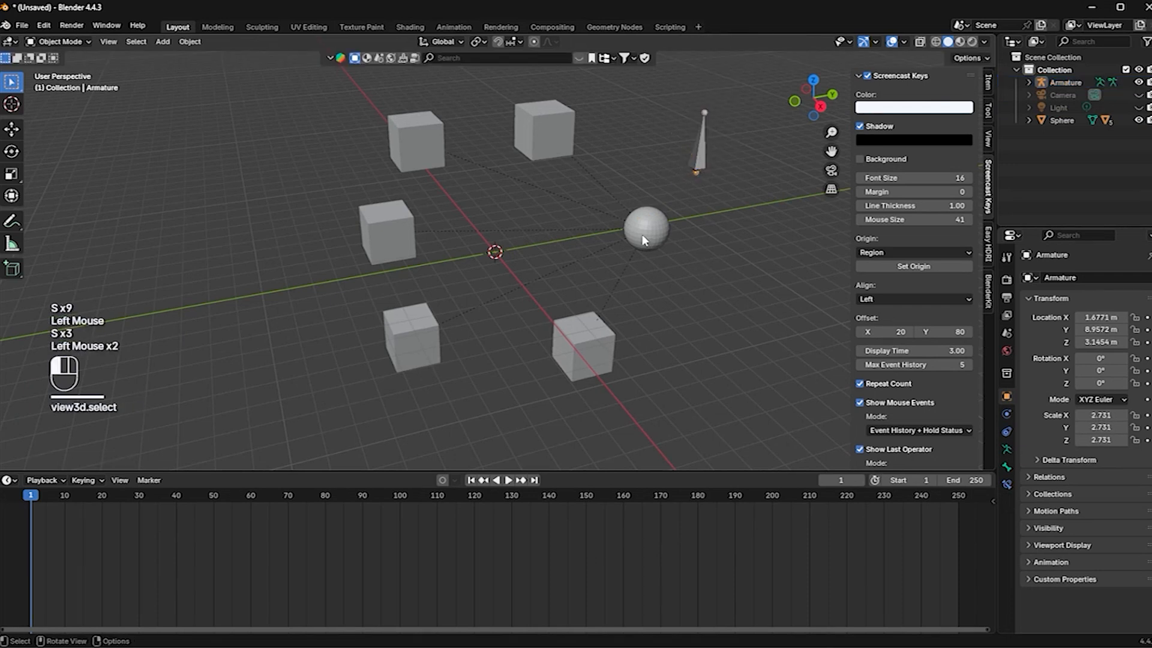
shift+click(700, 161)
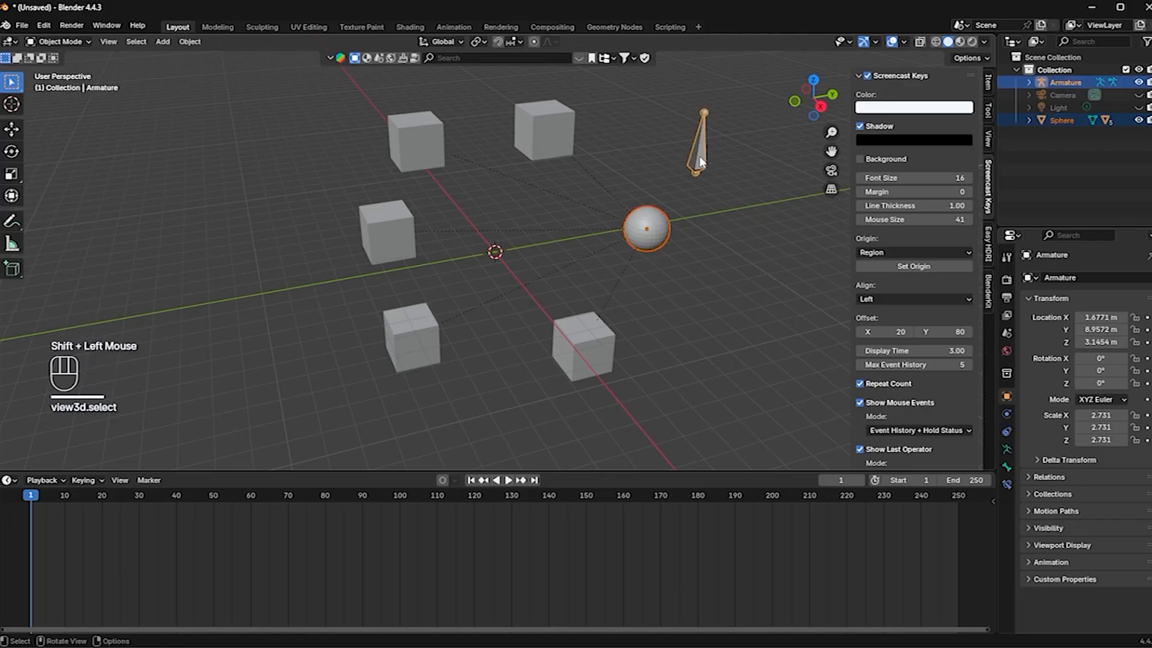
key(ctrl+p)
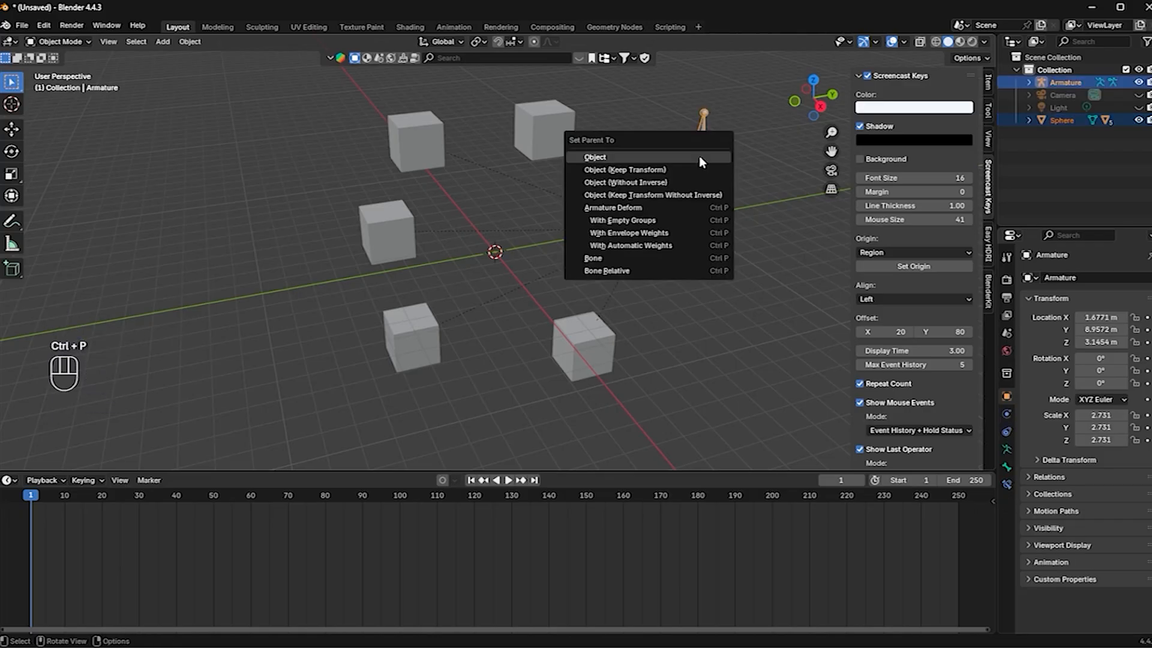
click(700, 155)
click(702, 170)
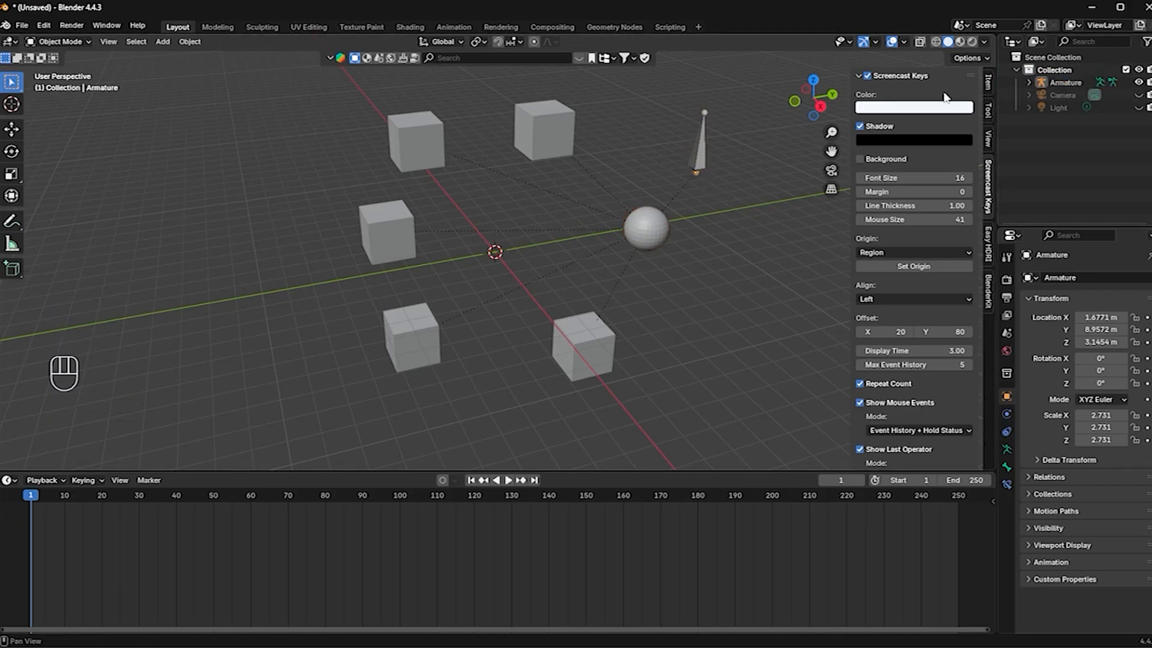
Step: Move the armature to about X 1.16 m, Y 6.08 m, Z 2.10 m to test its hold on the sphere and cubes
click(693, 158)
key(g)
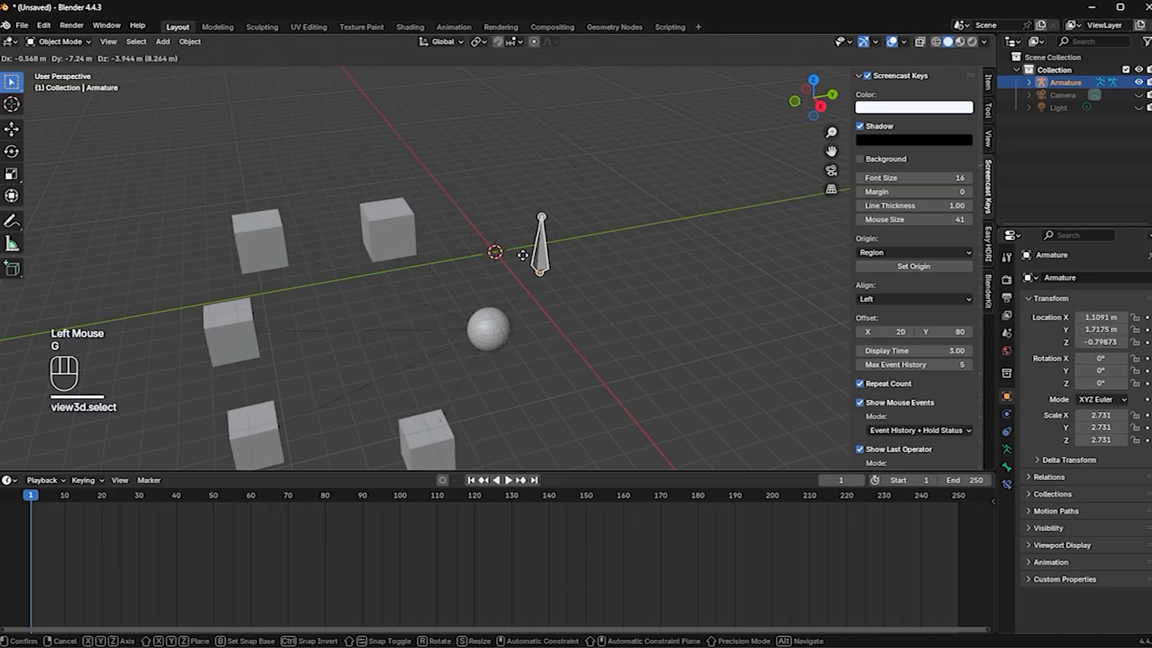
click(629, 185)
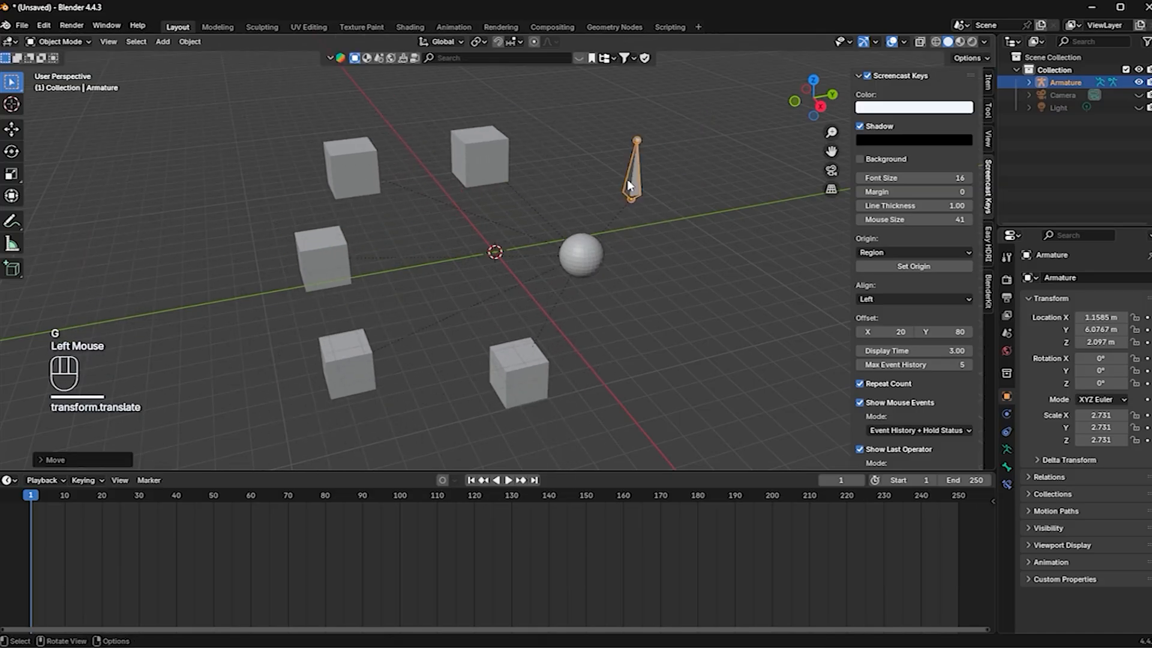
click(726, 364)
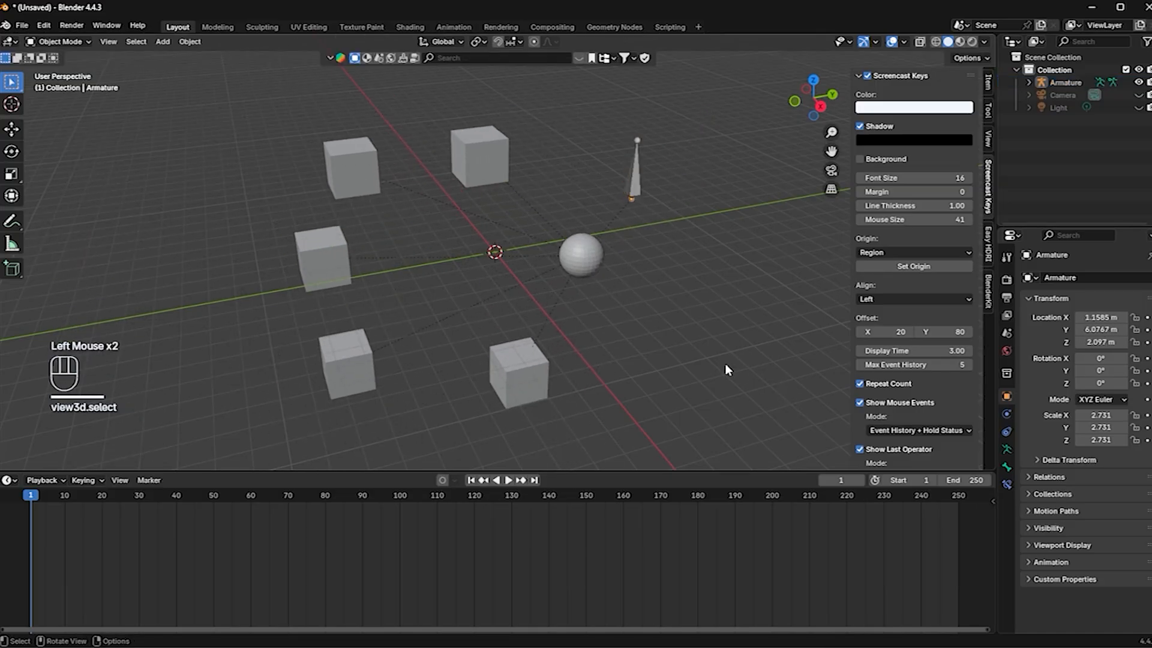
Step: Try deleting the sphere to see how its child cubes react, and undo the deletion
click(581, 259)
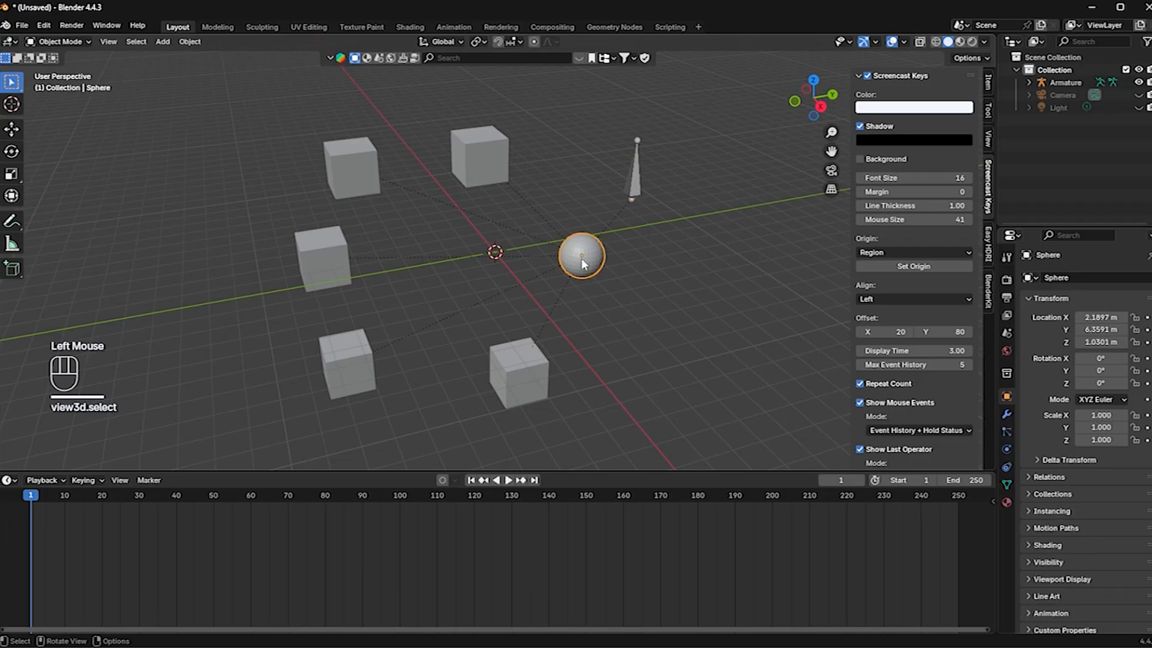
key(Delete)
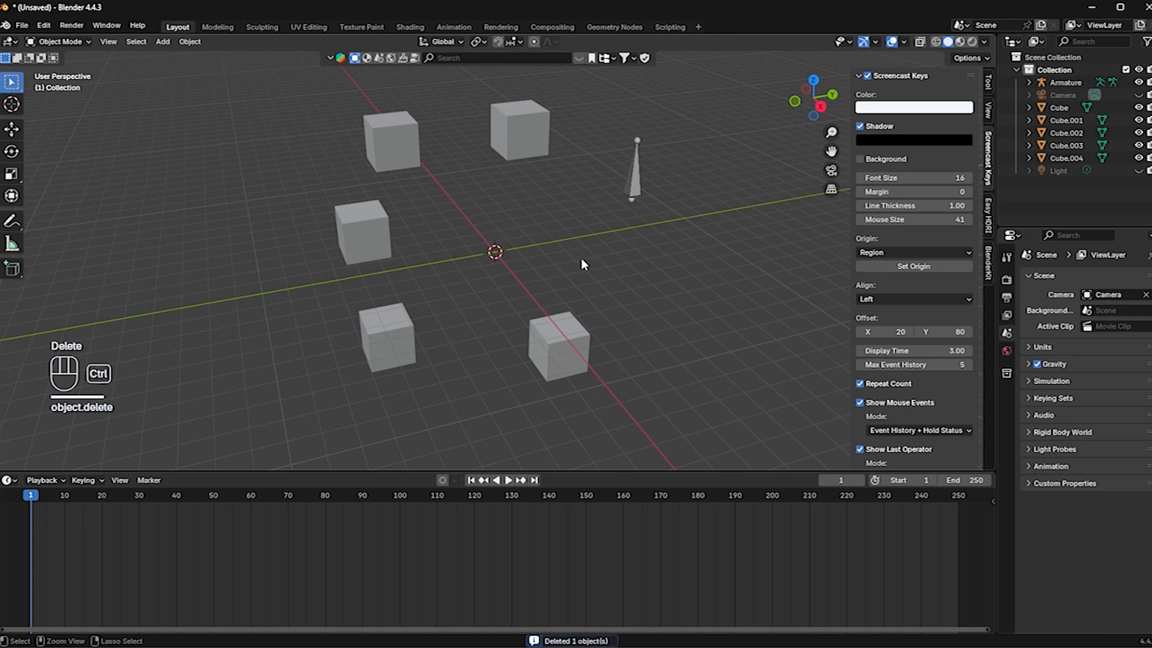
key(ctrl+z)
Step: Parent the cube nearest the armature directly to the armature with the Object option
click(484, 163)
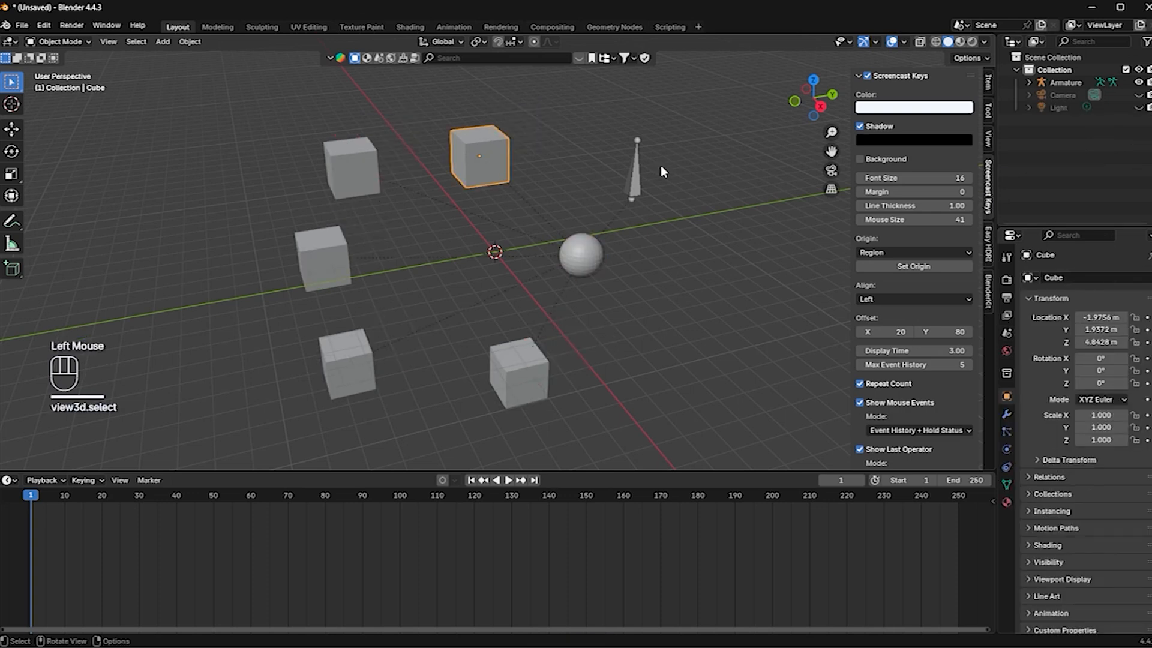
shift+click(633, 171)
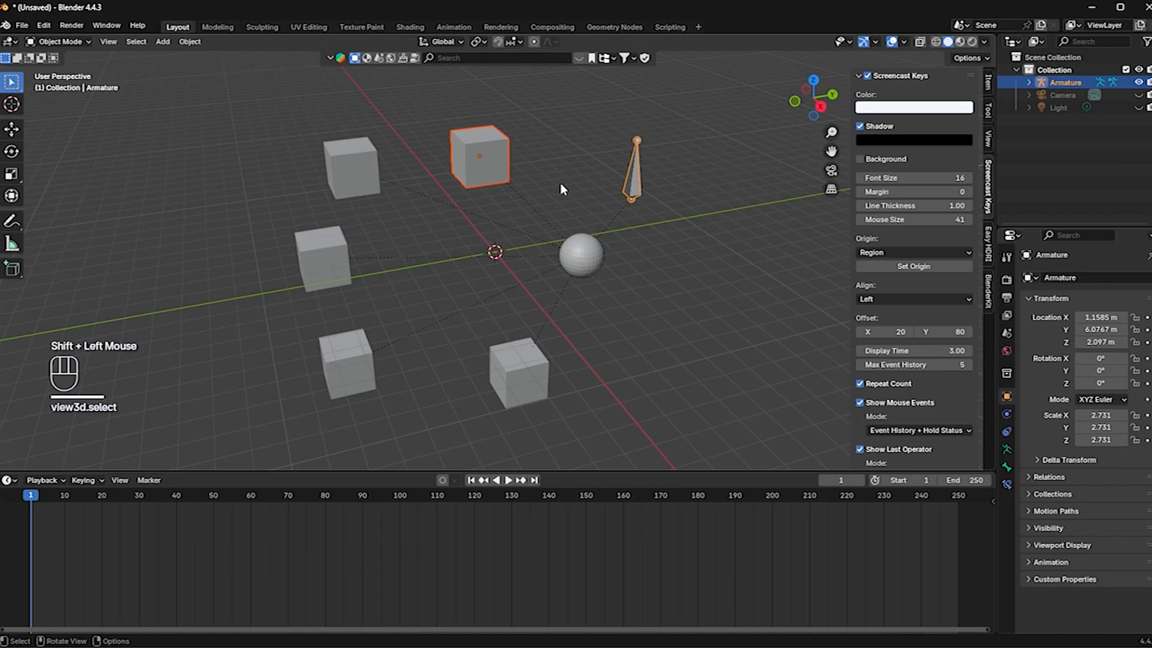
key(ctrl+p)
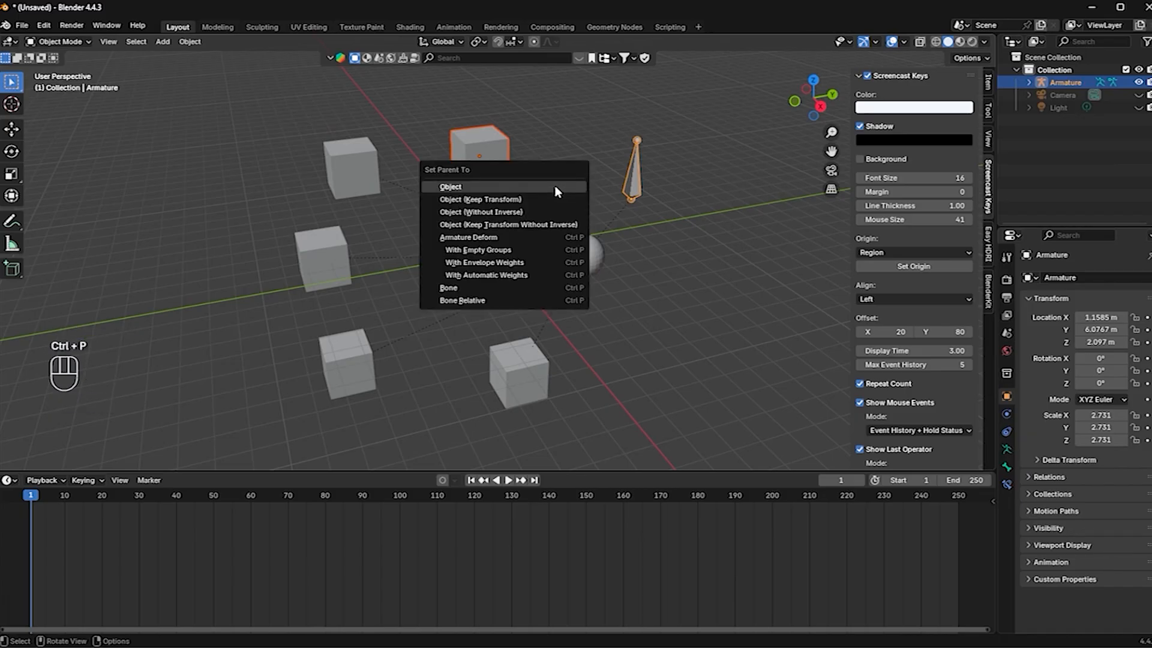
click(556, 190)
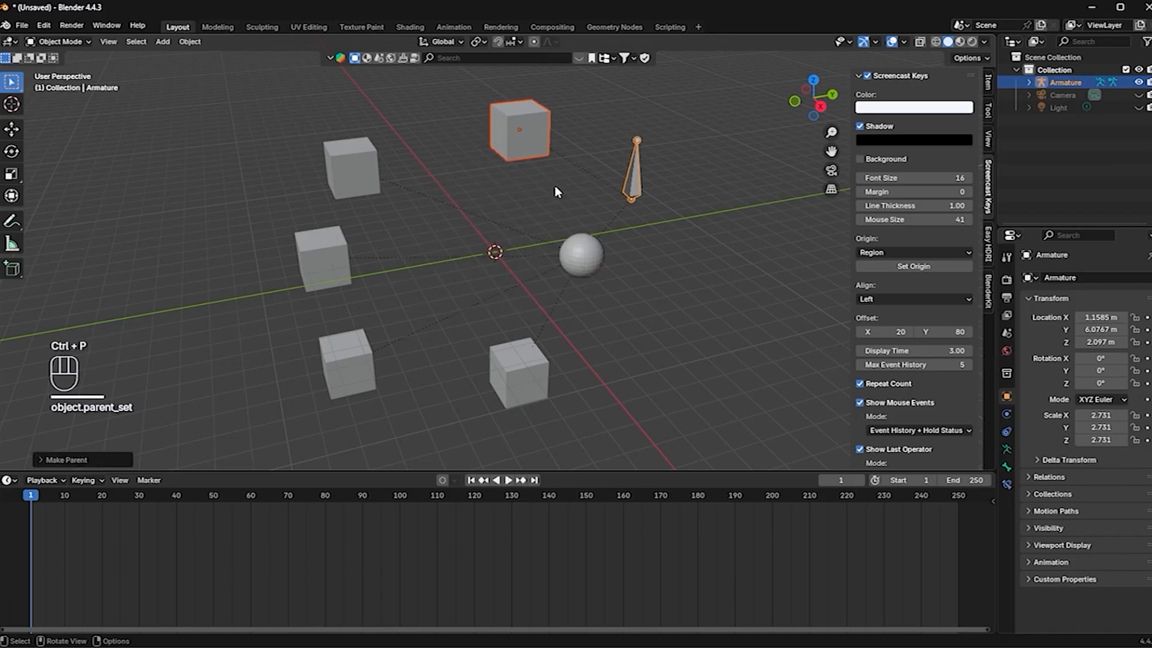
Step: Move the armature alone to about X 0.46 m, Y 5.86 m, Z 3.20 m to test its children
click(637, 176)
click(637, 197)
key(g)
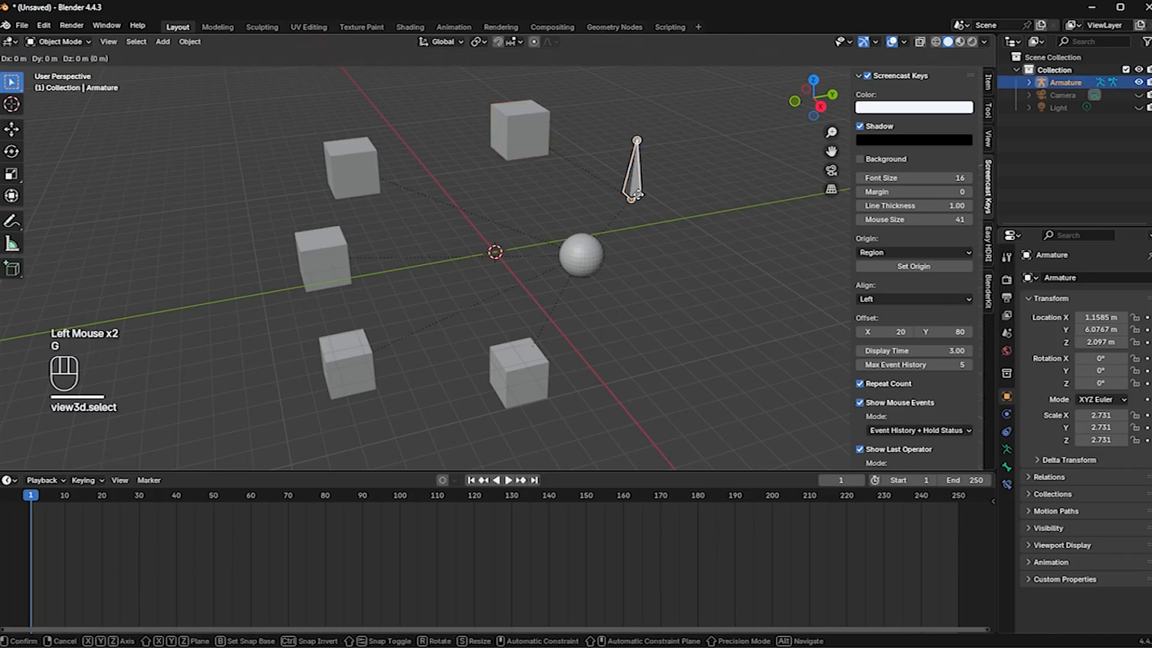
click(622, 199)
Step: Move the sphere to about X 1.20 m, Y 0.42 m, Z -1.27 m, and shift it back toward the armature
click(574, 224)
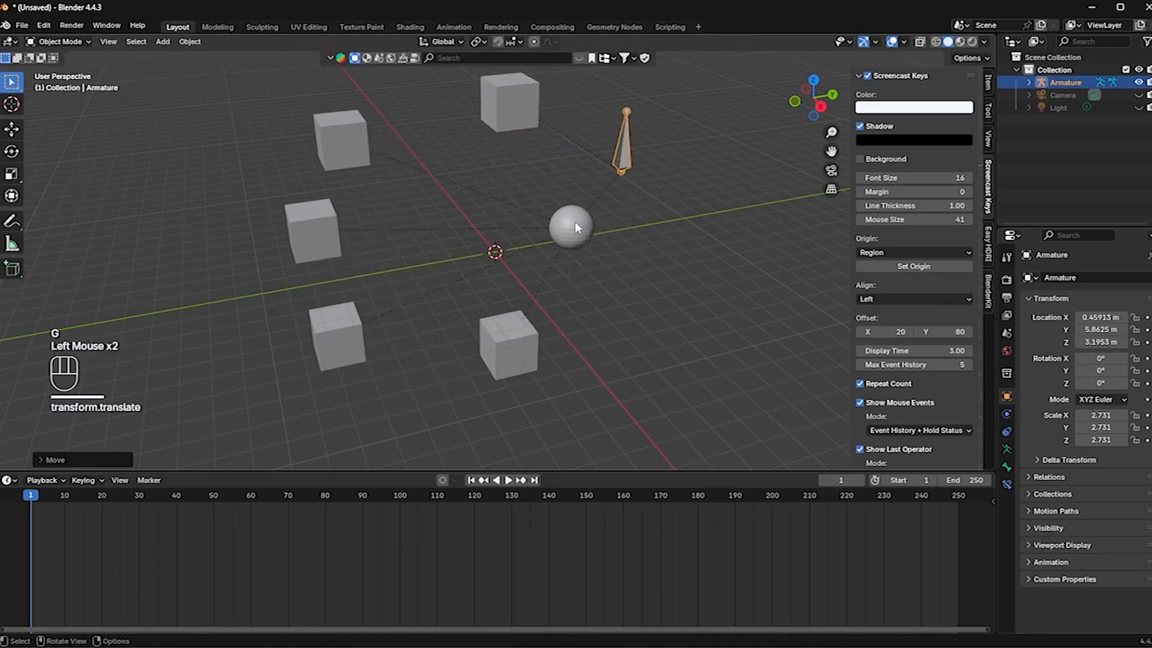
key(g)
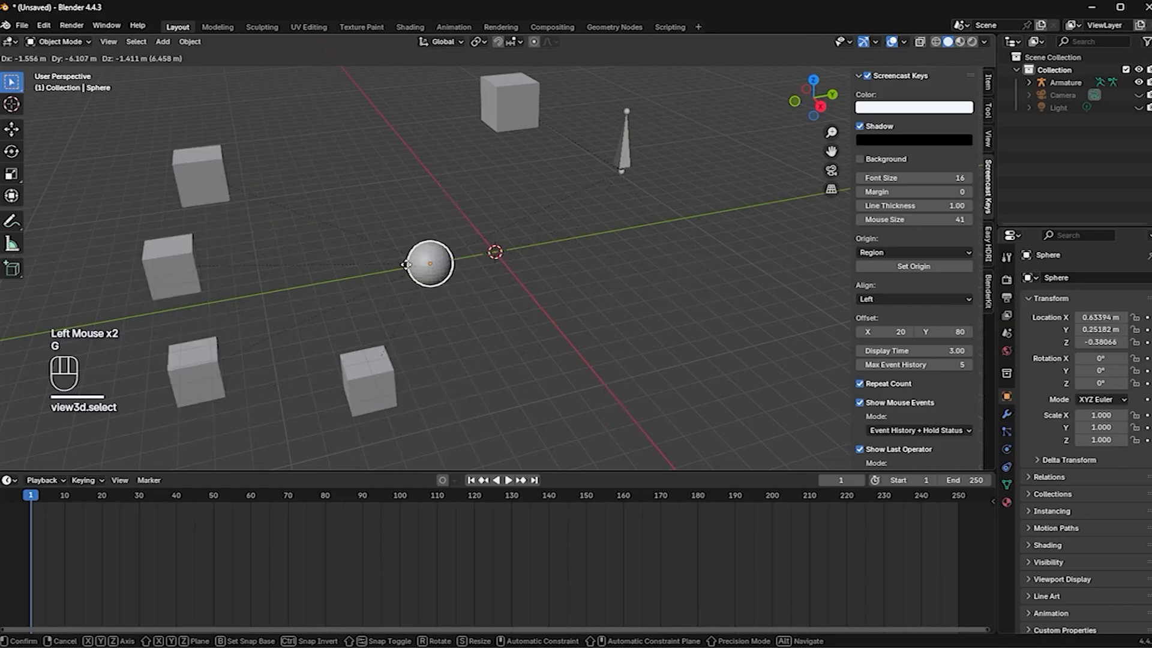
click(444, 287)
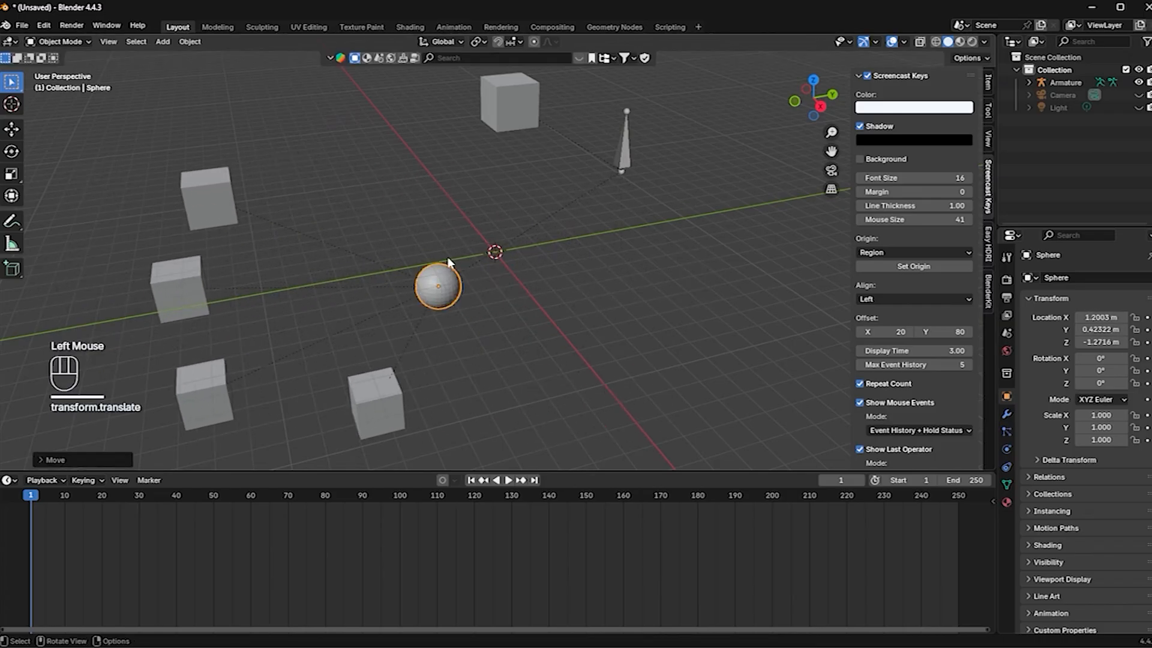
key(g)
click(531, 237)
click(518, 231)
Step: Reposition the armature's child cube and the sphere's child cubes slightly, one at a time
click(506, 130)
drag(506, 131, 472, 128)
drag(295, 177, 267, 153)
drag(253, 261, 270, 275)
Step: Move the sphere down to below the world origin to test its remaining child cubes
click(539, 252)
key(g)
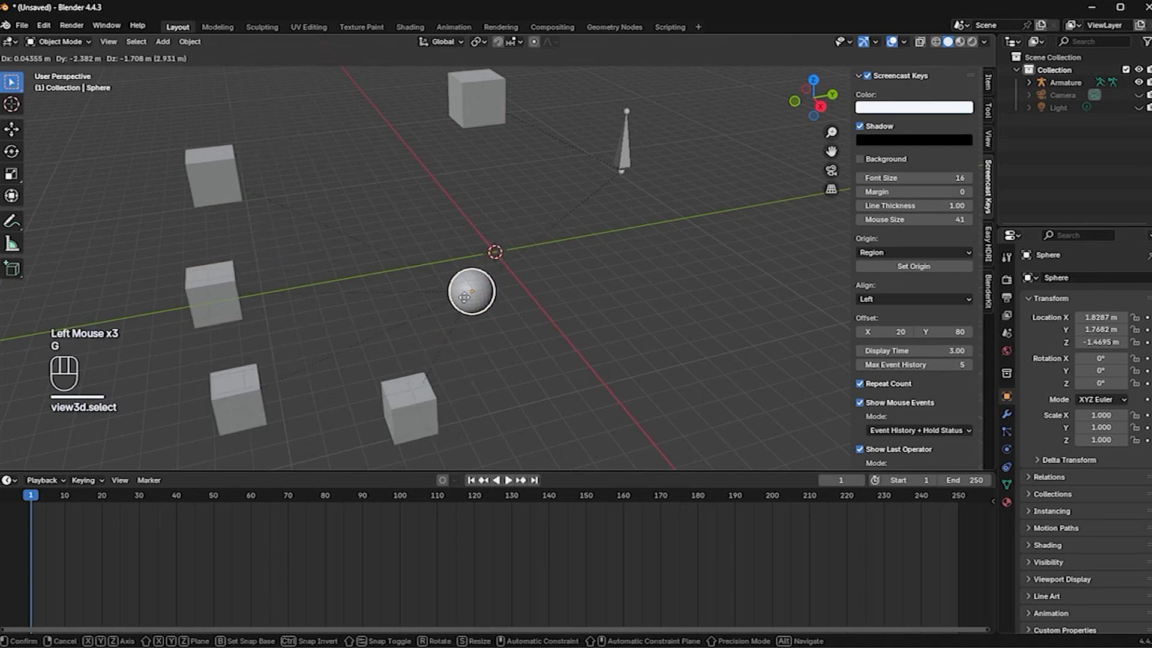
click(488, 320)
Step: Move the armature to about X -0.47 m, Y 5.13 m, Z 4.34 m together with its whole hierarchy
click(618, 162)
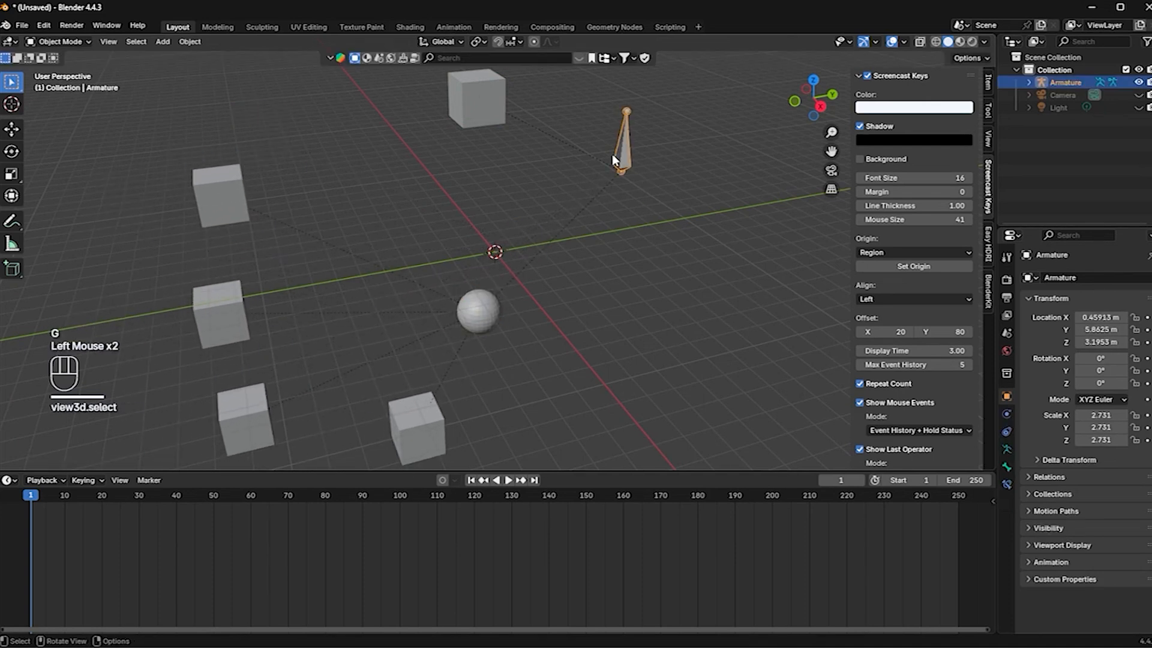
key(g)
click(590, 126)
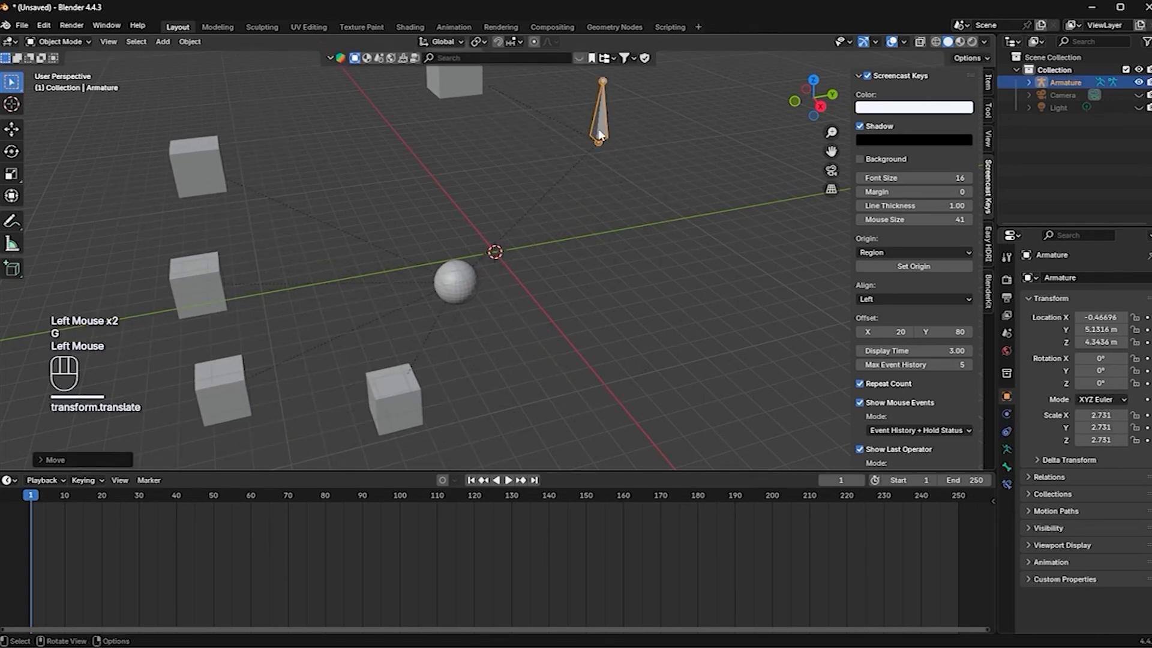
Step: Move the sphere close to the world origin, at about X 1.95 m, Y 4.05 m, Z -0.12 m
scroll(620, 216, down, 3)
click(483, 285)
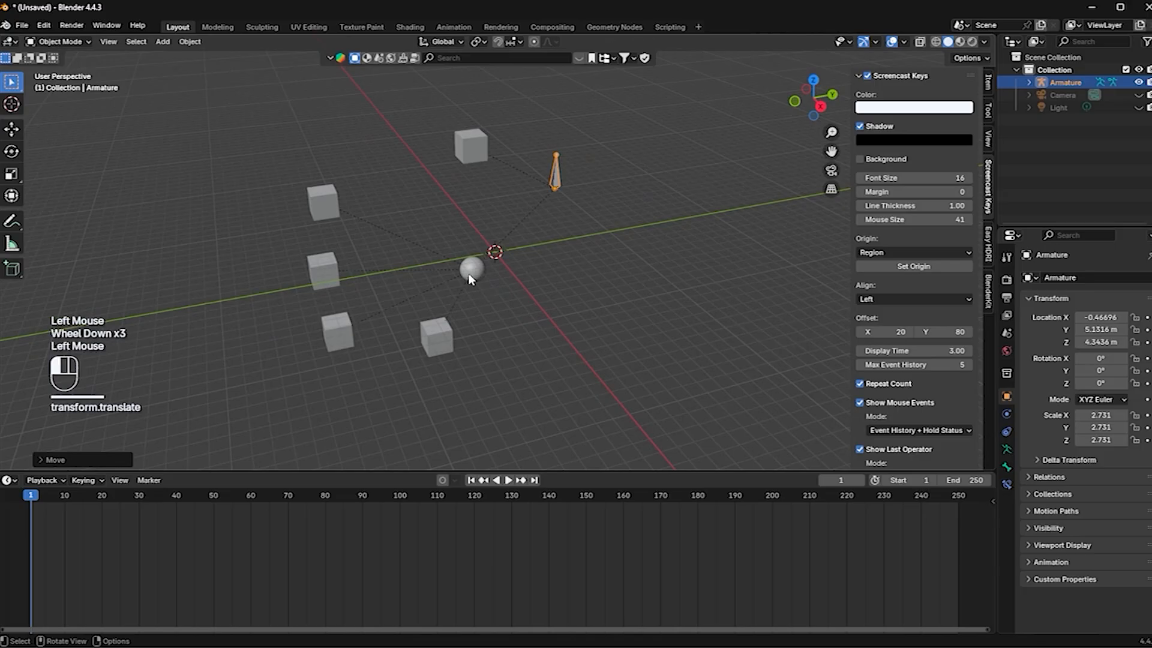
key(g)
click(494, 241)
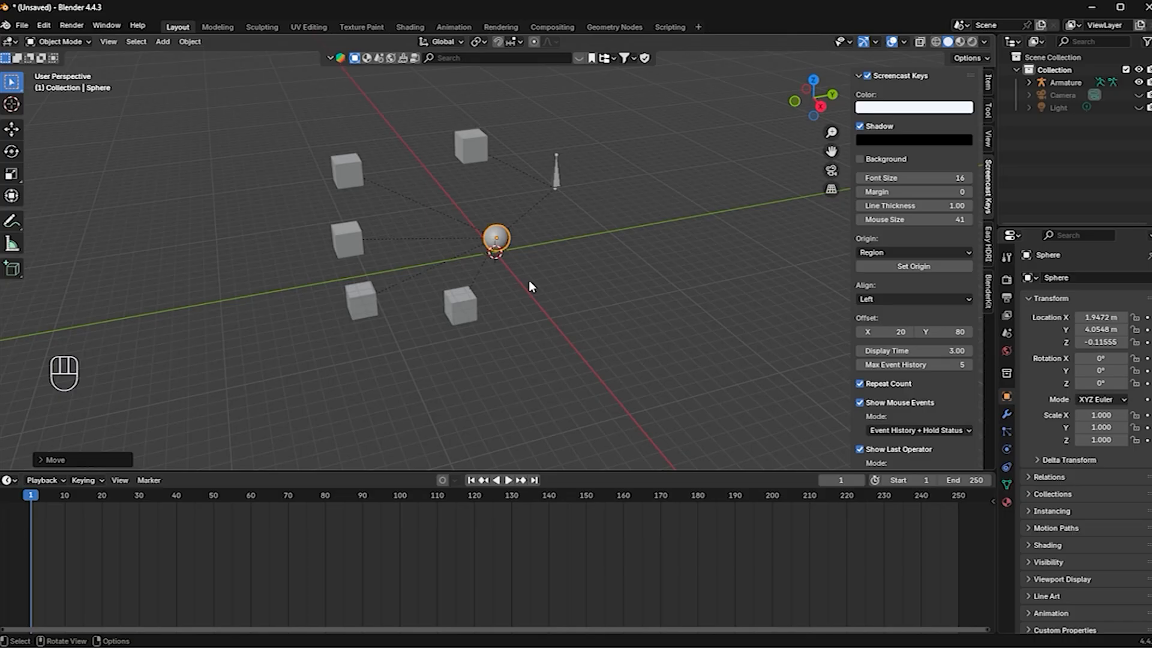
mouse_move(736, 645)
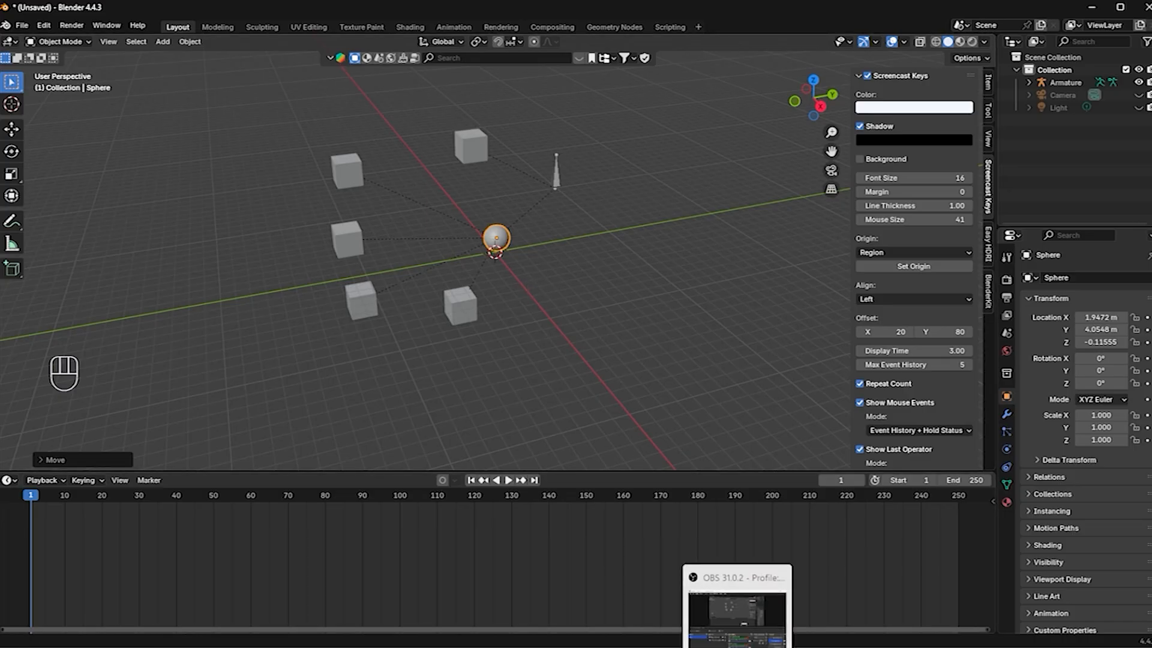